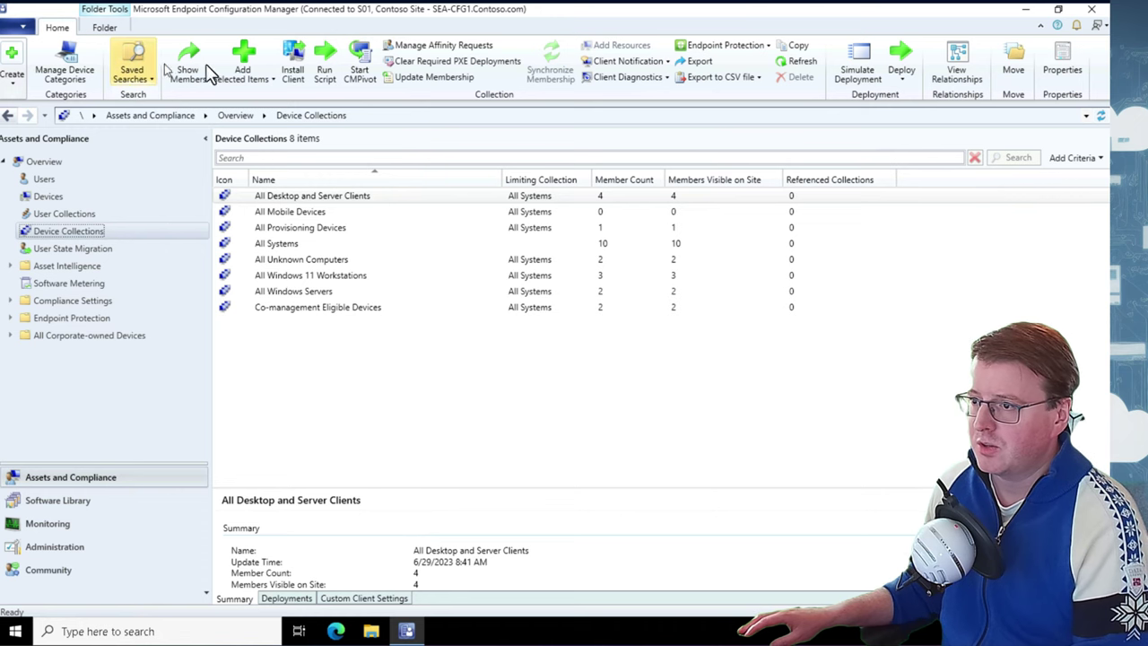
# Create a device collection 'Windows 11 Deployment', limited to All Systems, commented 'Devices targeted to install Windows 11'
pyautogui.rightClick(139, 229)
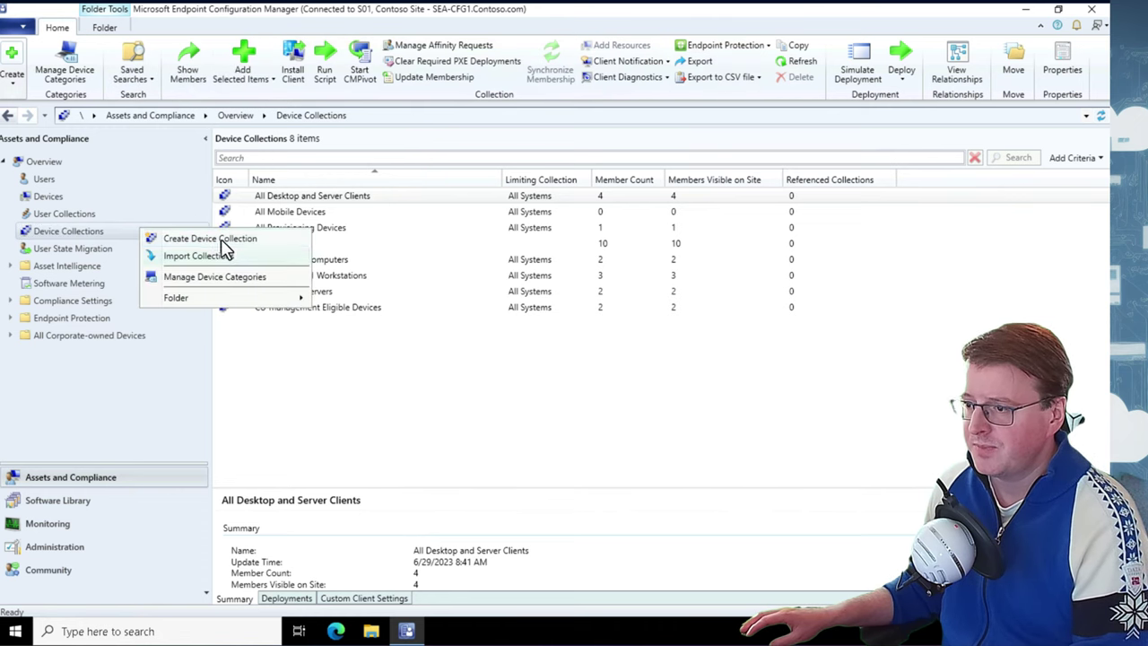
pyautogui.click(220, 241)
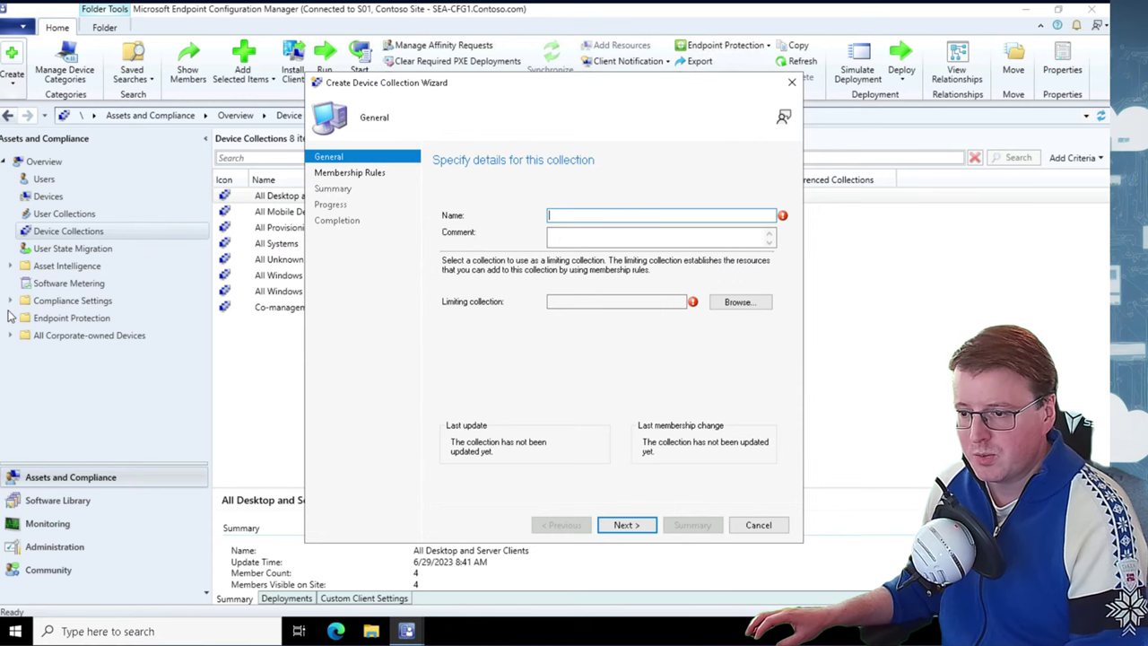
pyautogui.write('Windows 11 Deployment')
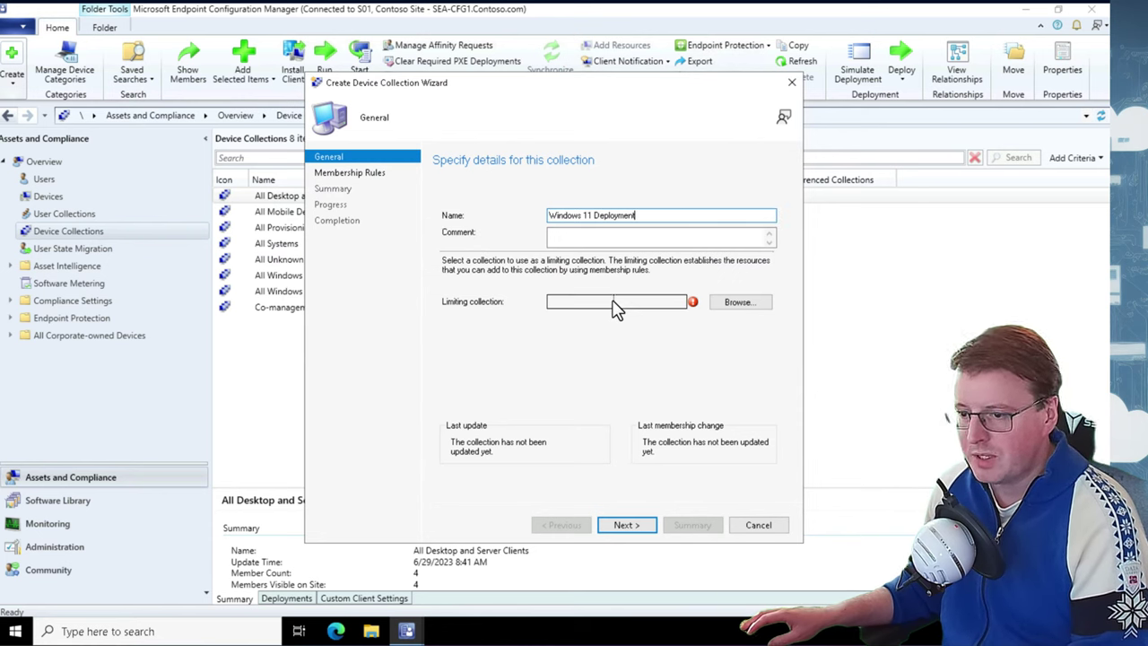
pyautogui.click(617, 307)
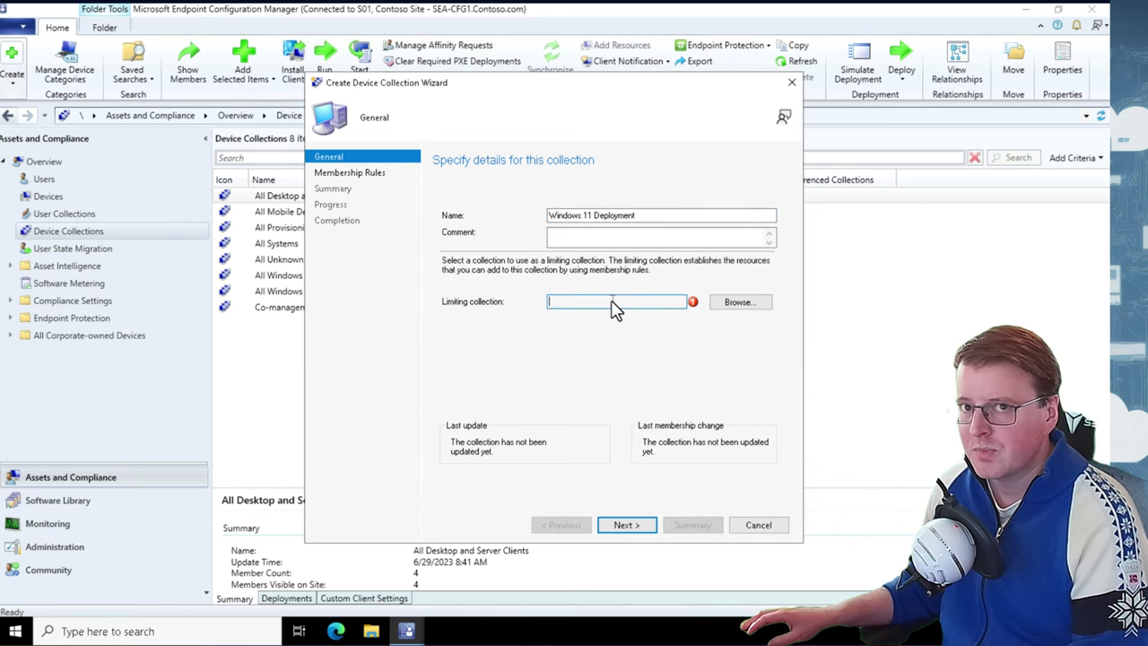
pyautogui.click(738, 305)
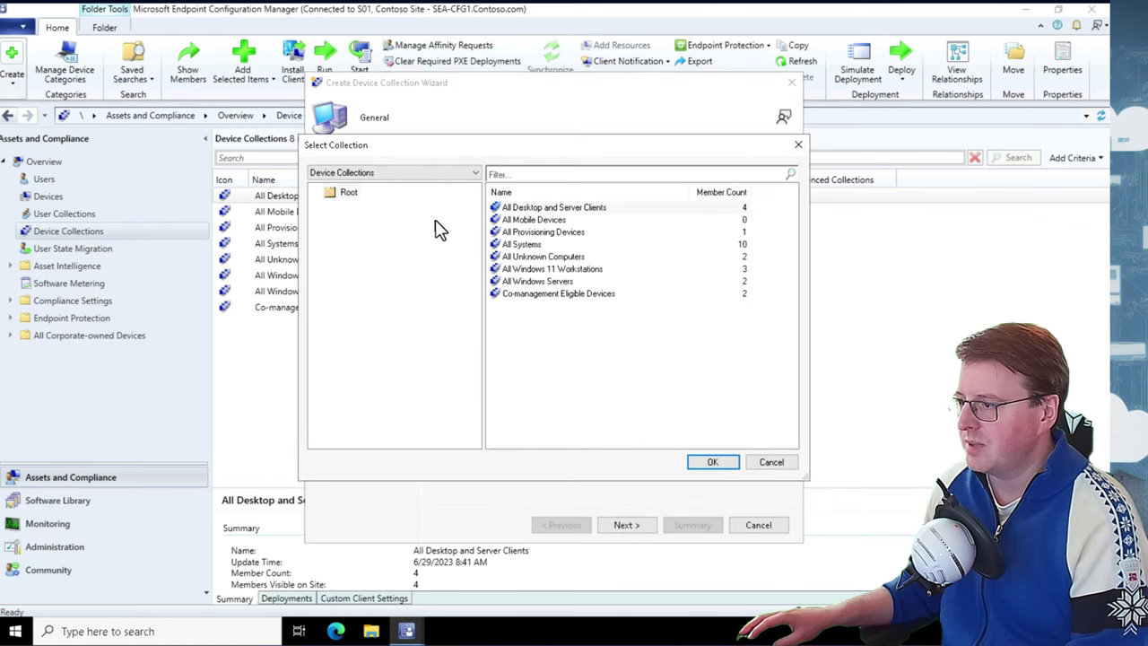
pyautogui.click(523, 244)
pyautogui.click(712, 462)
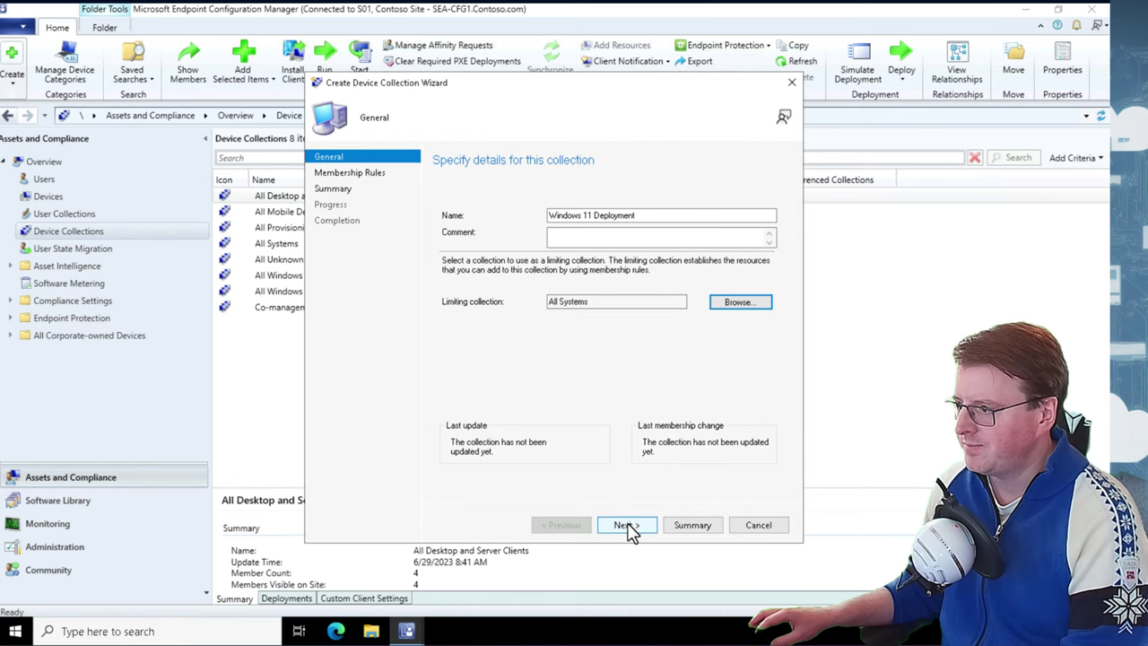
pyautogui.click(557, 235)
pyautogui.write('Device')
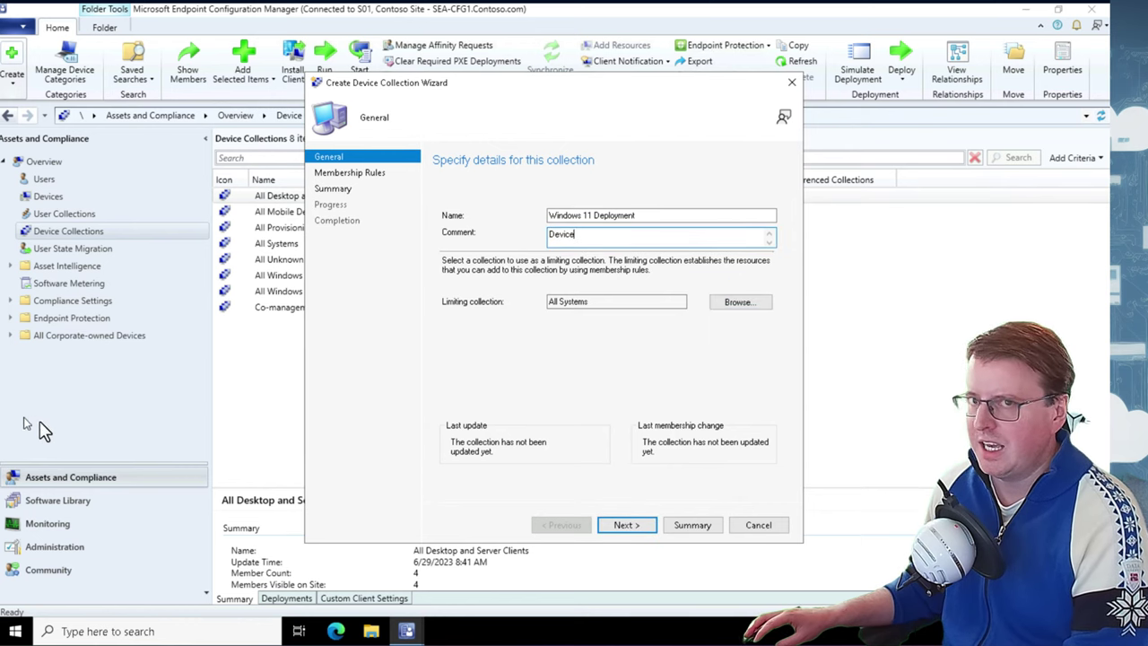
pyautogui.write('s targeted to install Windows 11')
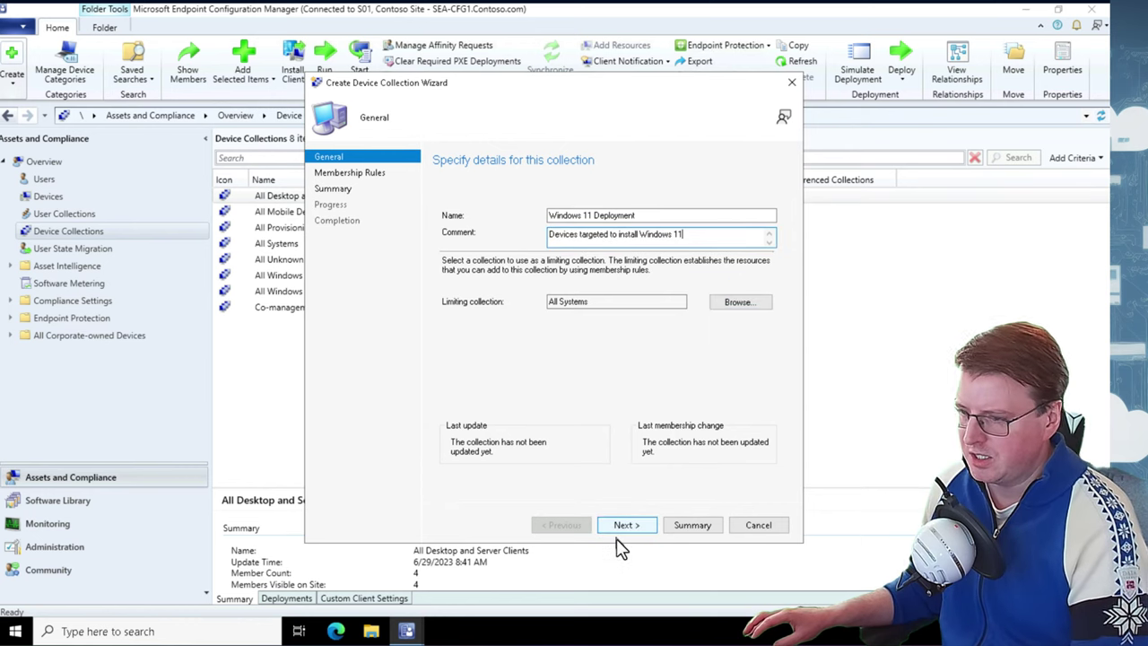
# Finish the collection wizard without membership rules, accepting the no-rules warning
pyautogui.click(621, 527)
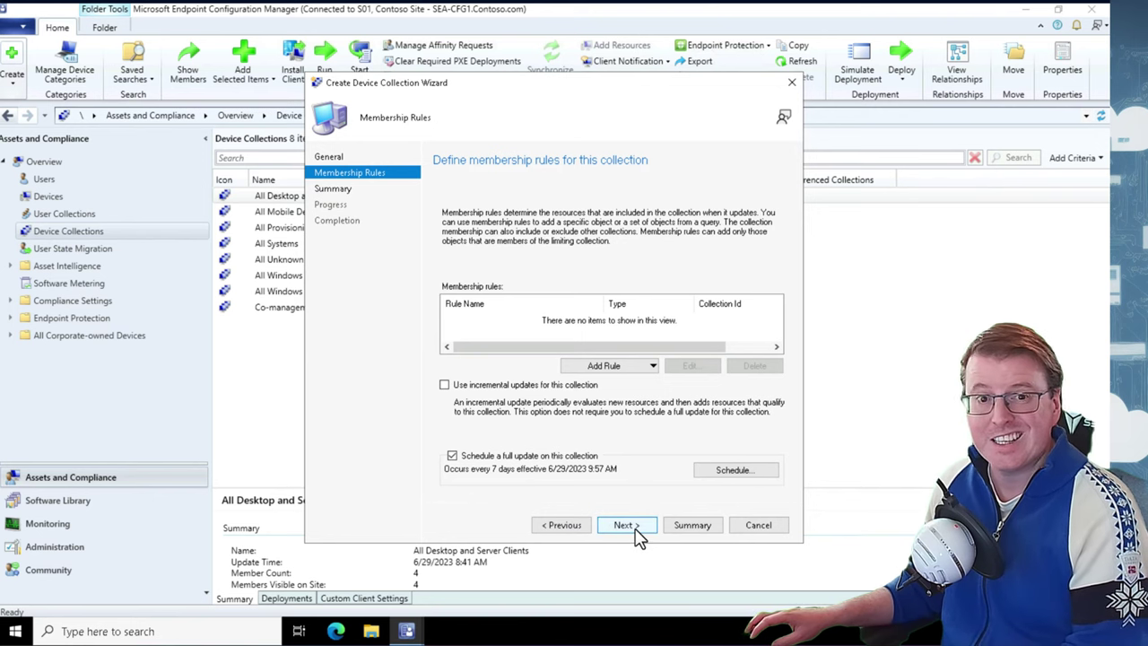
pyautogui.click(630, 367)
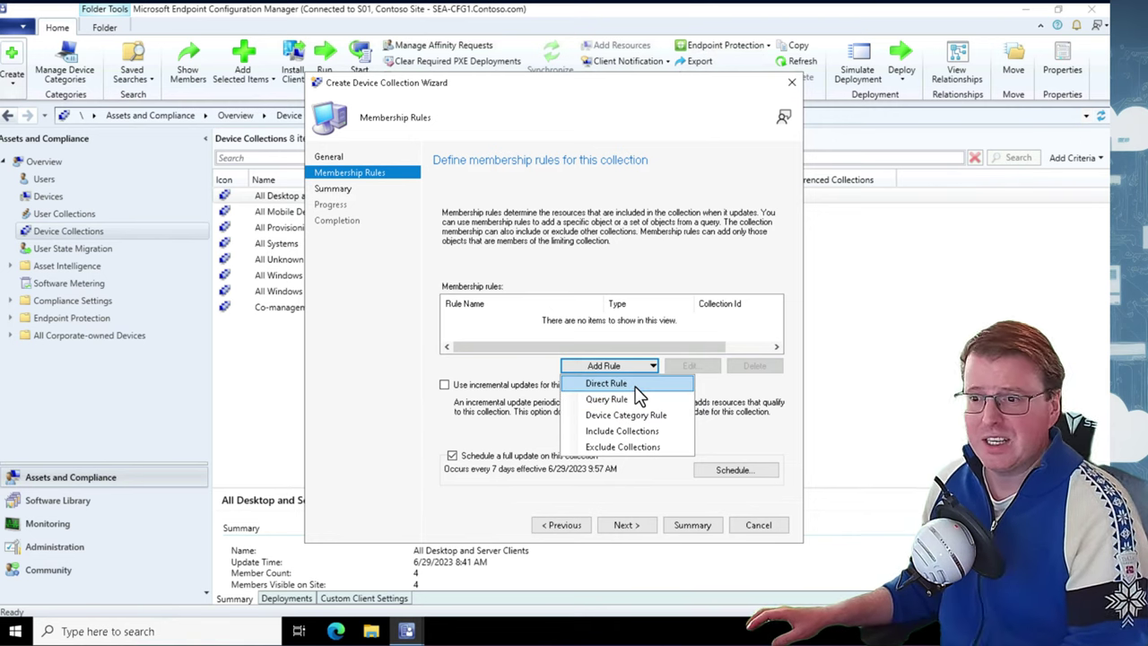
pyautogui.click(516, 405)
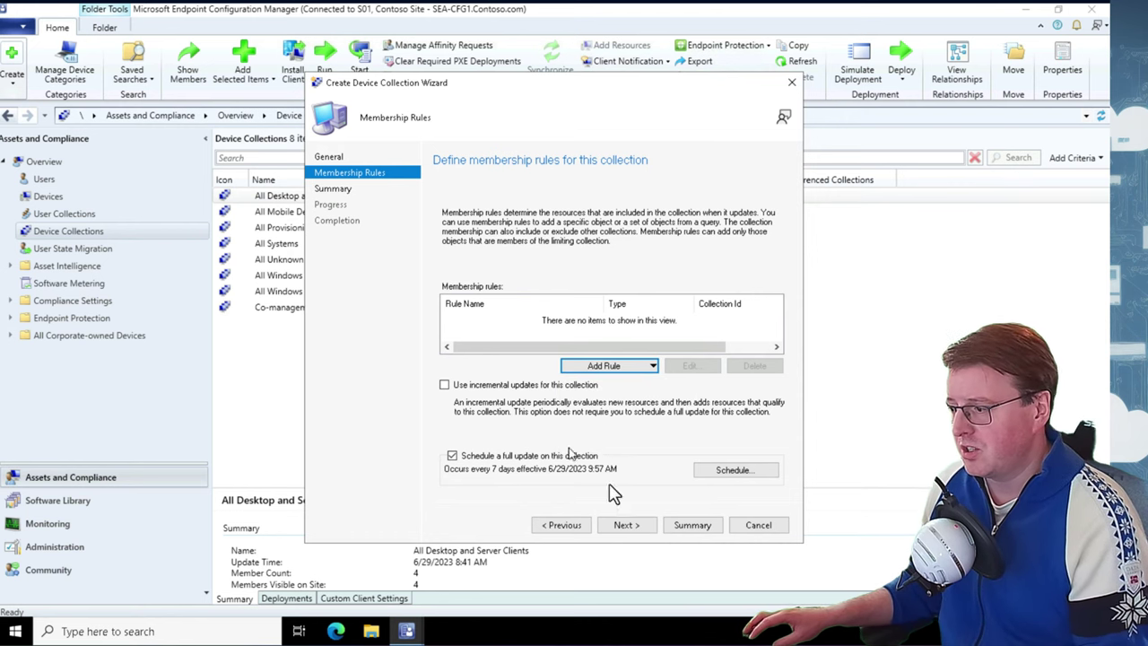
pyautogui.click(630, 525)
pyautogui.click(607, 369)
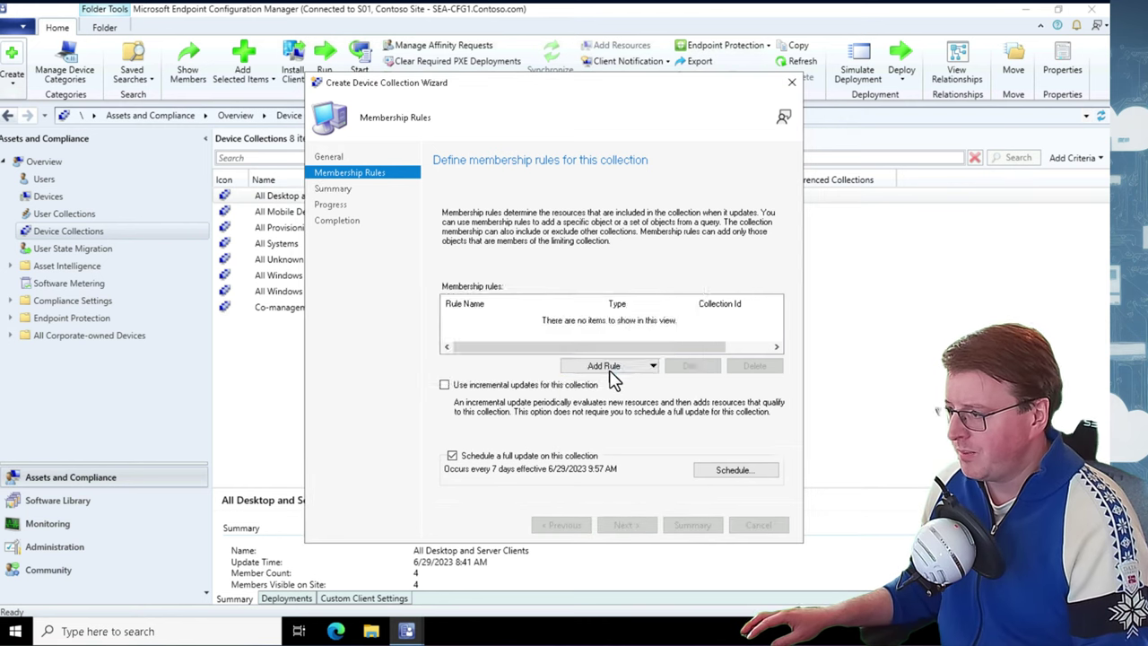
pyautogui.click(625, 526)
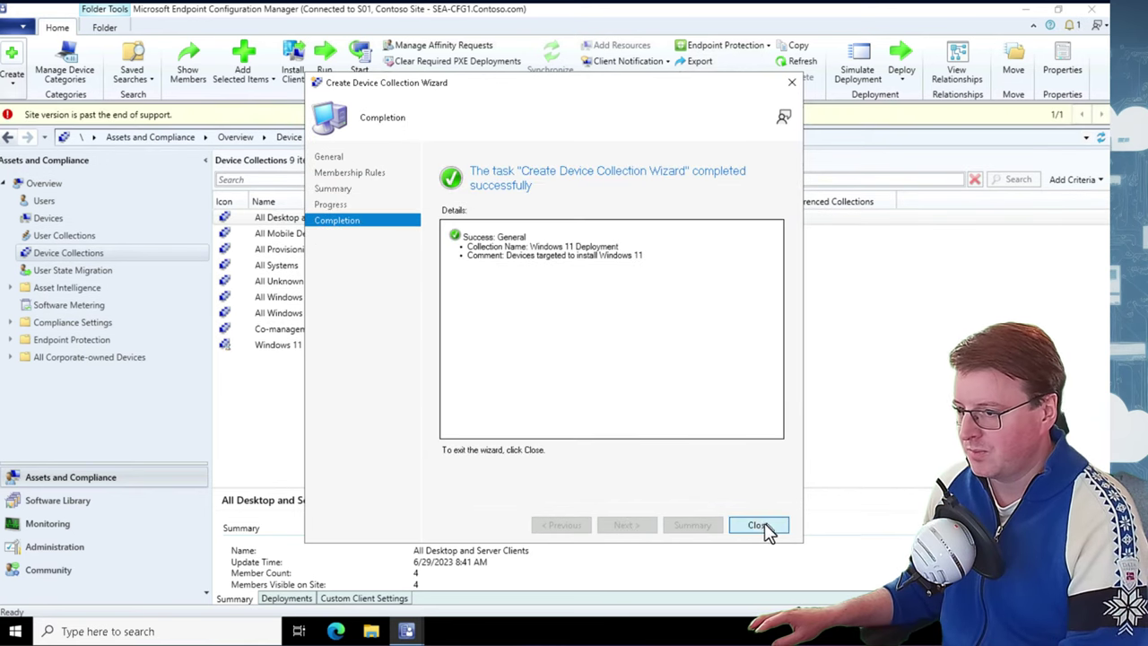
pyautogui.click(759, 526)
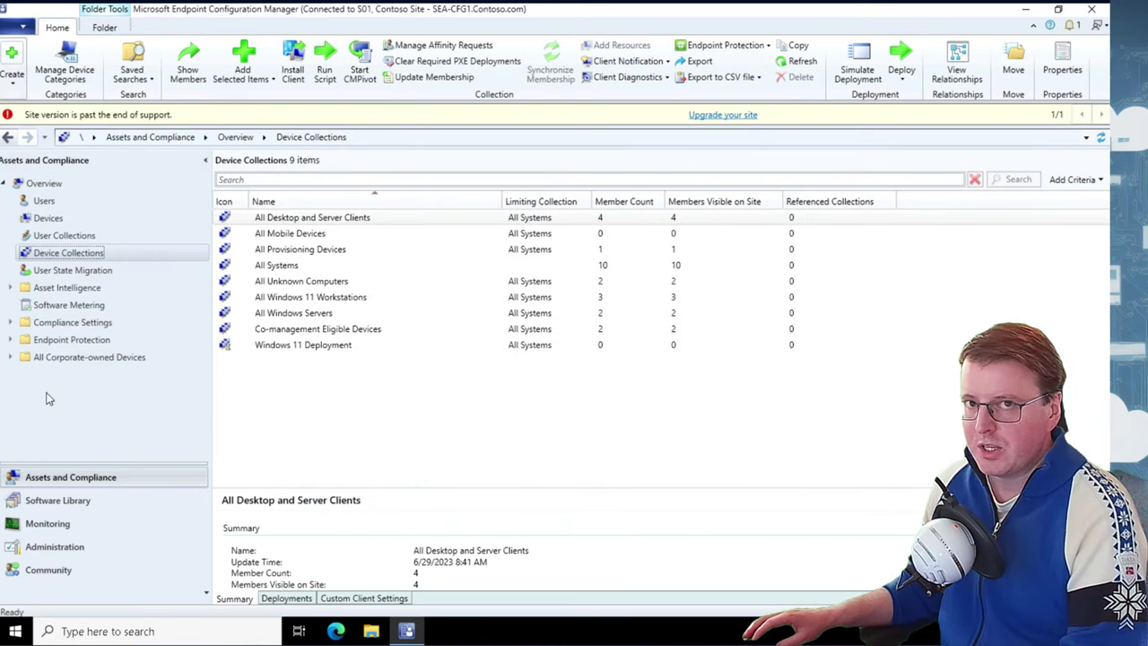
# Add device SEA-W81 from the Devices list to the existing Windows 11 Deployment collection
pyautogui.click(40, 219)
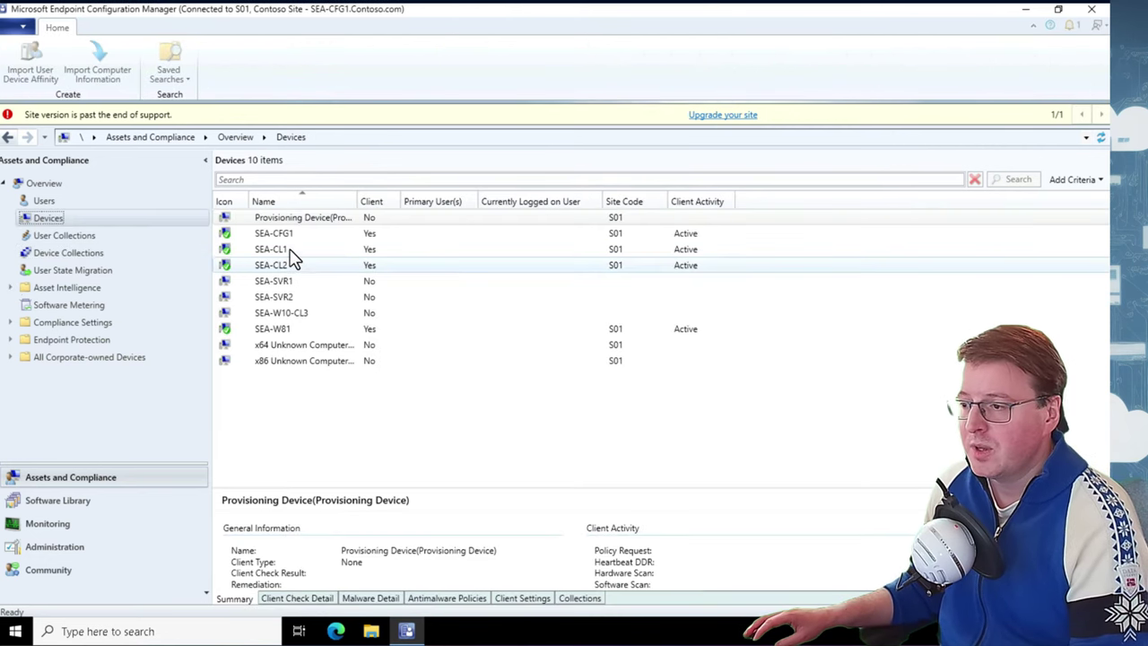
pyautogui.click(305, 332)
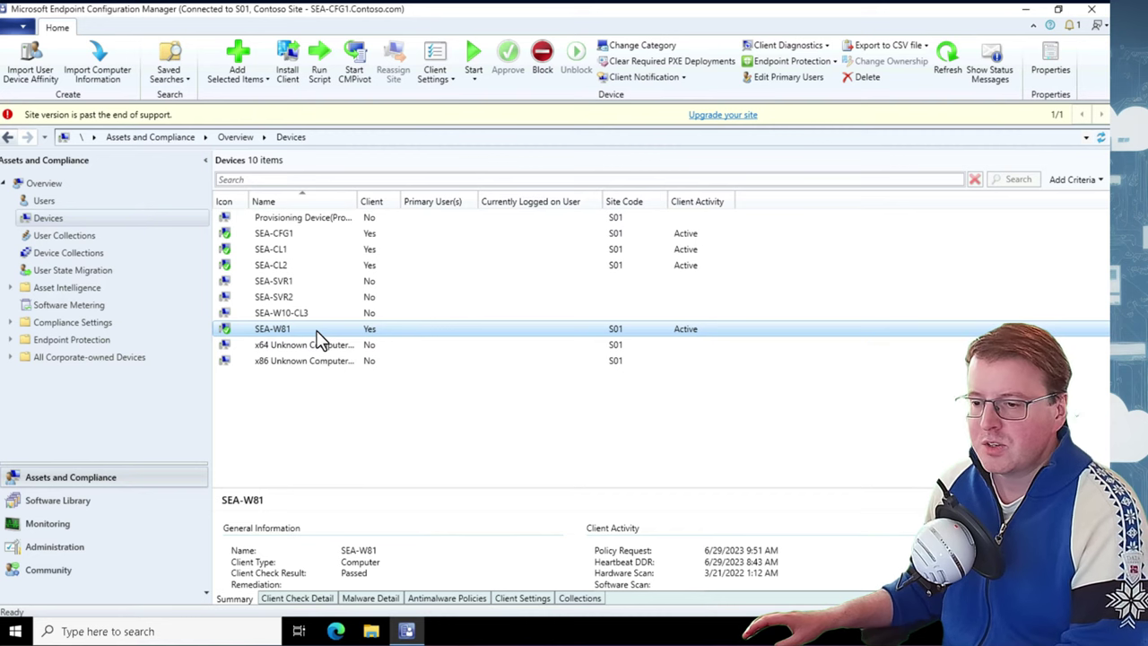
pyautogui.rightClick(320, 341)
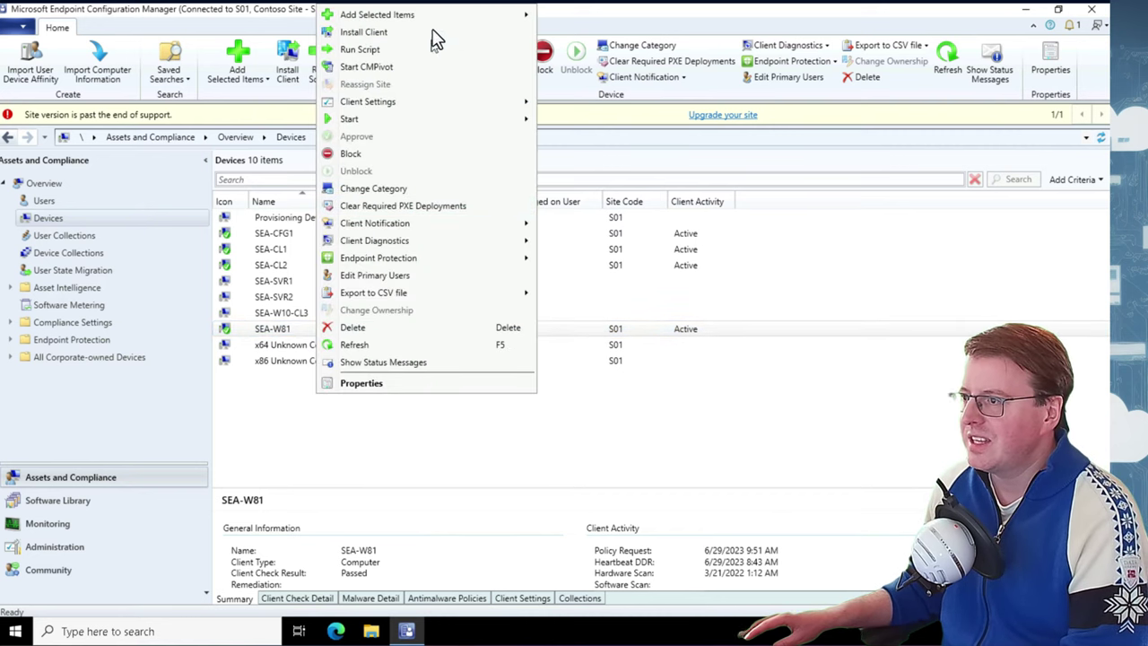
pyautogui.moveTo(507, 27)
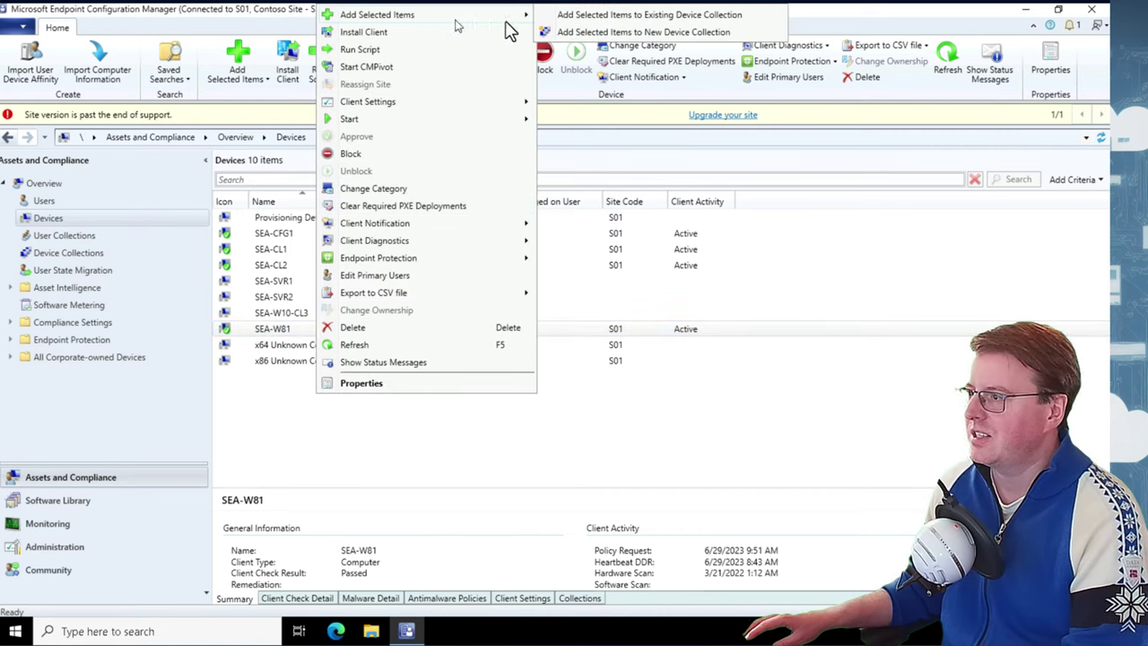
pyautogui.click(694, 18)
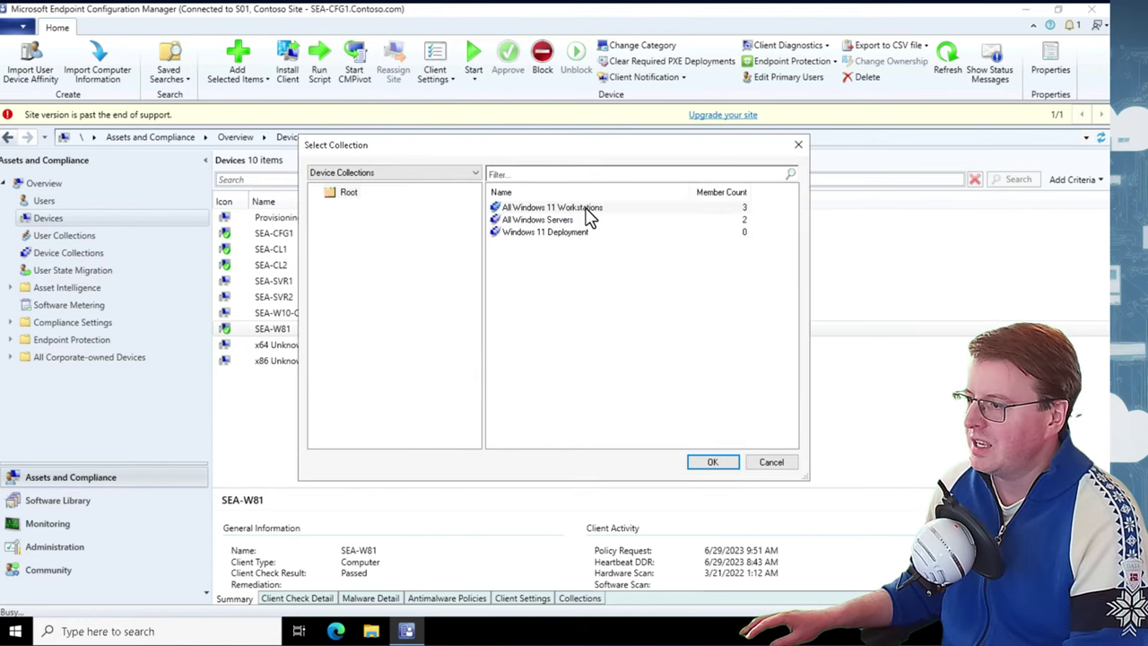
pyautogui.click(565, 232)
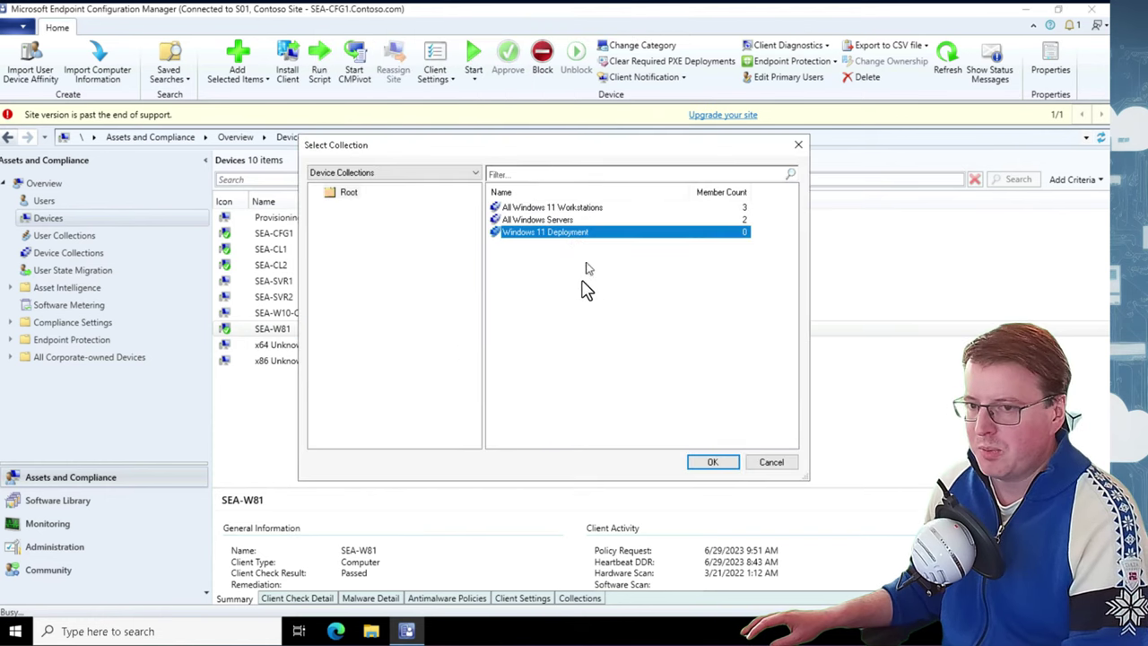
pyautogui.click(721, 466)
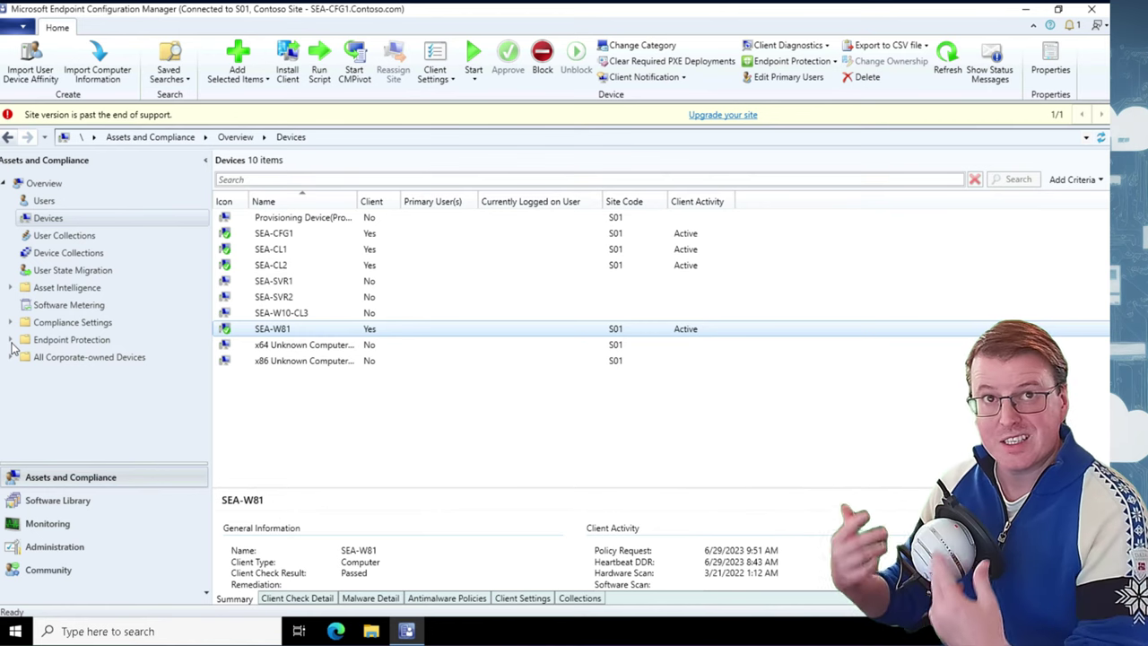
# Browse File Explorer to the sea-cfg1 Software\ISO folder and run its setup.exe
pyautogui.click(380, 628)
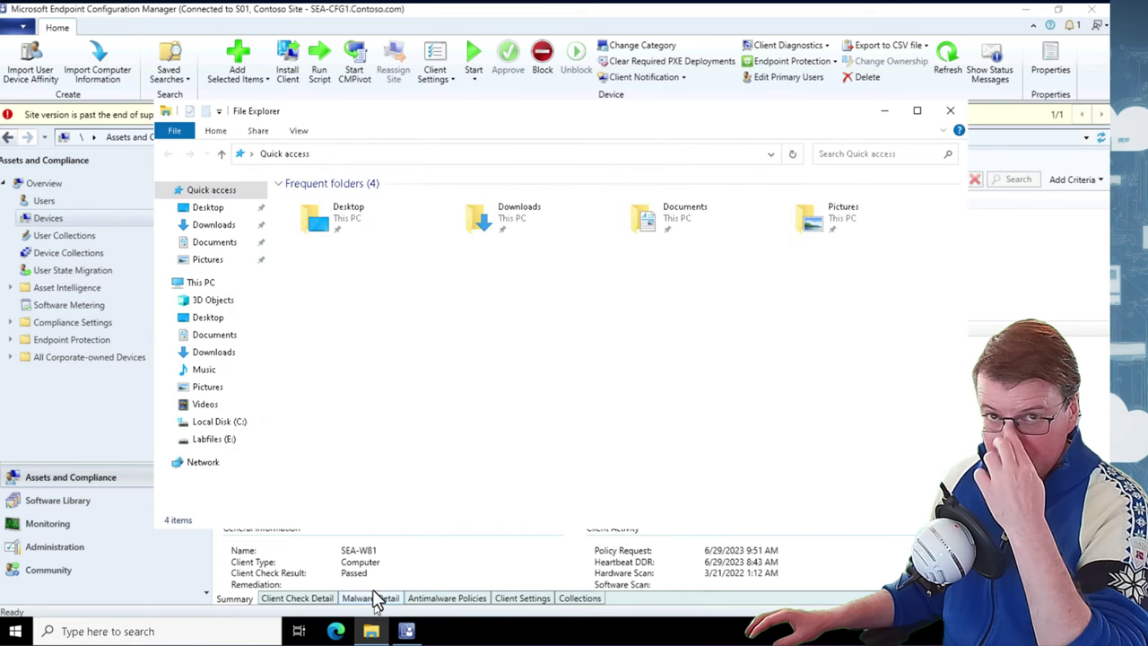
pyautogui.click(332, 154)
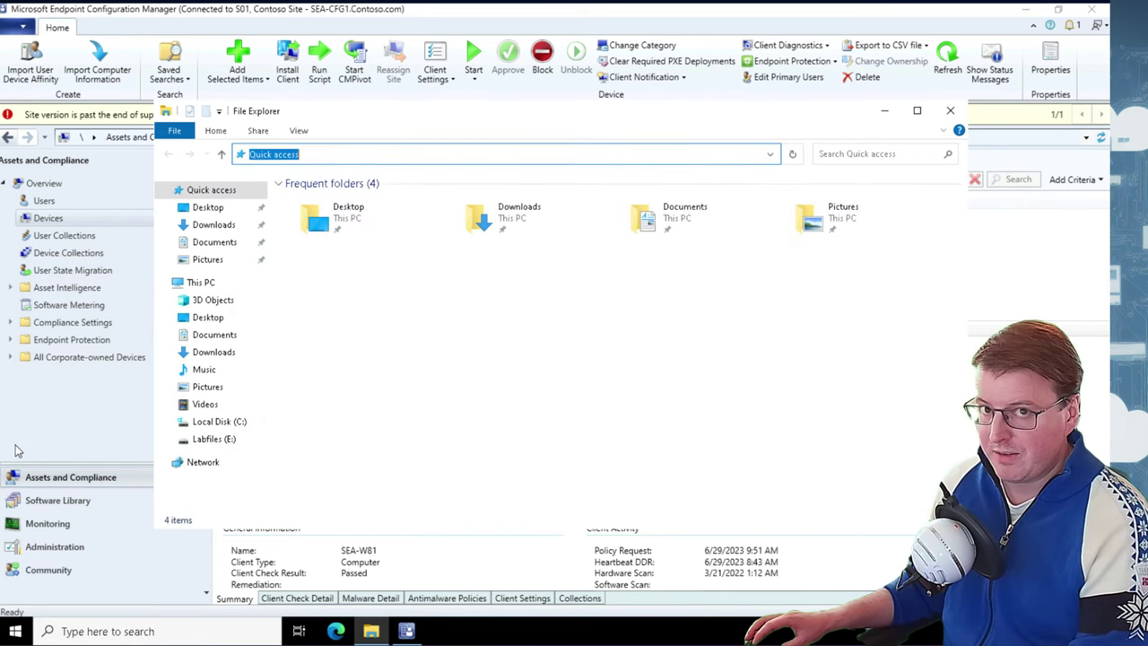
pyautogui.write('\\sea-cfg1\\Software\\ISO\\sources\\')
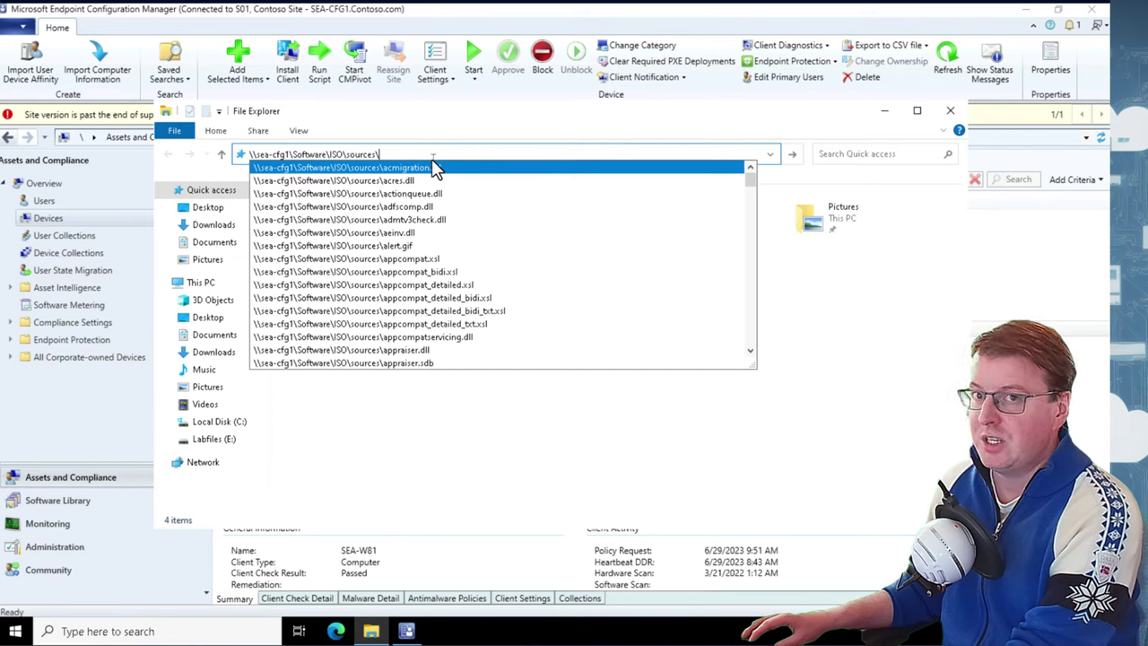
pyautogui.press('Return')
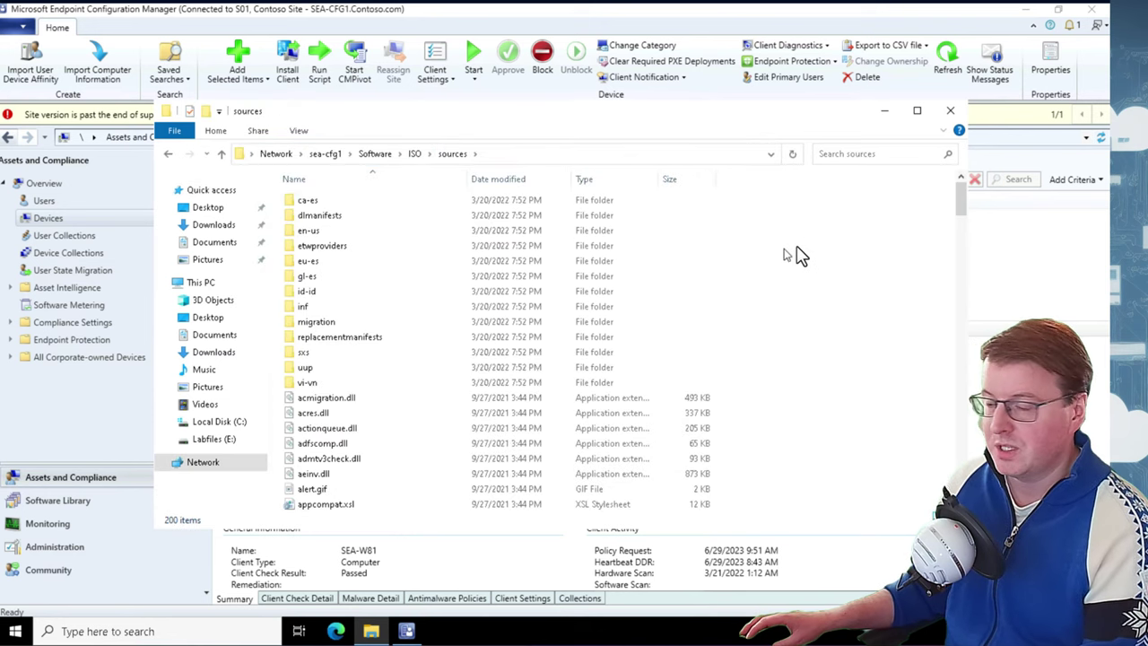
pyautogui.click(415, 155)
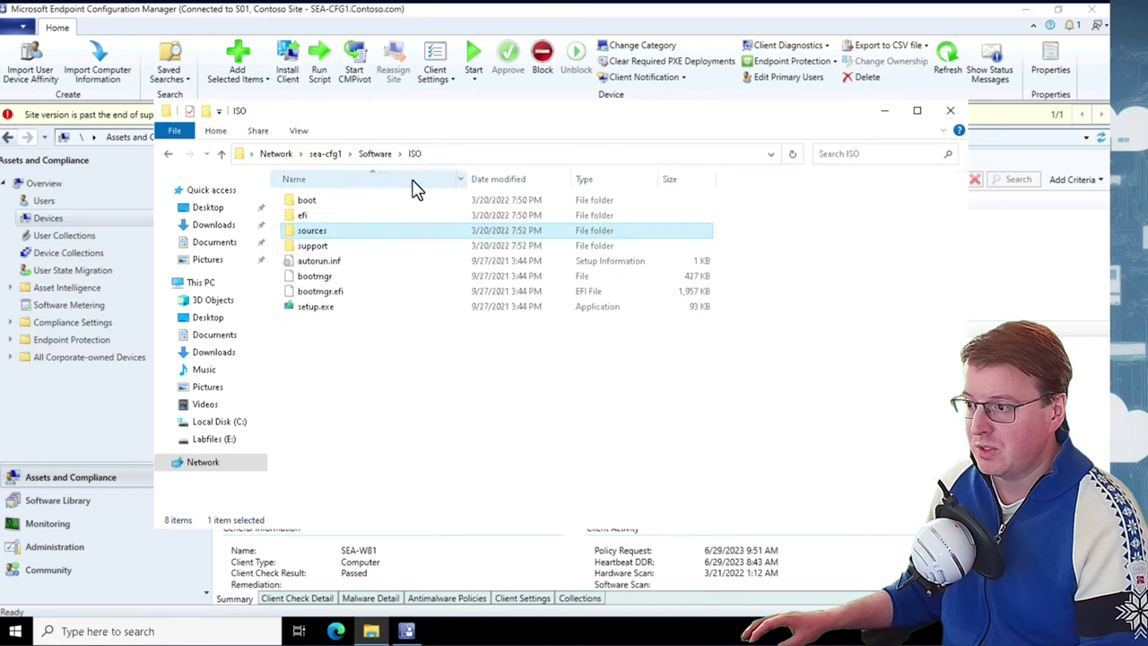
pyautogui.moveTo(397, 408); pyautogui.dragTo(302, 218)
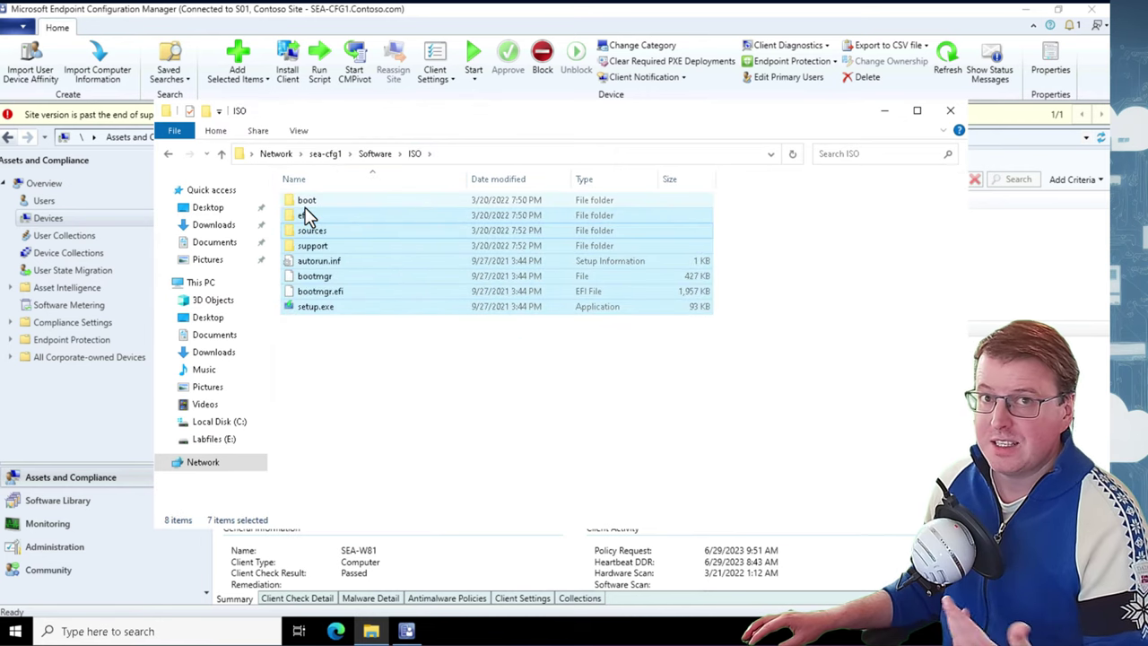
pyautogui.click(403, 415)
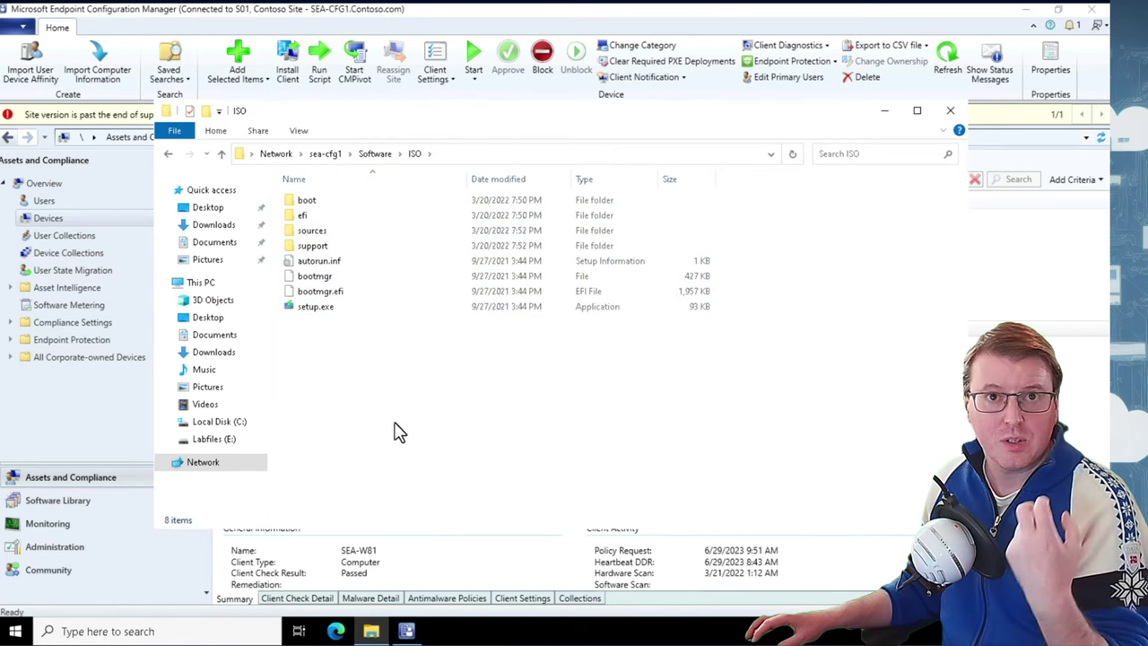
pyautogui.doubleClick(375, 307)
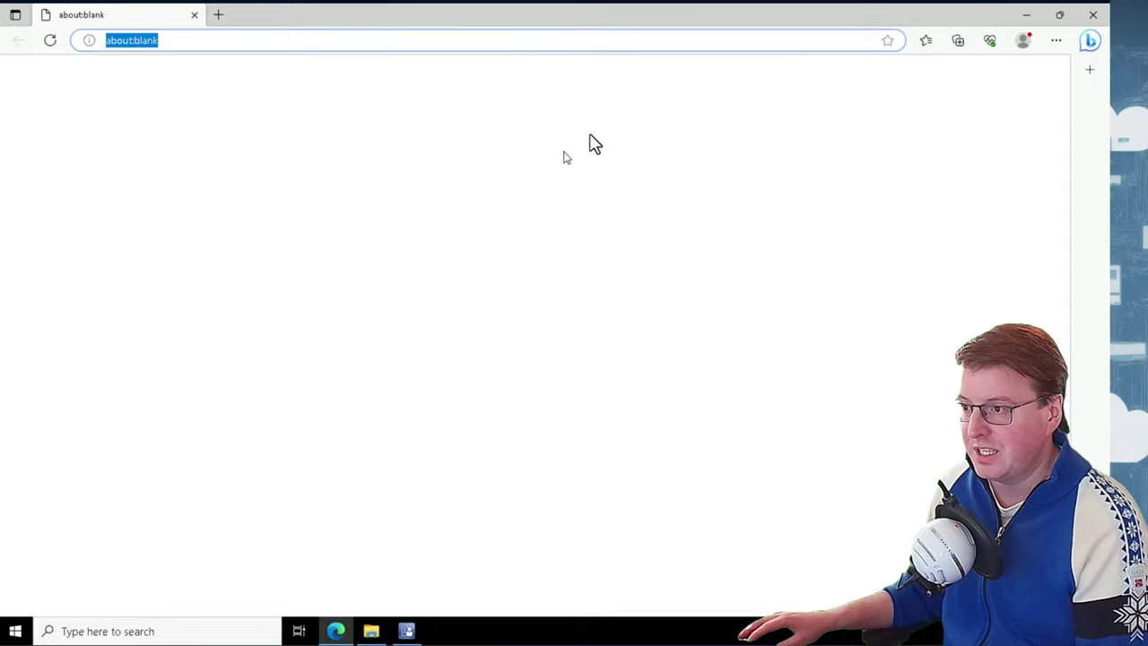
# Search Google for 'windows 11 iso' and open Microsoft's Download Windows 11 page
pyautogui.click(491, 35)
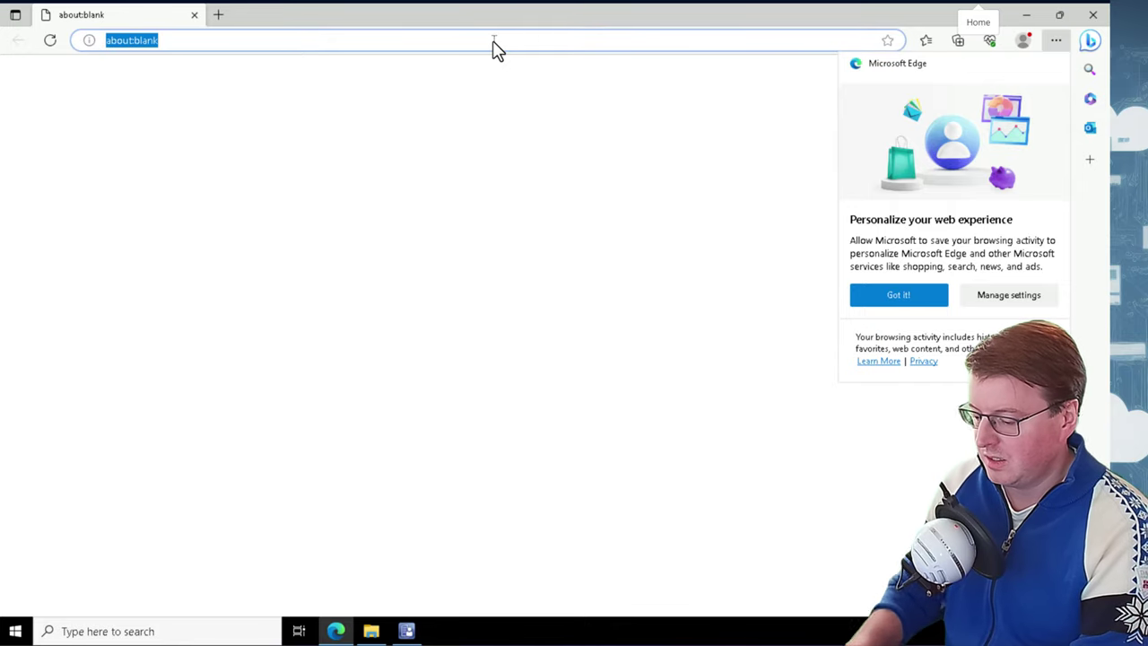
pyautogui.write('google.com')
pyautogui.press('Return')
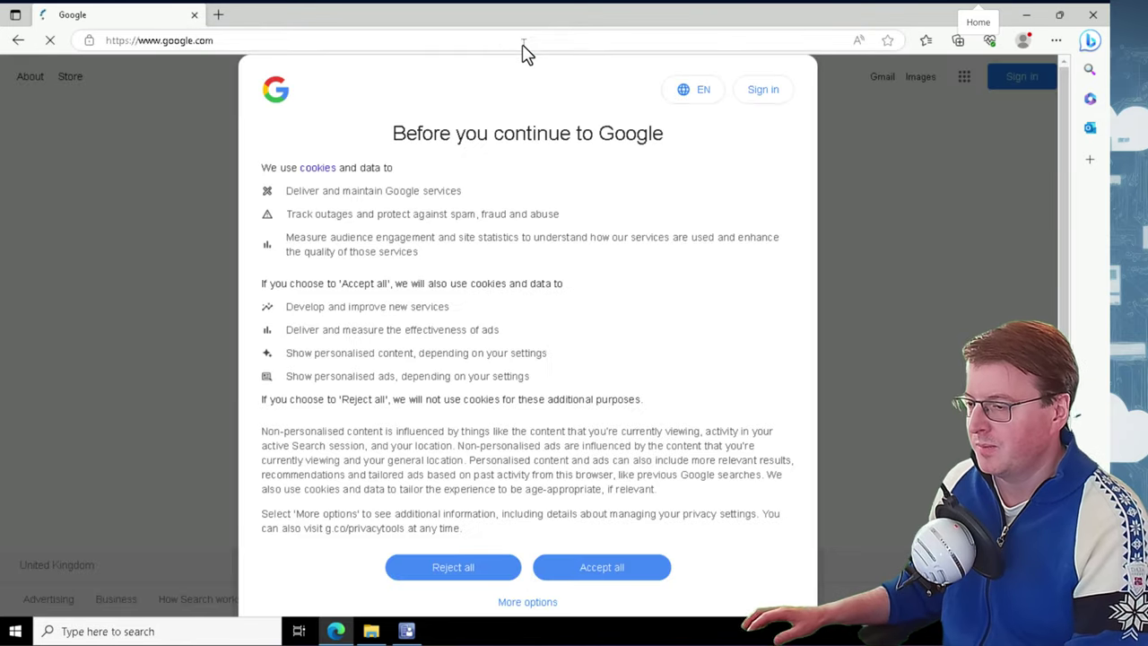
pyautogui.click(584, 567)
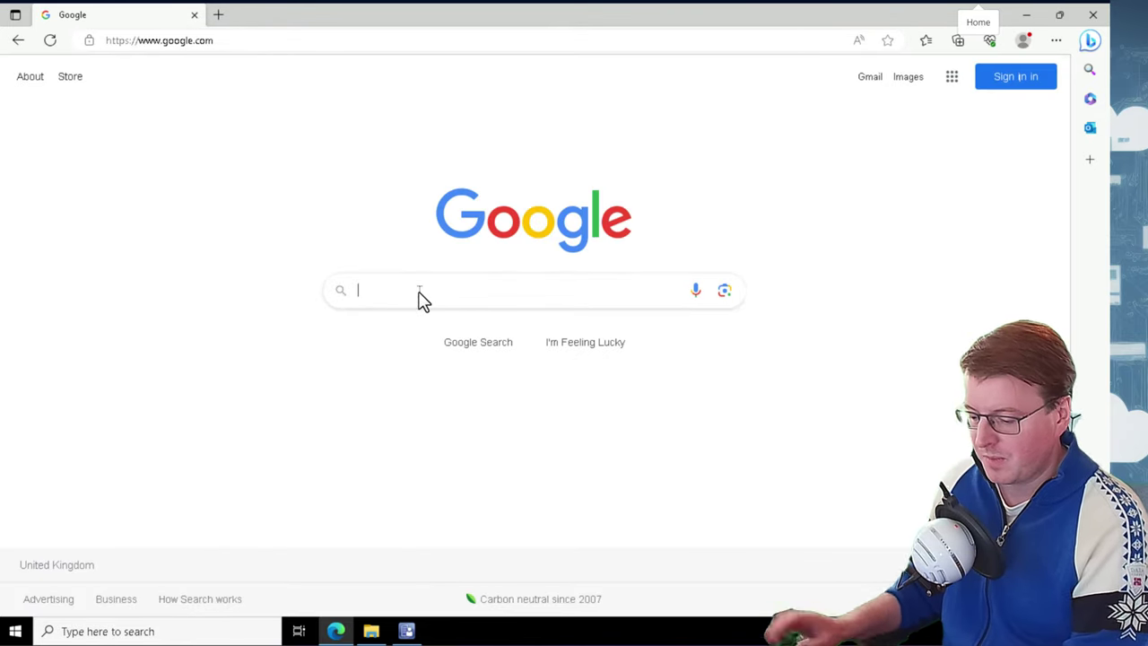
pyautogui.write('windows 11')
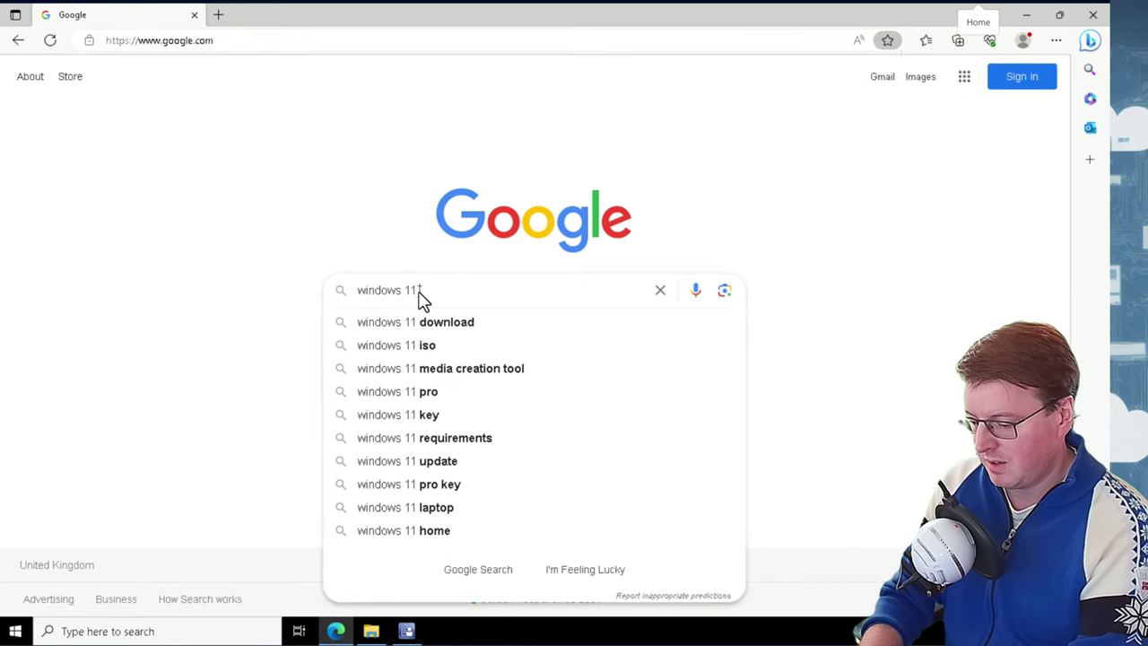
pyautogui.write(' iso')
pyautogui.press('Return')
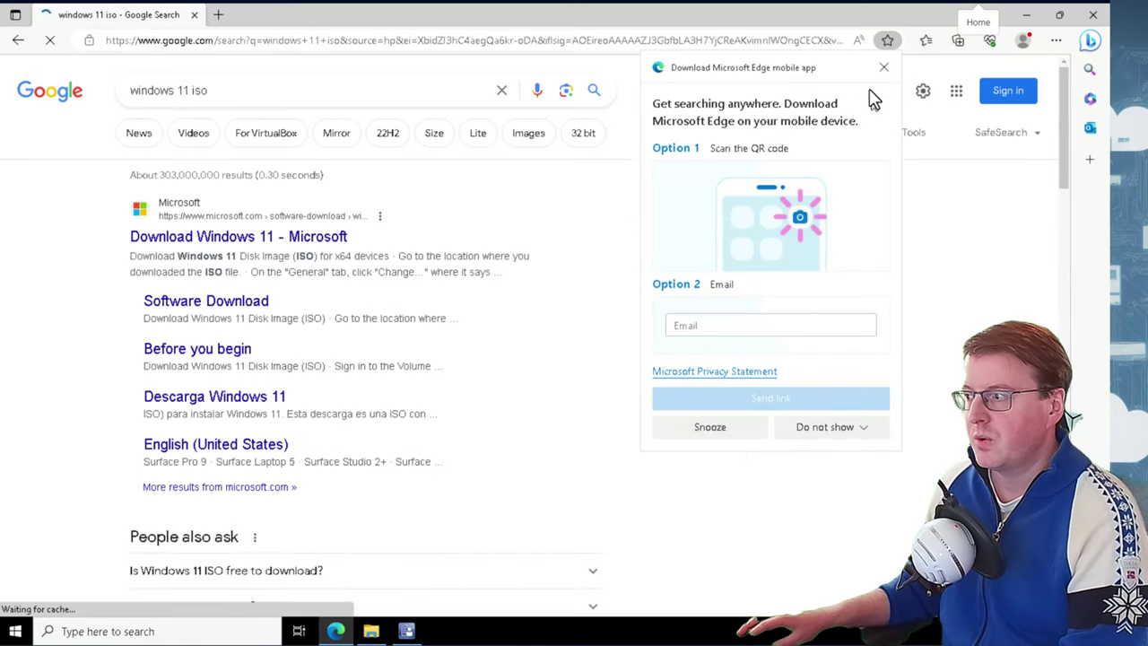
pyautogui.click(884, 67)
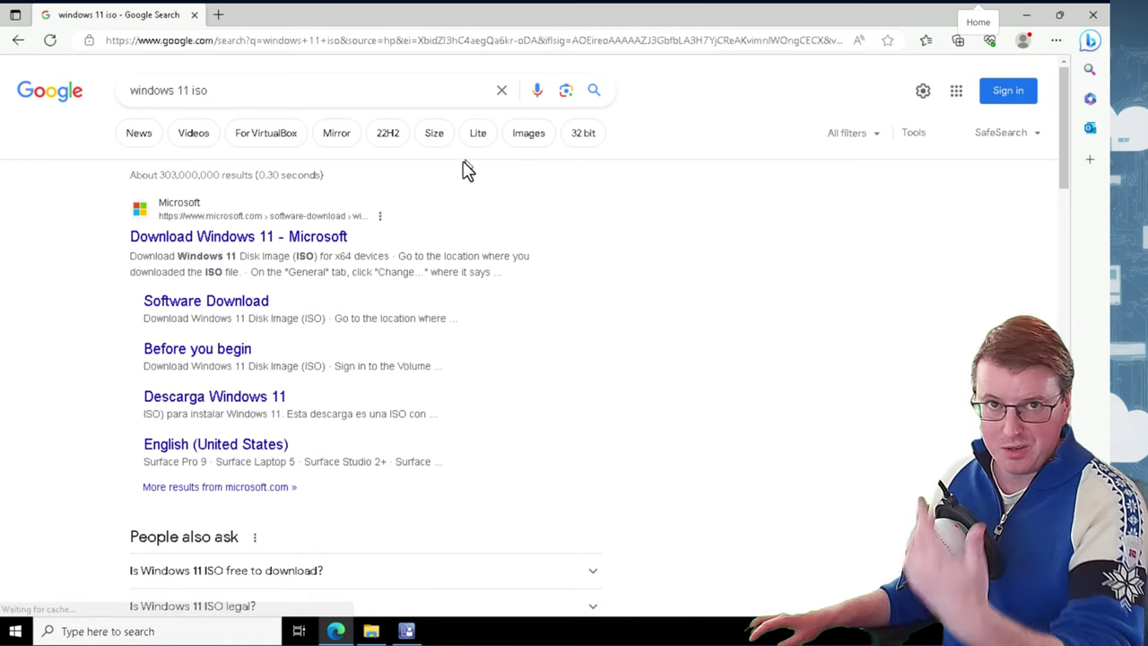
pyautogui.click(249, 239)
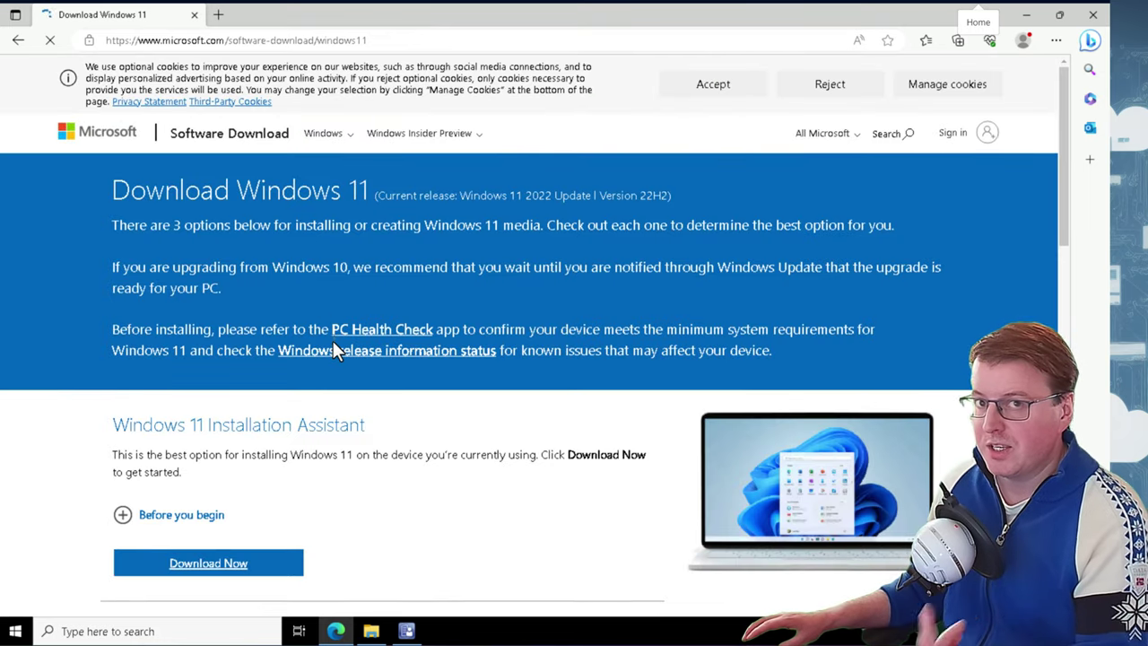
# Choose the Windows 11 multi-edition ISO for x64 devices, request the download, and minimize Edge
pyautogui.scroll(-4, 334, 387)
pyautogui.scroll(-4, 372, 402)
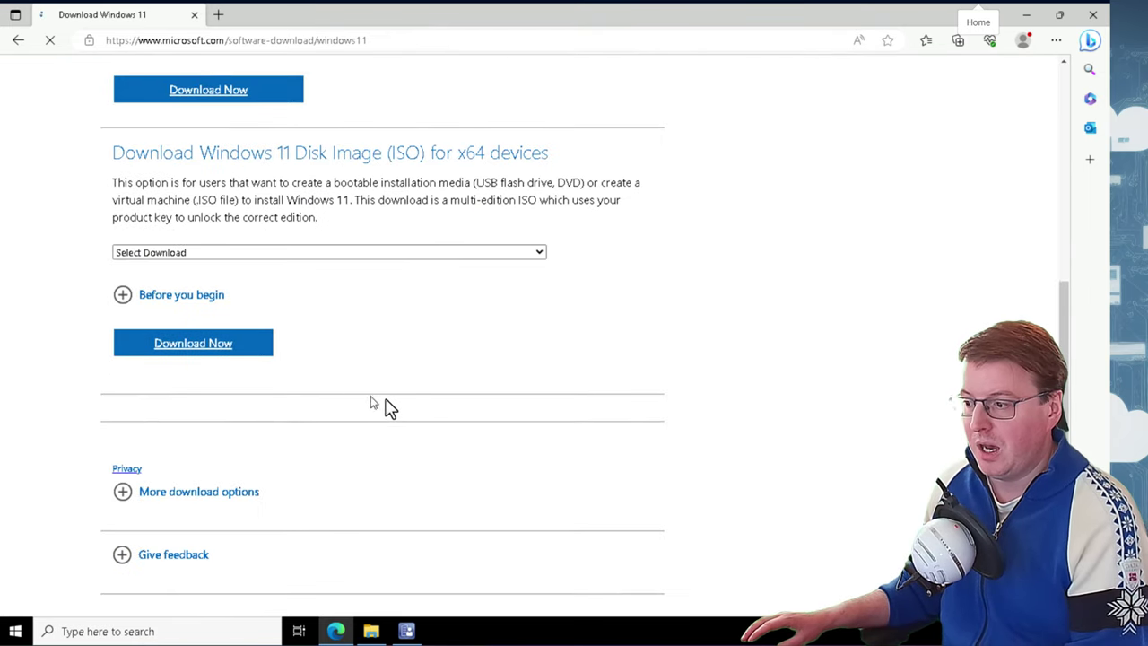
pyautogui.click(318, 256)
pyautogui.click(302, 283)
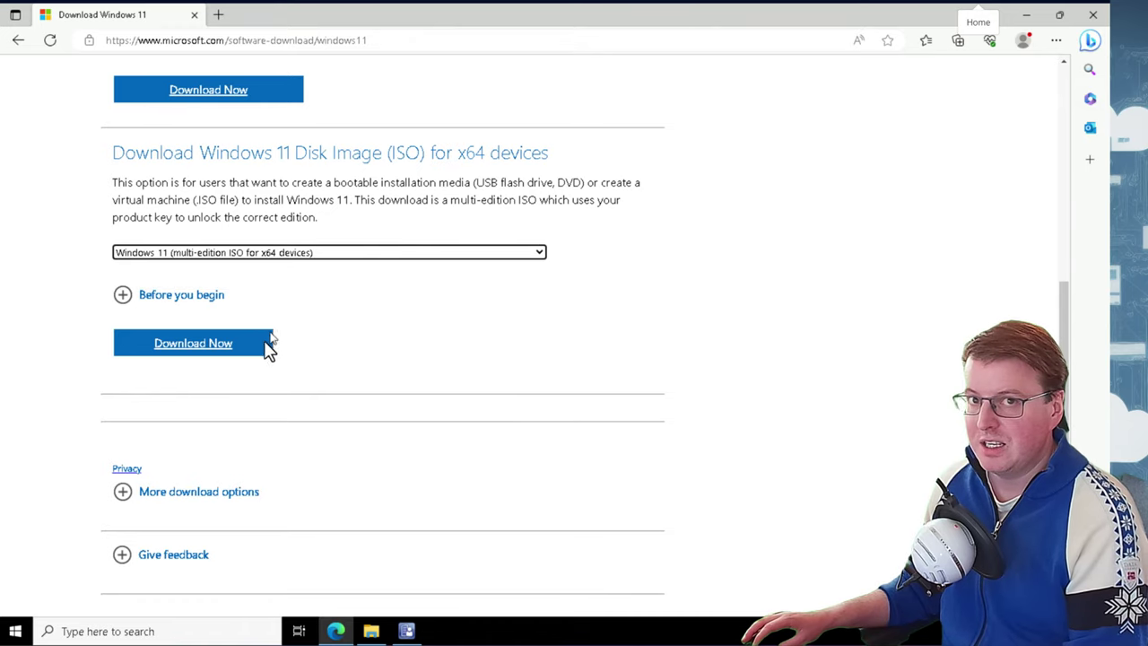
pyautogui.click(235, 346)
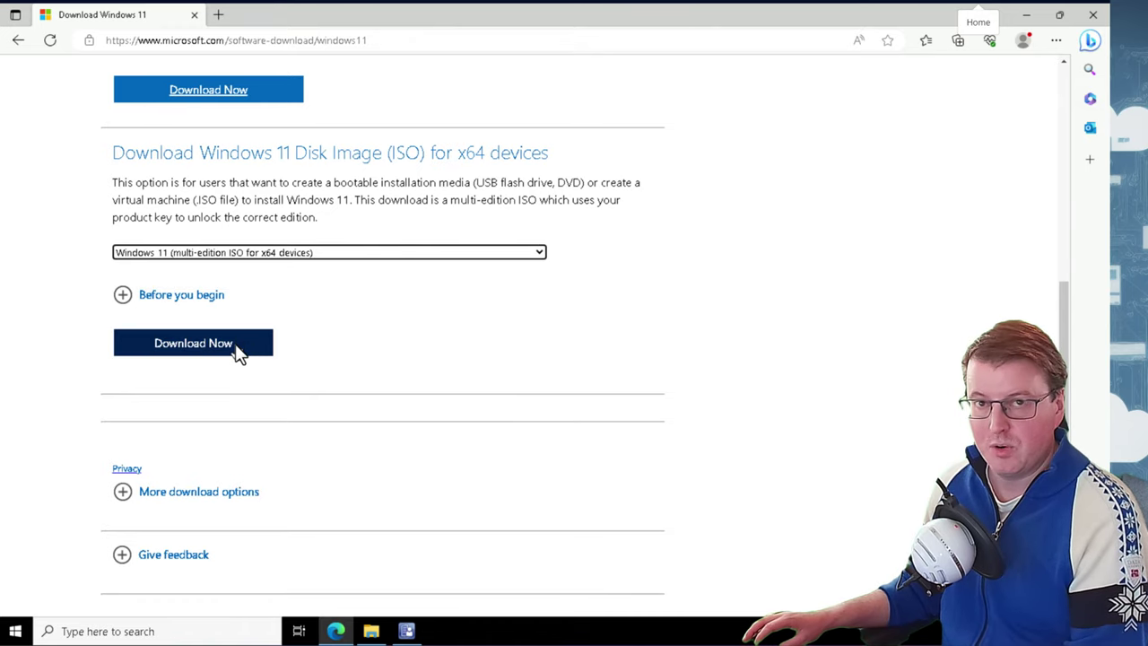
pyautogui.click(1026, 15)
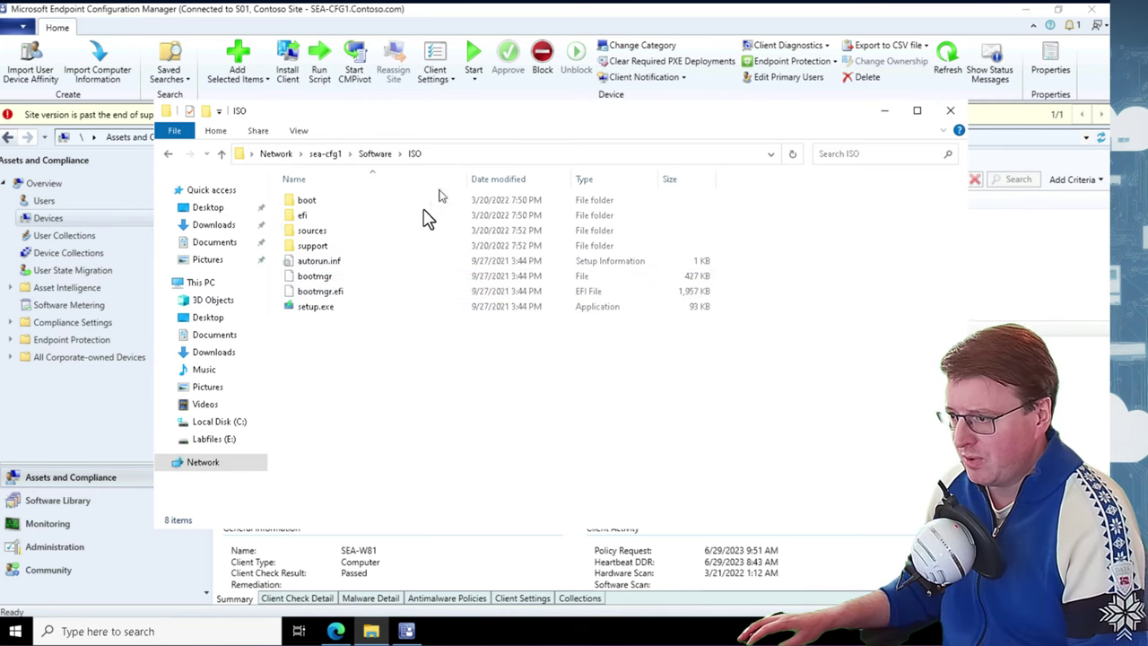
# Select the 4.33 GB install.wim in the ISO sources folder, then return to Configuration Manager
pyautogui.doubleClick(330, 231)
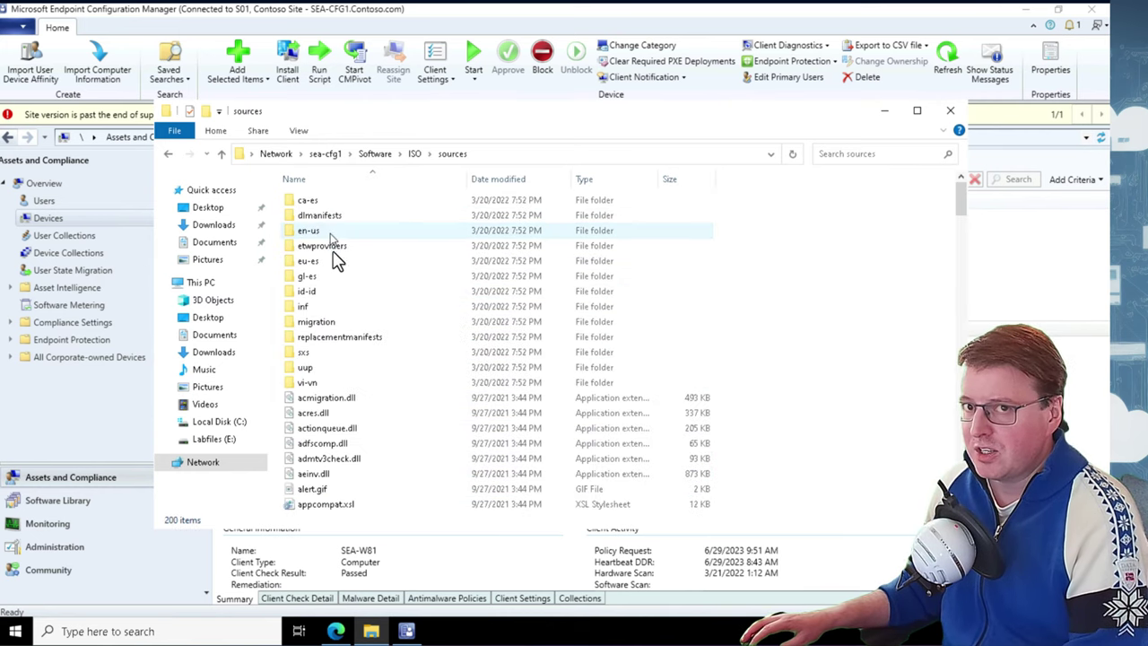
pyautogui.scroll(-4, 387, 383)
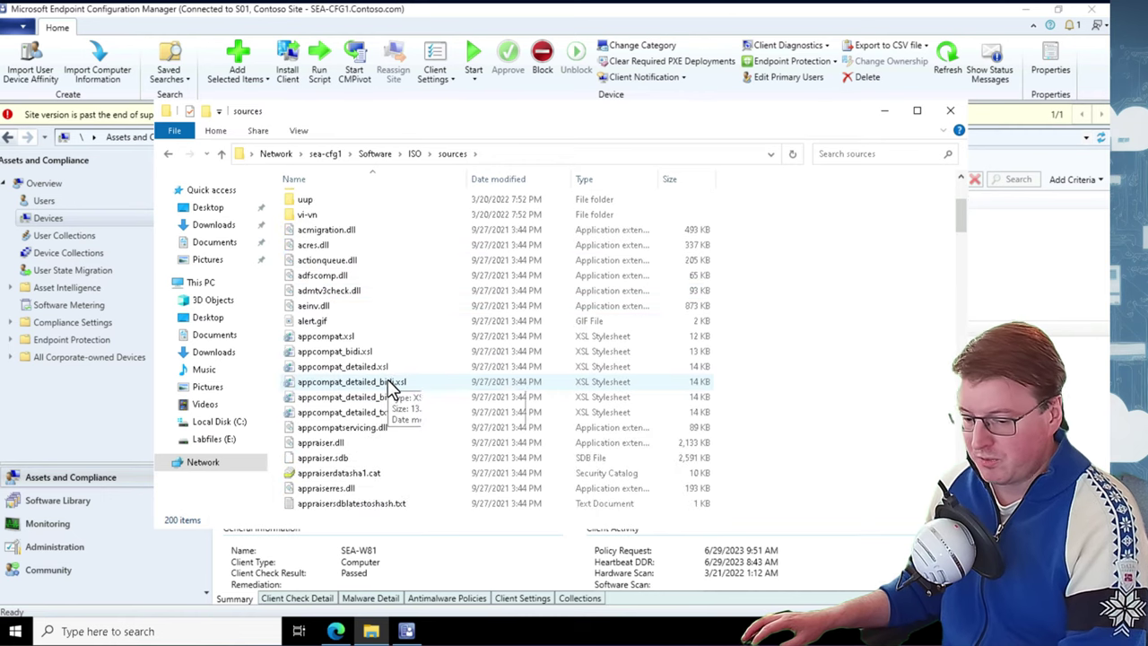
pyautogui.click(391, 383)
pyautogui.write('in')
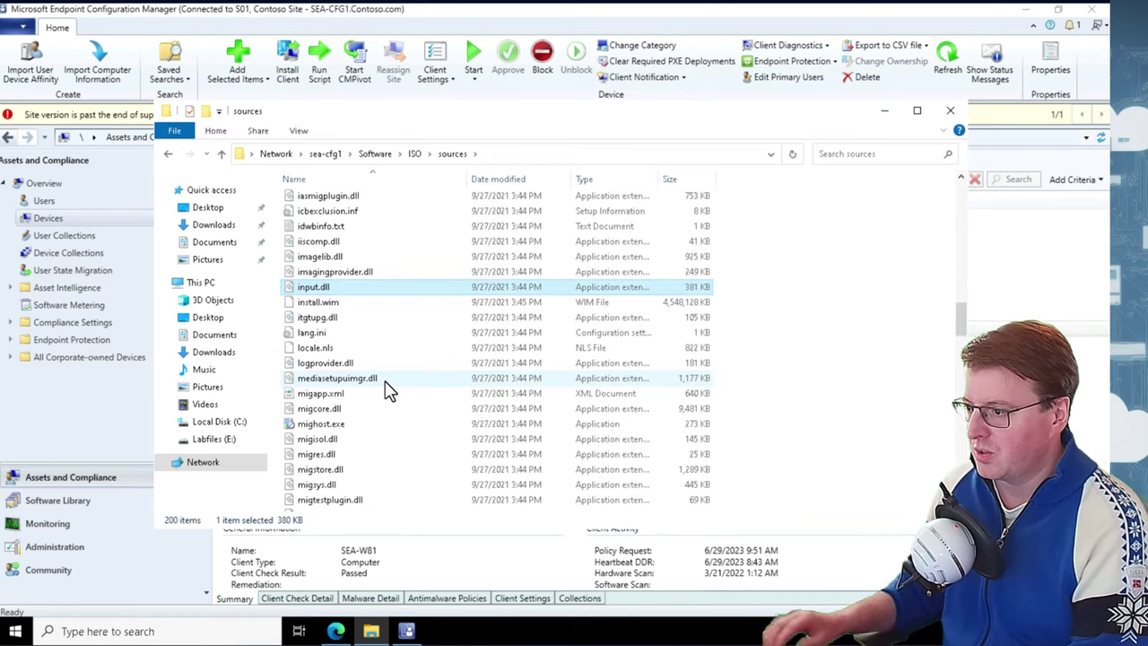
pyautogui.click(395, 305)
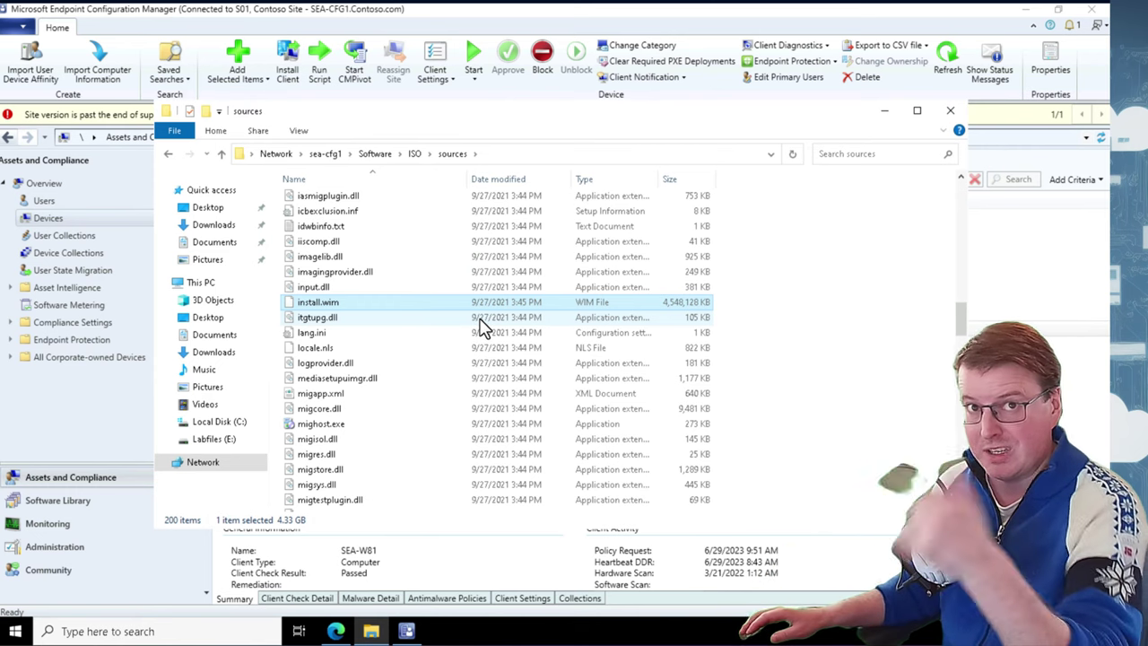
pyautogui.click(1037, 283)
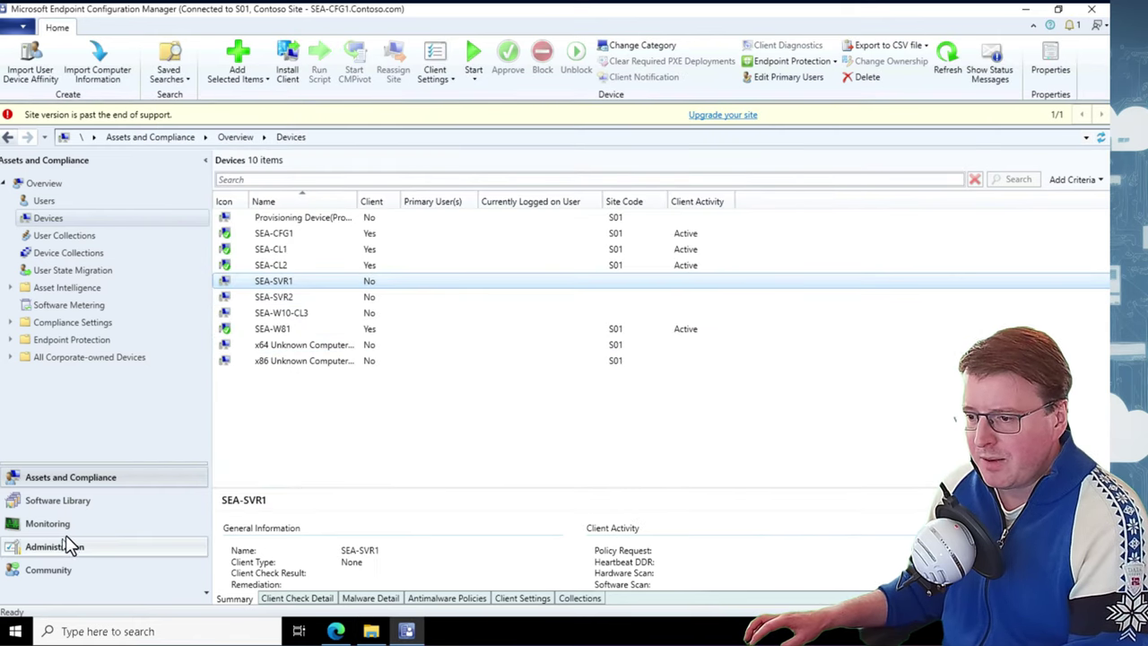
# Start adding an operating system image under Software Library > Operating Systems > Operating System Images
pyautogui.click(93, 501)
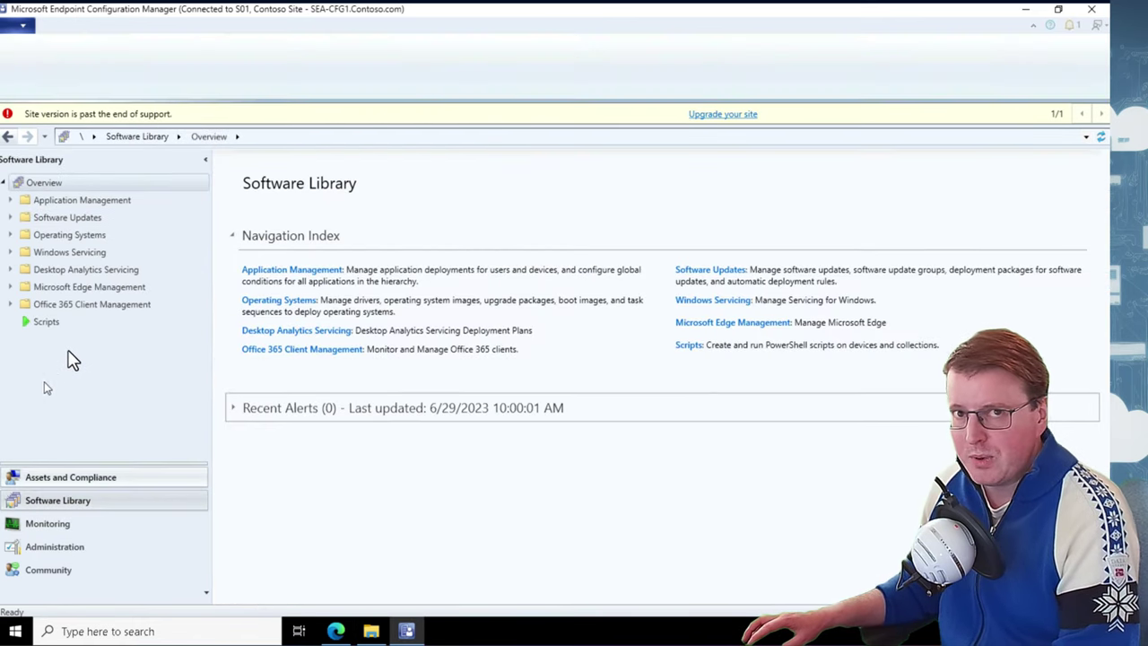
pyautogui.click(10, 235)
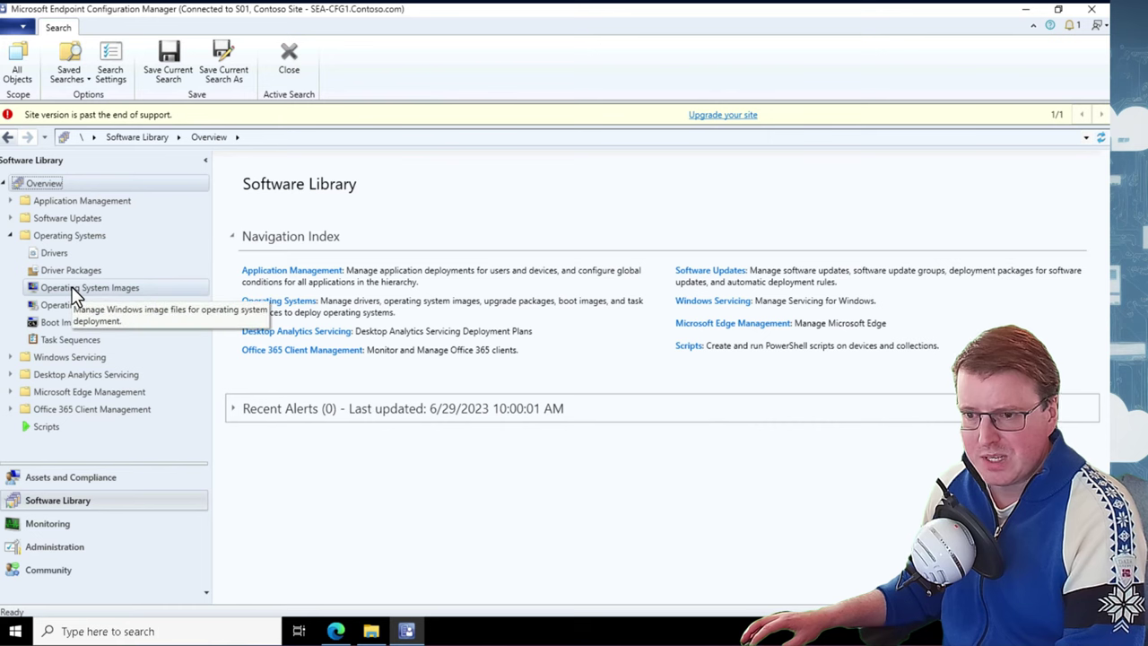
pyautogui.click(94, 287)
pyautogui.rightClick(111, 292)
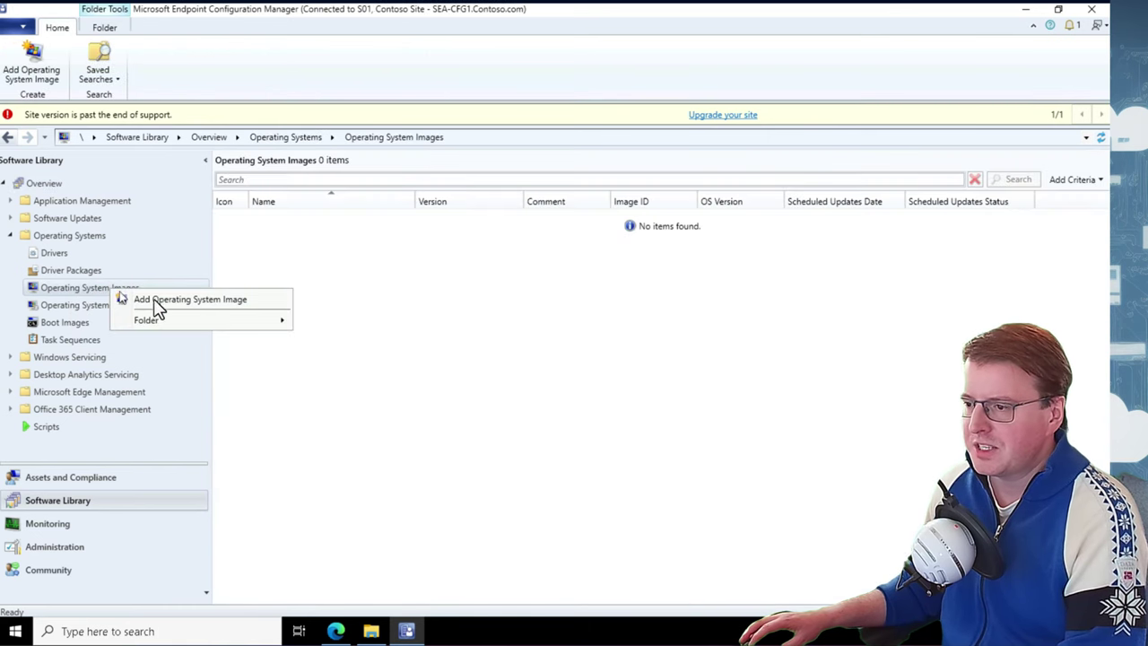
pyautogui.click(184, 301)
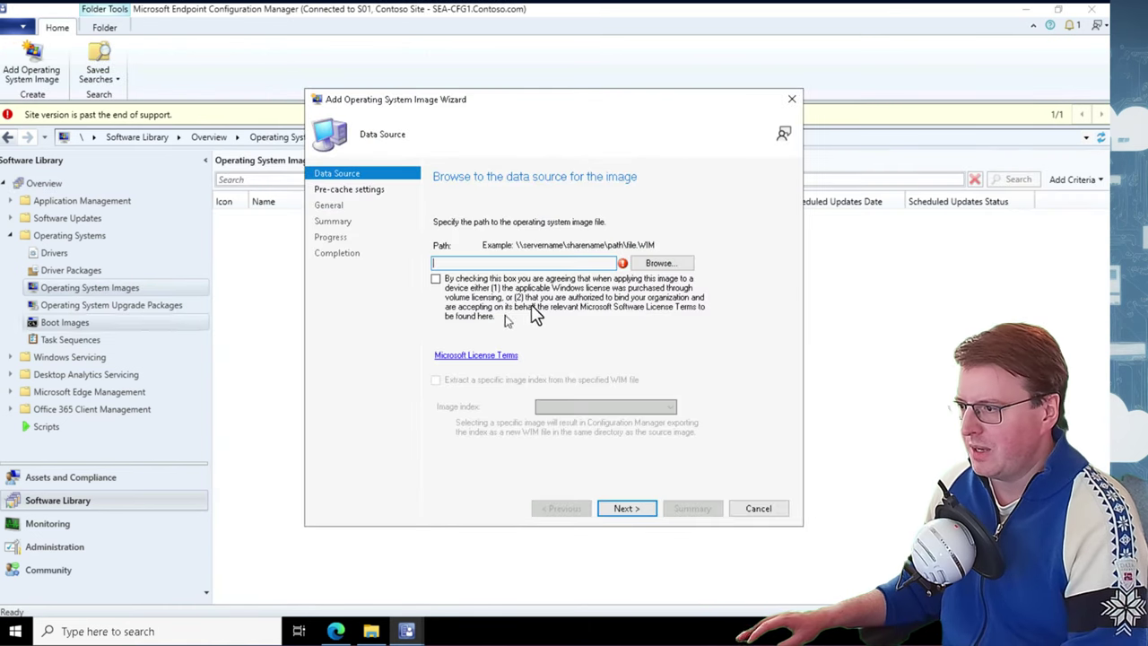
# Set the image source to \\sea-cfg1\Software\ISO\sources\install.wim
pyautogui.click(658, 263)
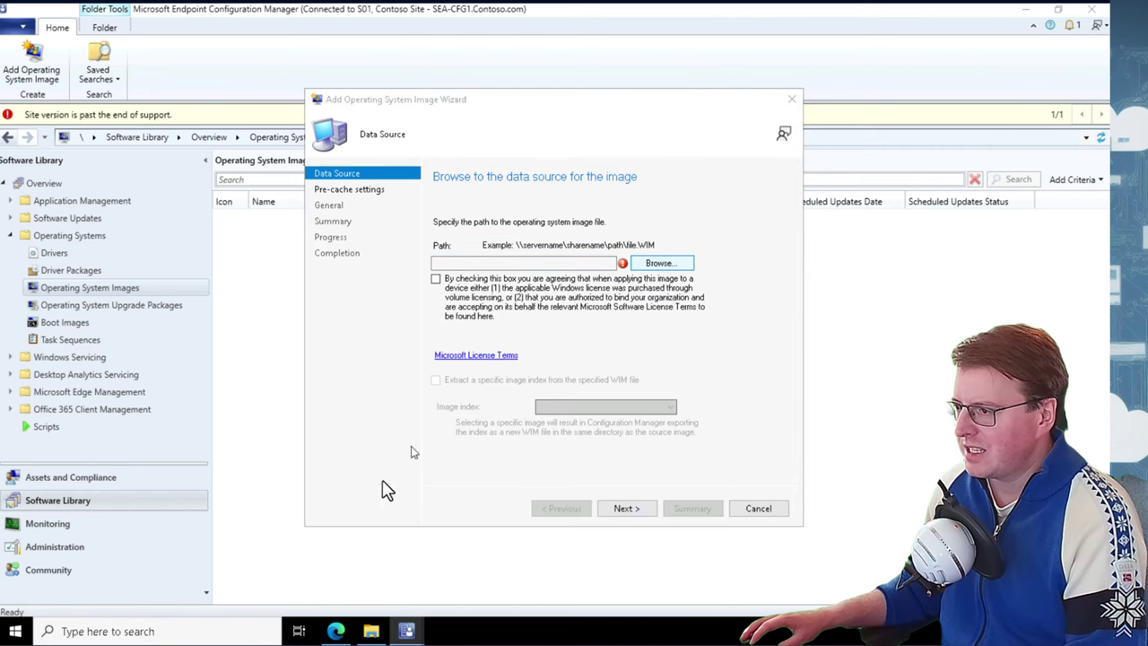
pyautogui.click(371, 630)
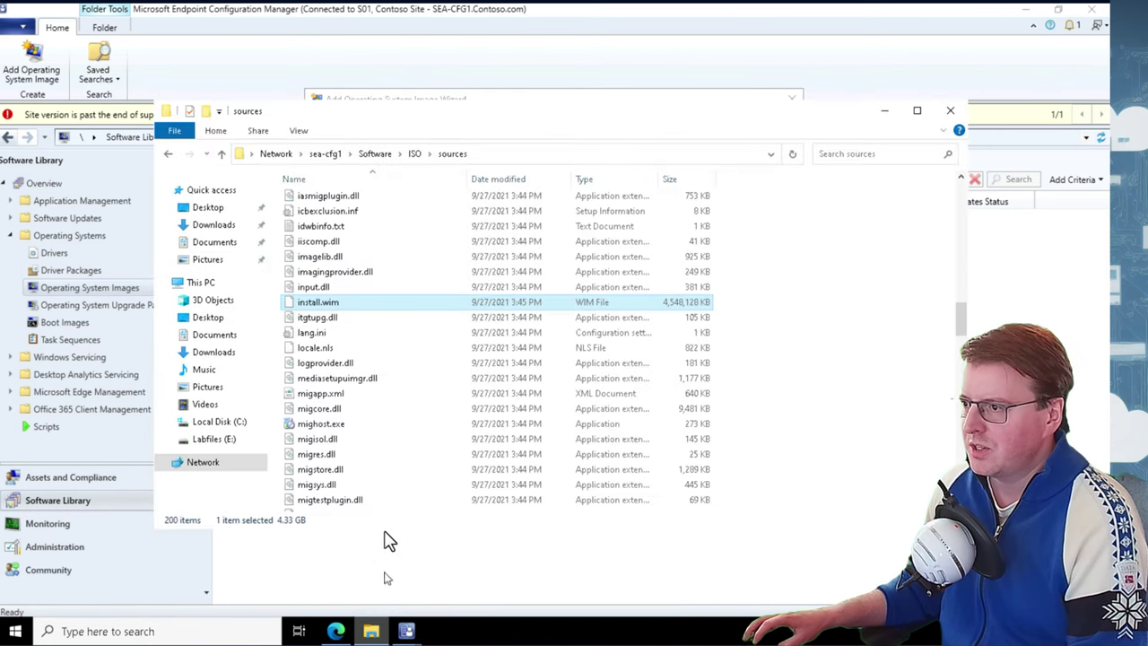
pyautogui.click(536, 157)
pyautogui.hotkey('ctrl', 'c')
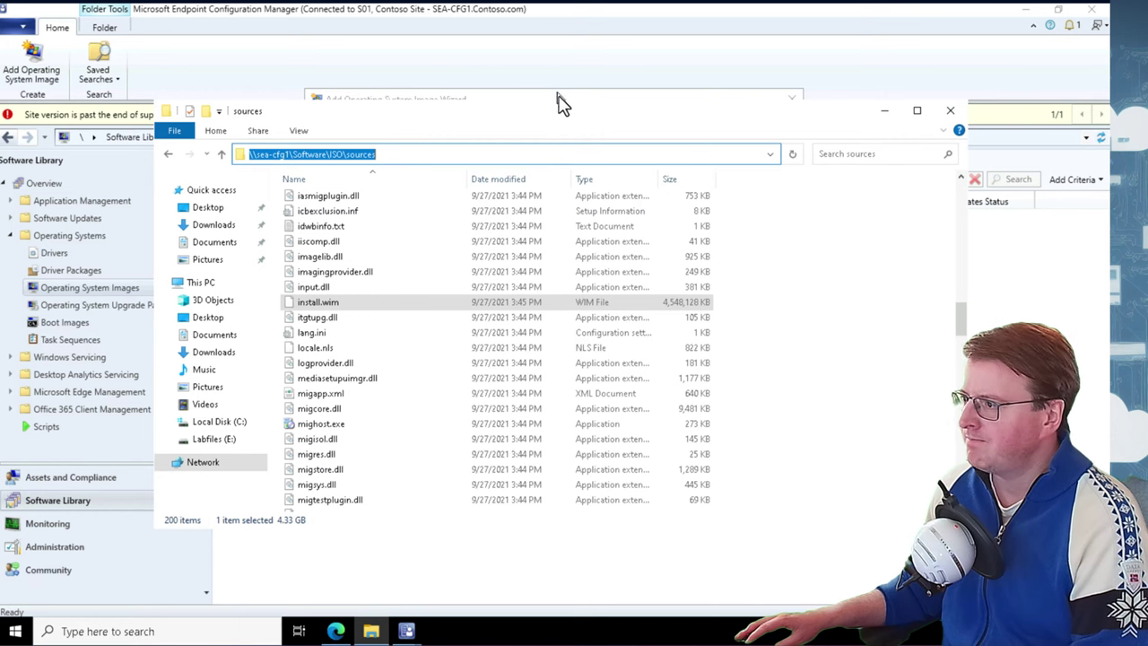
pyautogui.click(883, 112)
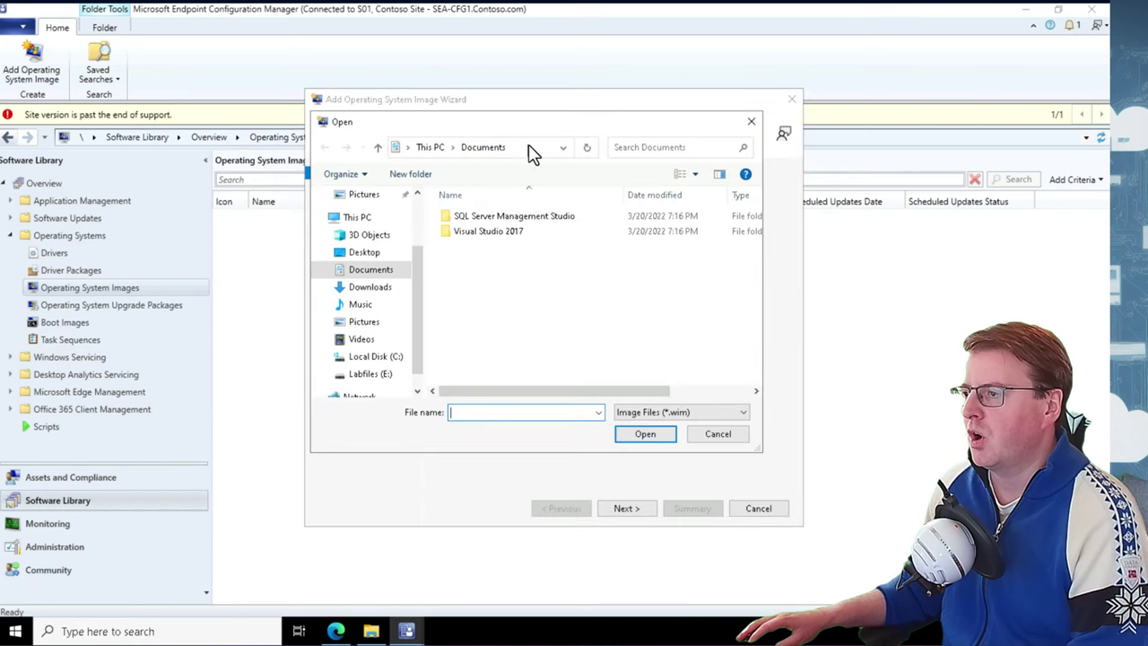
pyautogui.click(529, 153)
pyautogui.hotkey('ctrl', 'v')
pyautogui.press('Return')
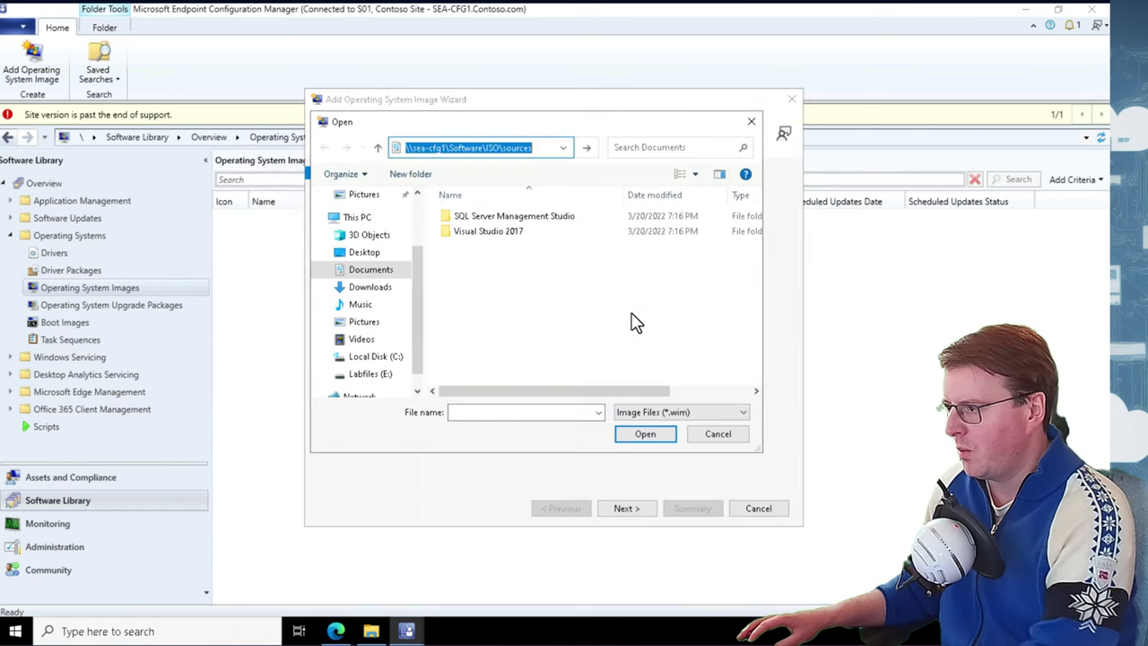
pyautogui.scroll(-3, 750, 279)
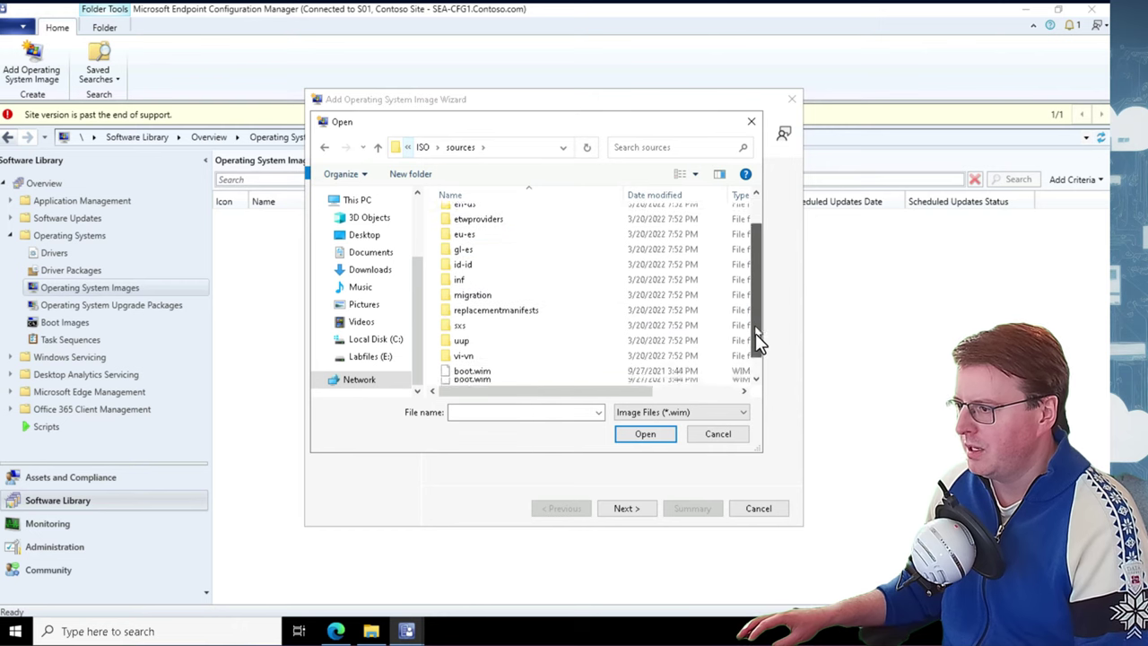
pyautogui.click(478, 376)
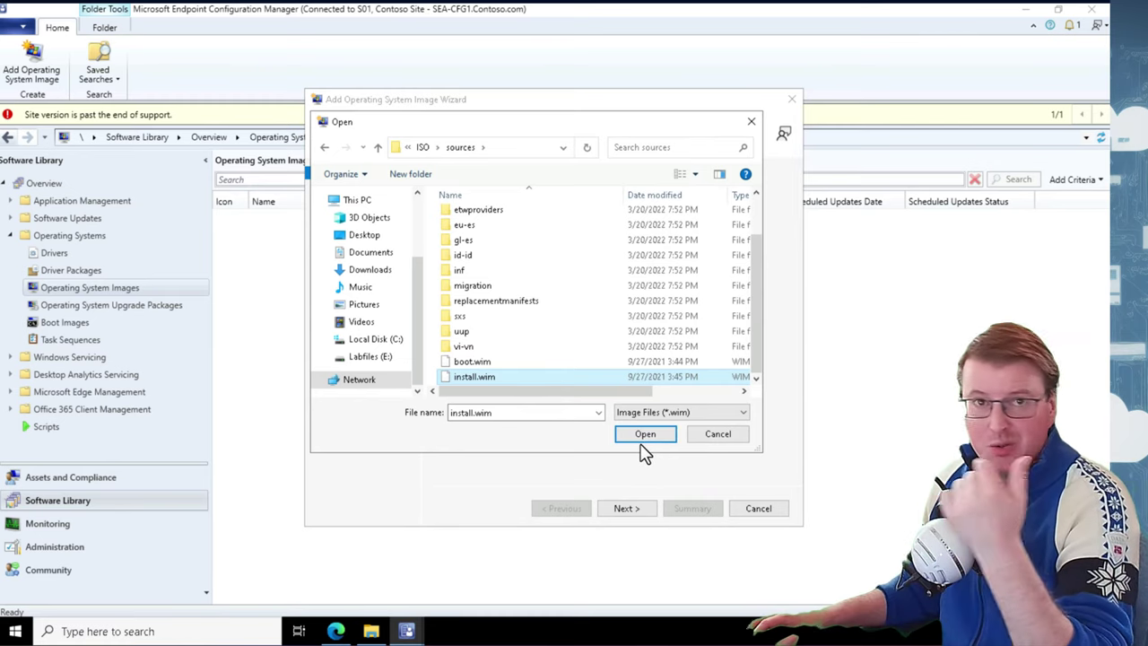
pyautogui.click(642, 438)
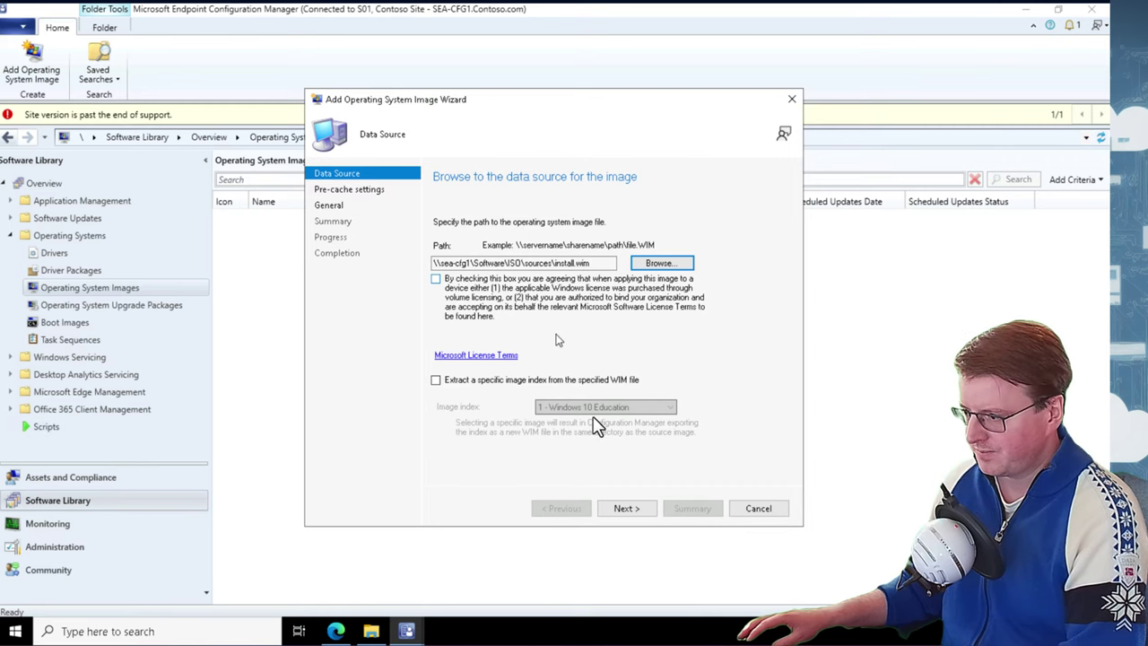
# Accept the image's licence terms after the EULA error and continue to Pre-cache settings
pyautogui.click(619, 508)
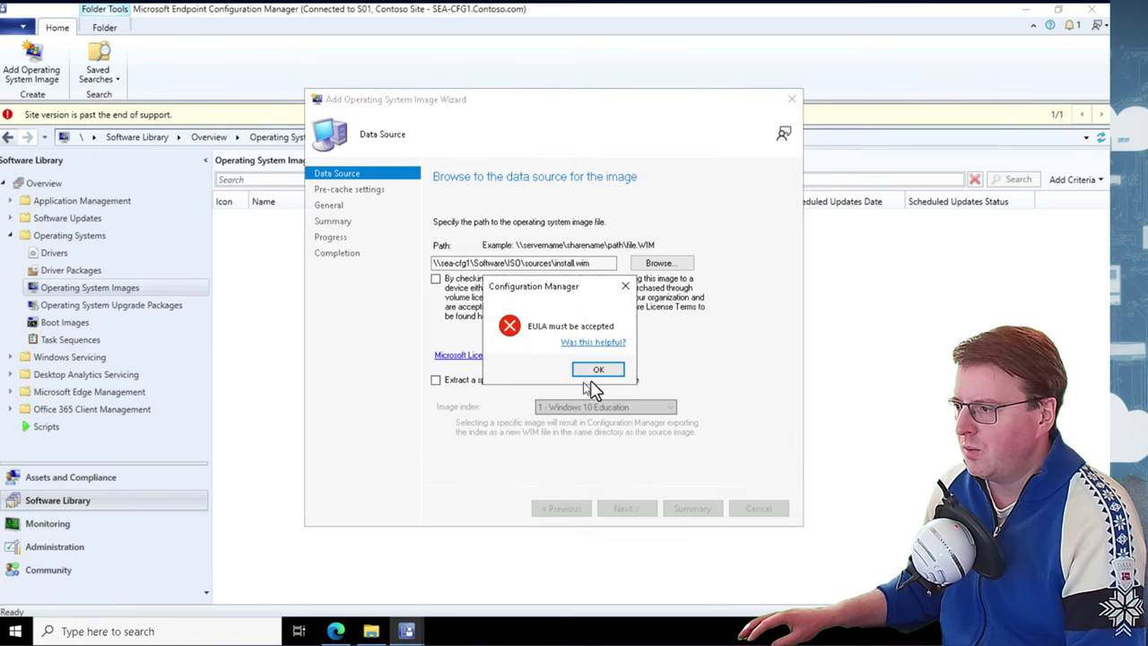
pyautogui.click(592, 369)
pyautogui.click(436, 279)
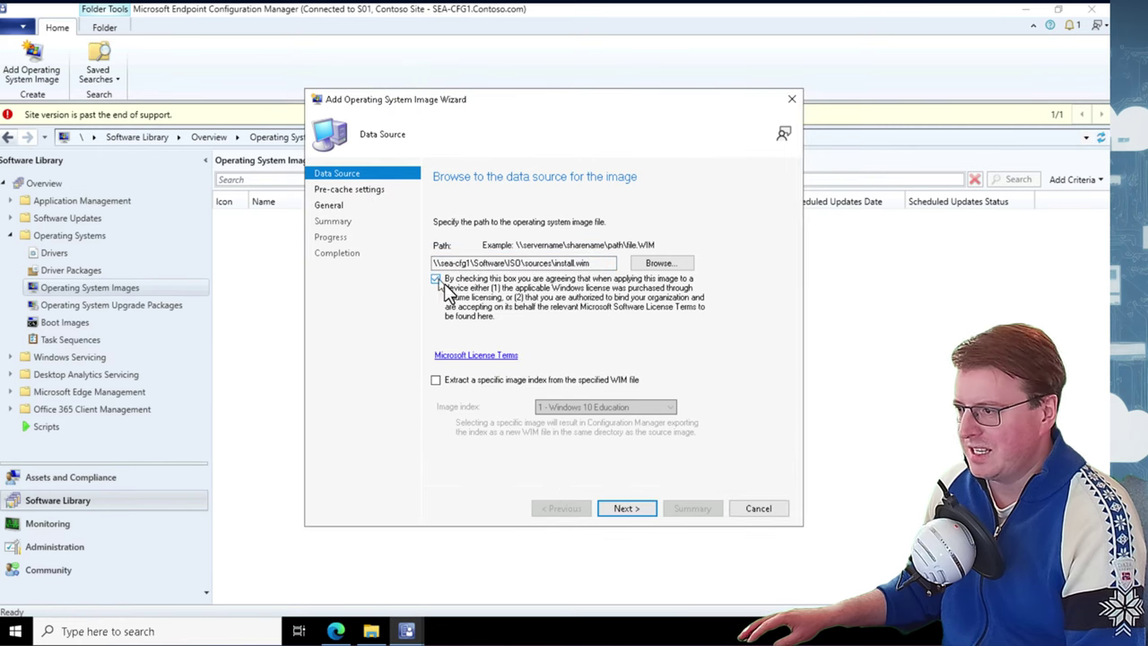
pyautogui.click(617, 508)
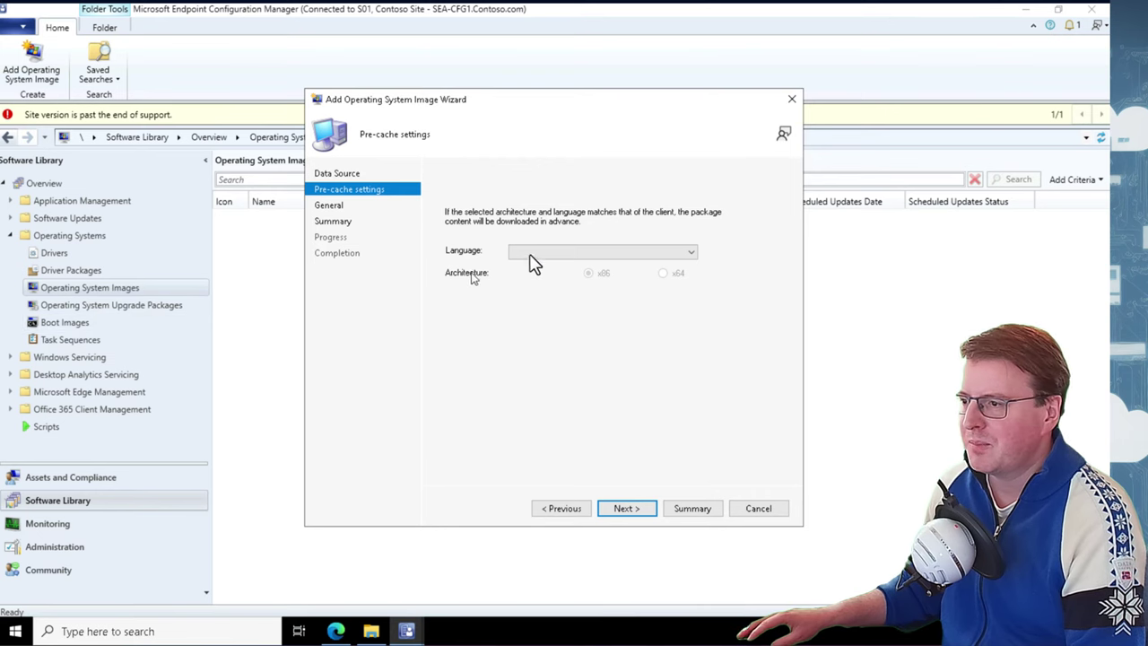
# Set the image pre-cache language to English (United States) and architecture to x64
pyautogui.click(558, 253)
pyautogui.moveTo(692, 292); pyautogui.dragTo(687, 339)
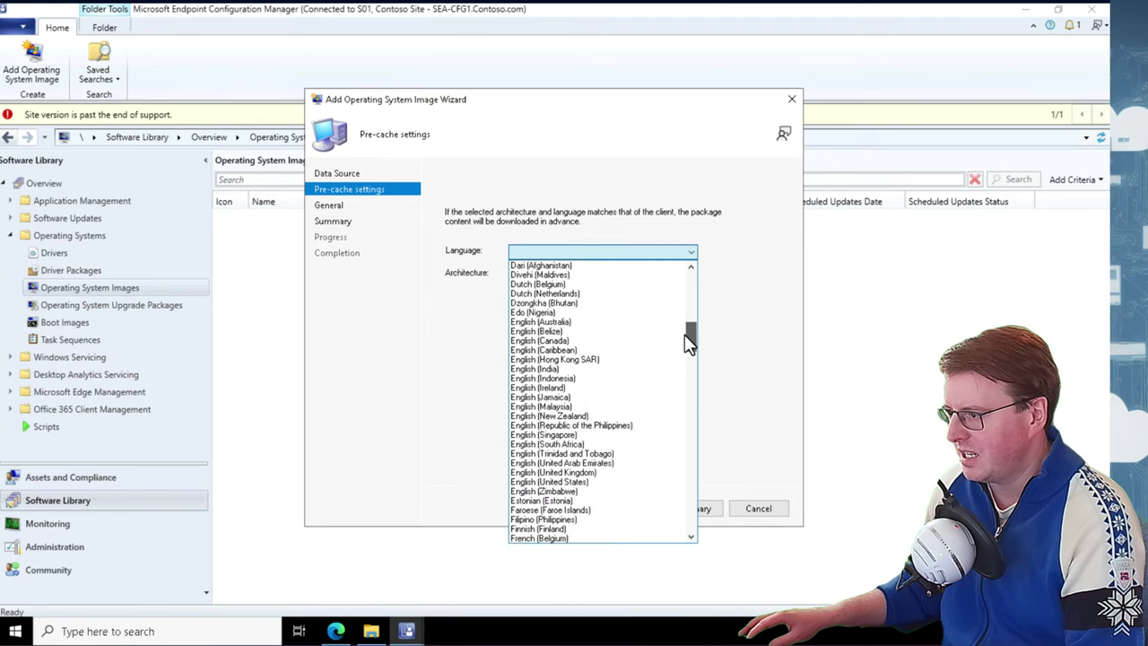
pyautogui.click(597, 481)
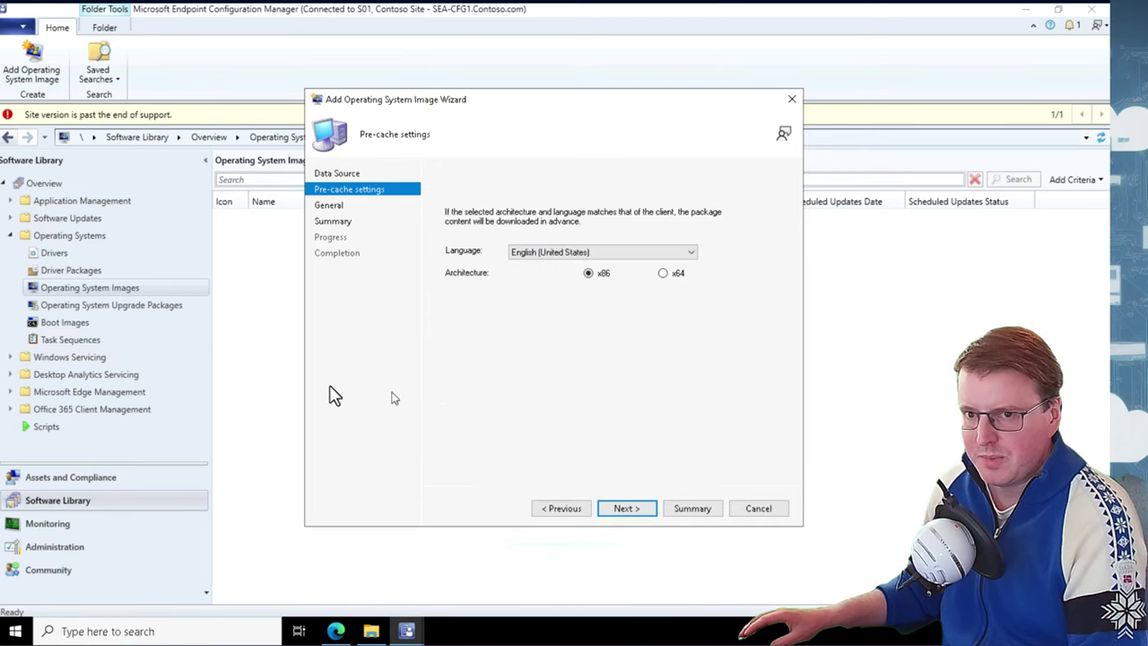
pyautogui.click(663, 274)
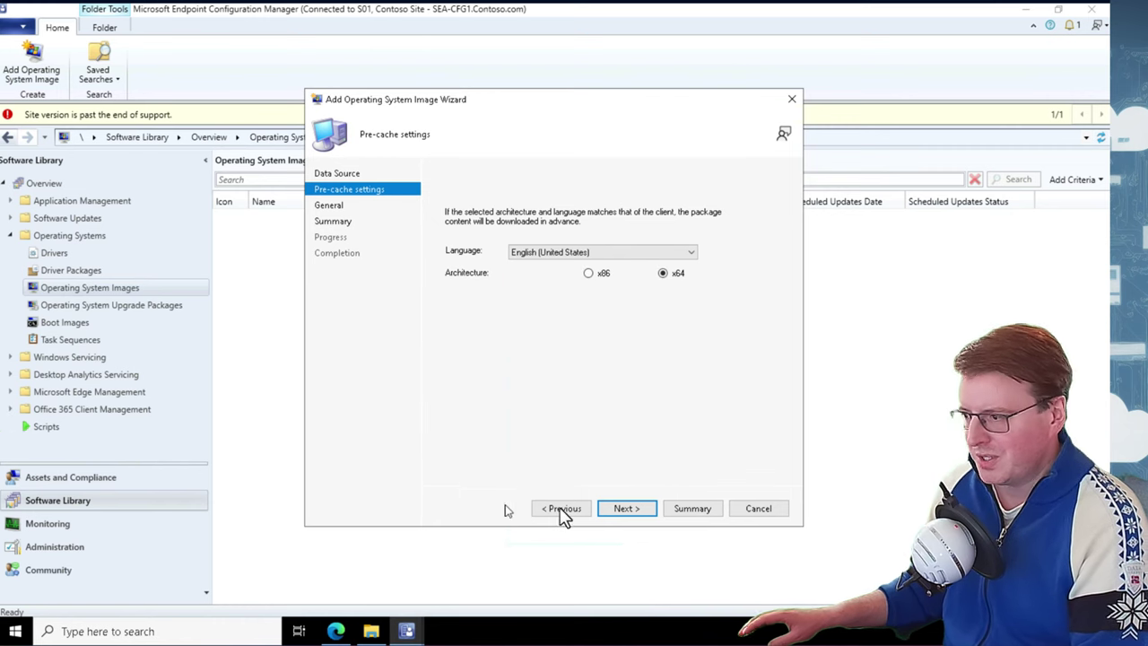
pyautogui.click(625, 508)
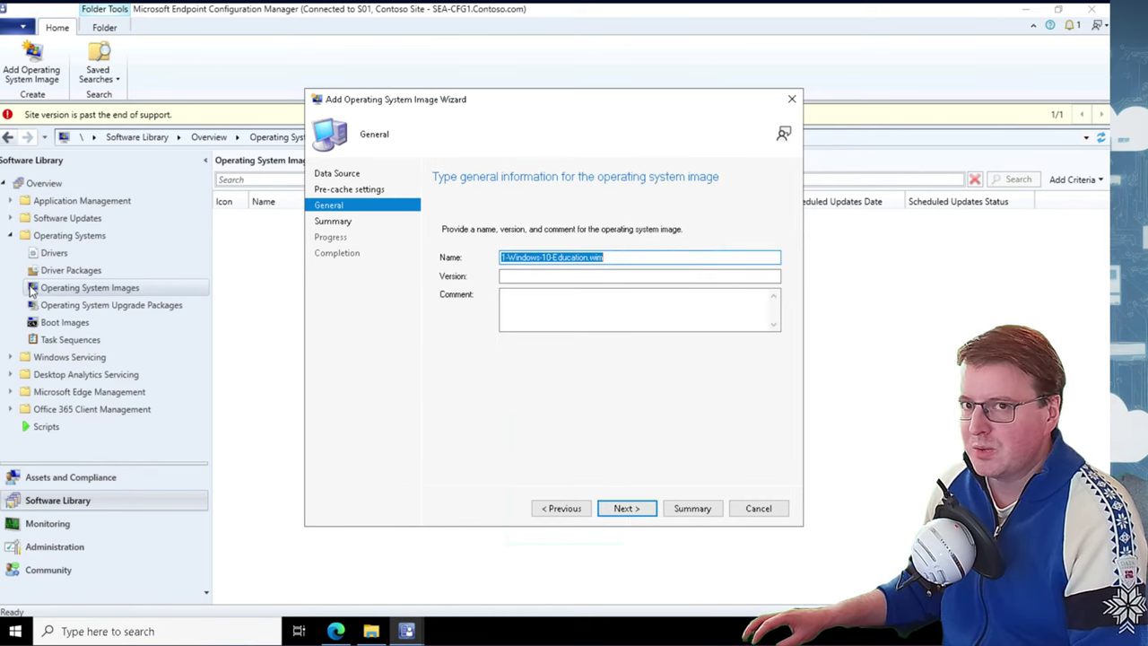
# Name the image 'Windows 11 Enterprise', version 21H2, and complete the wizard
pyautogui.click(571, 262)
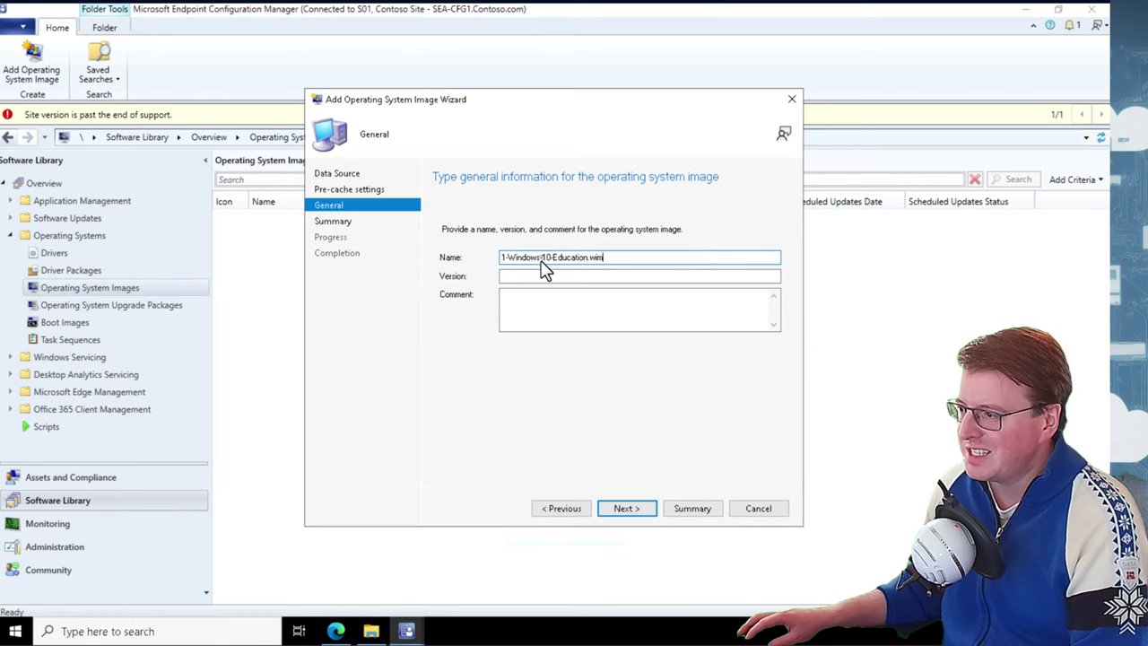
pyautogui.doubleClick(544, 260)
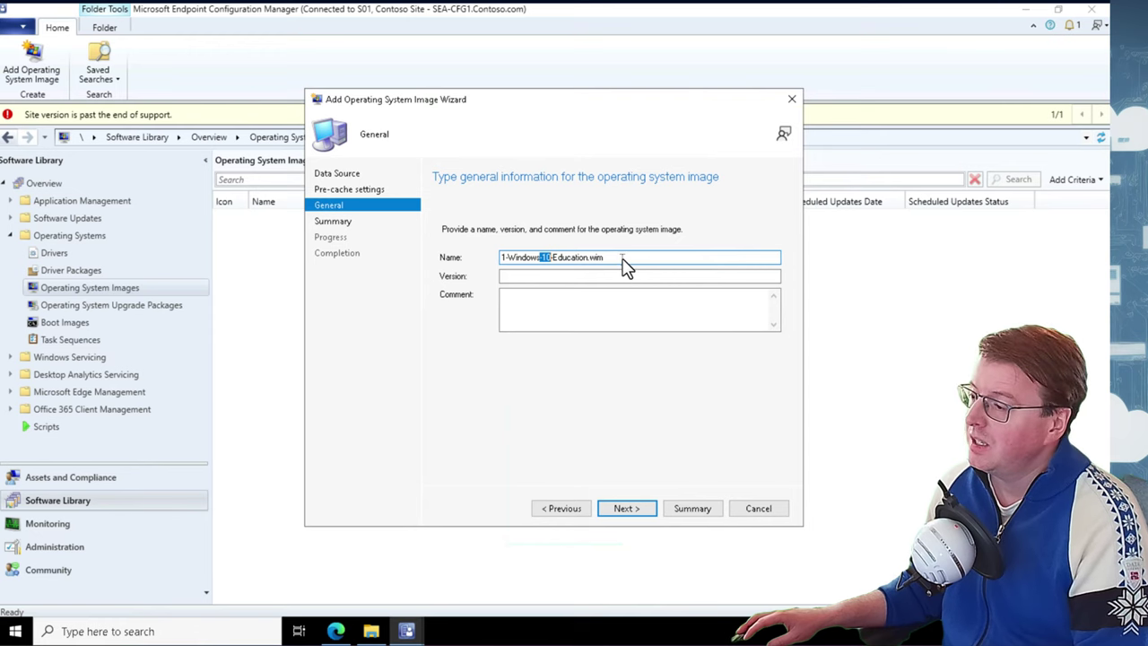
pyautogui.moveTo(625, 260); pyautogui.dragTo(453, 267)
pyautogui.write('Windows 11 Enterprise')
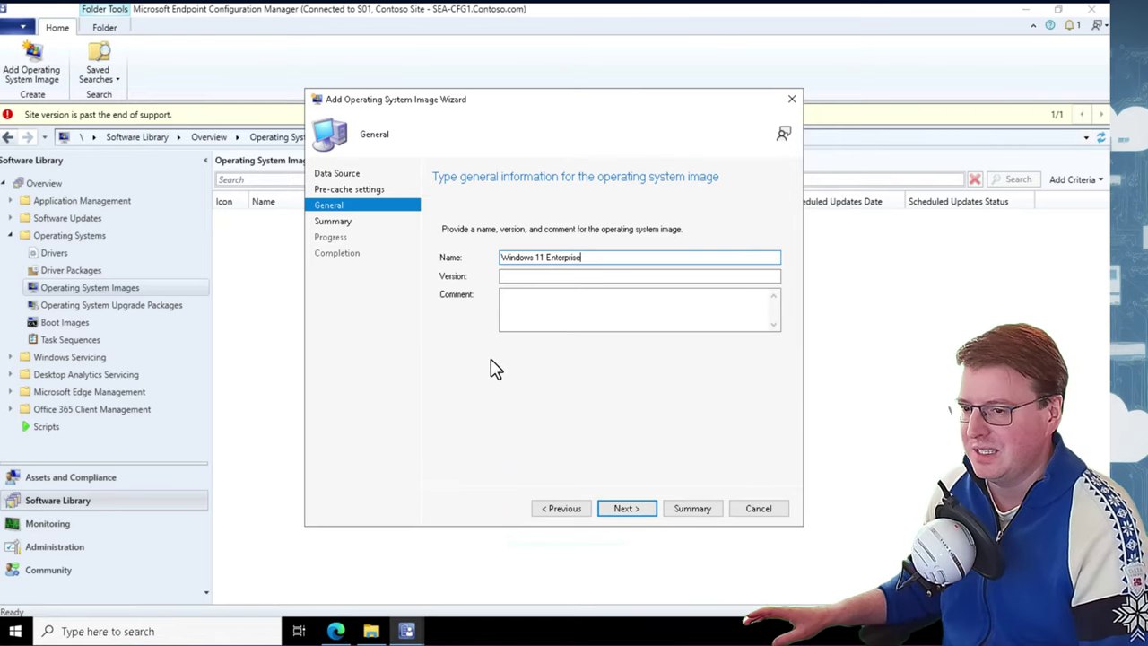
pyautogui.click(503, 278)
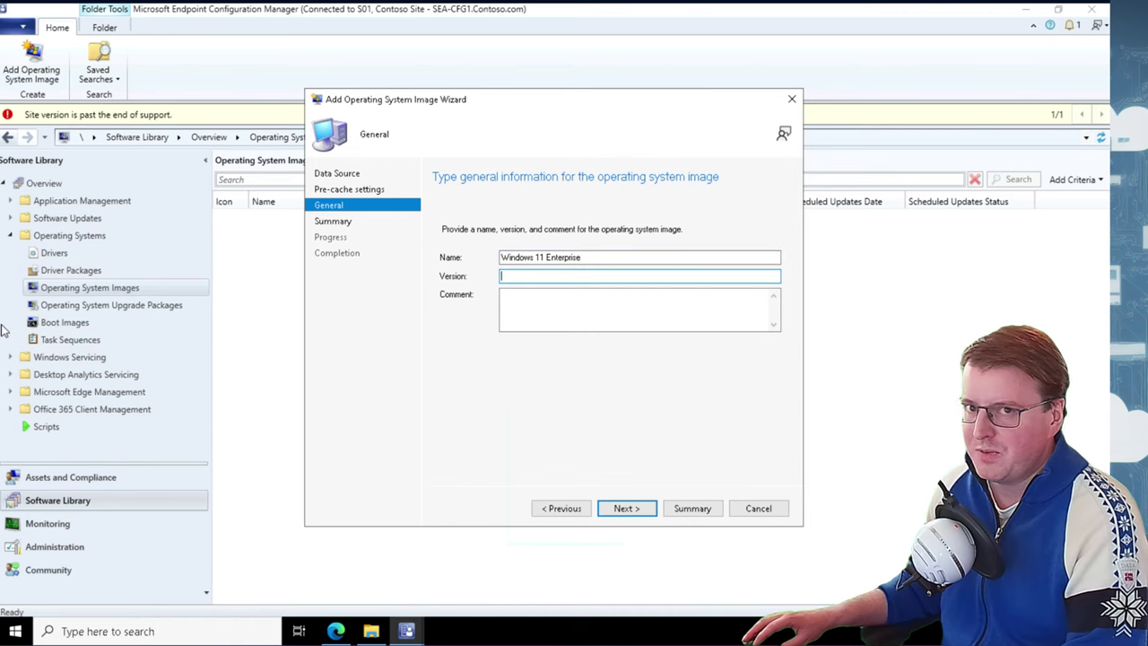
pyautogui.write('21H2')
pyautogui.click(621, 508)
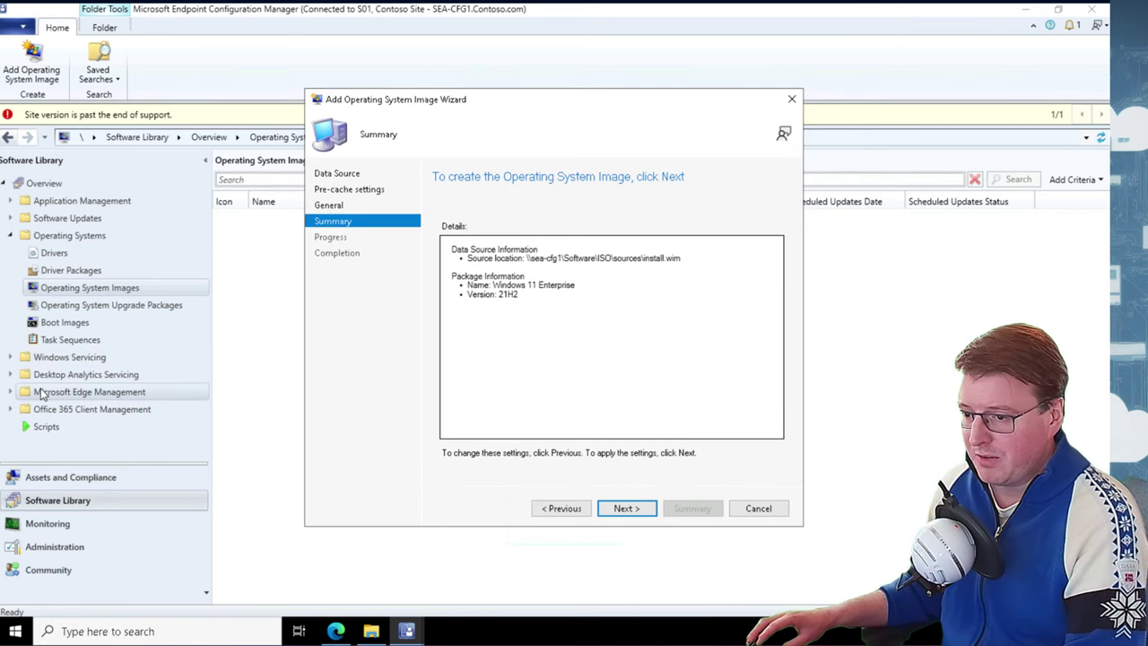
pyautogui.click(617, 507)
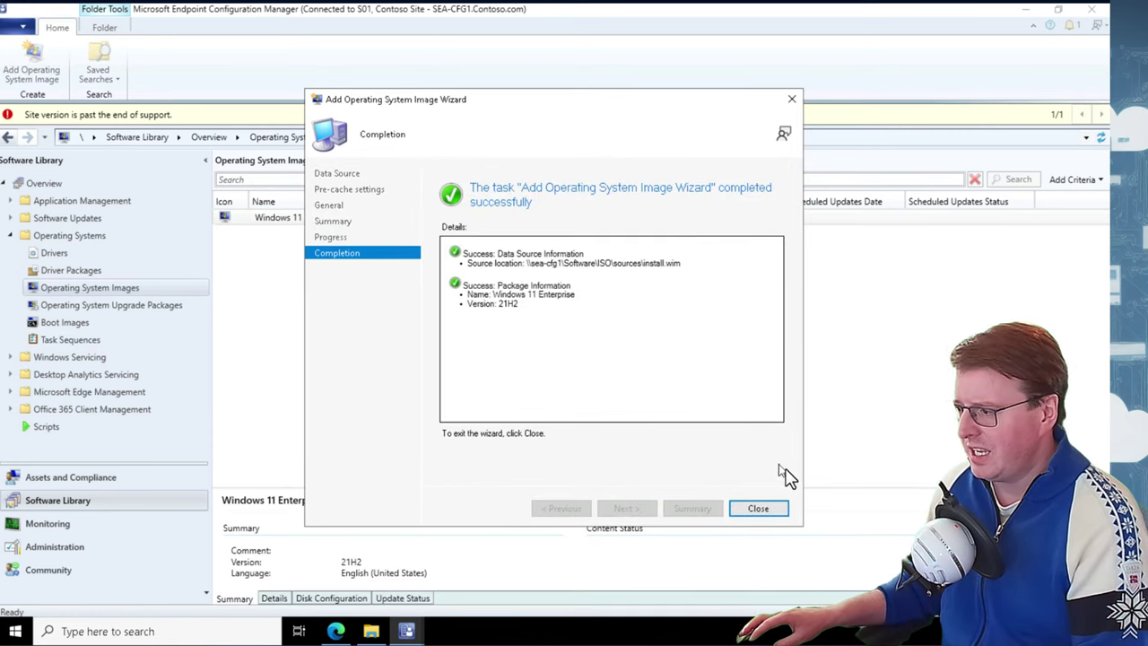
pyautogui.click(759, 508)
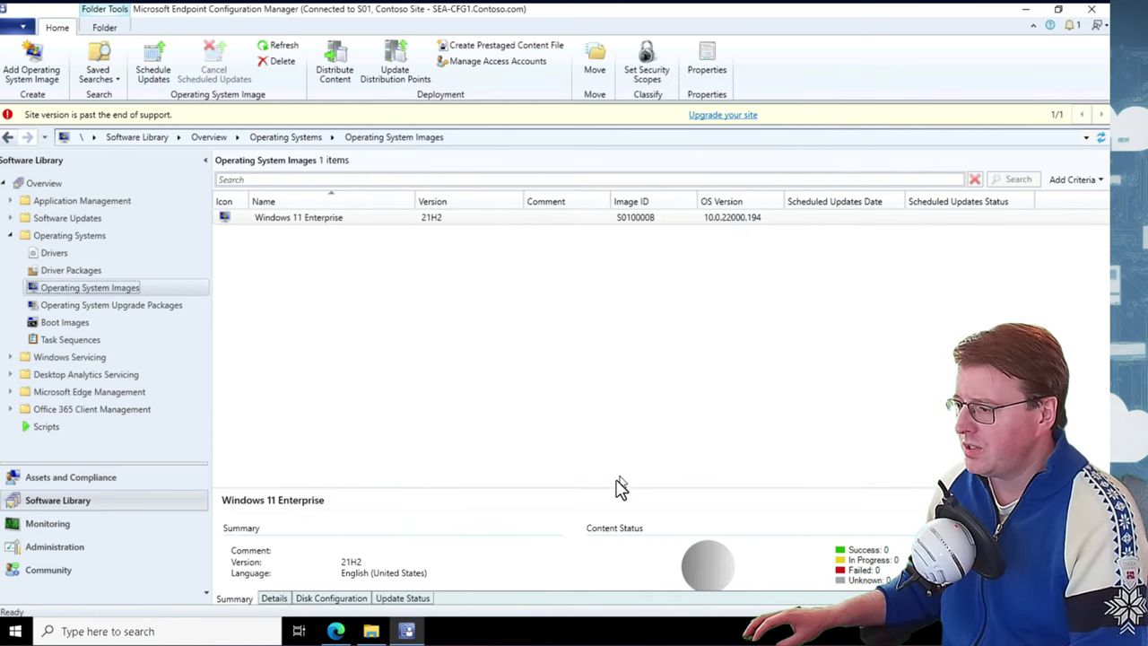
# Drag the splitter upward so the image's content status shows in the details pane
pyautogui.moveTo(615, 490); pyautogui.dragTo(618, 420)
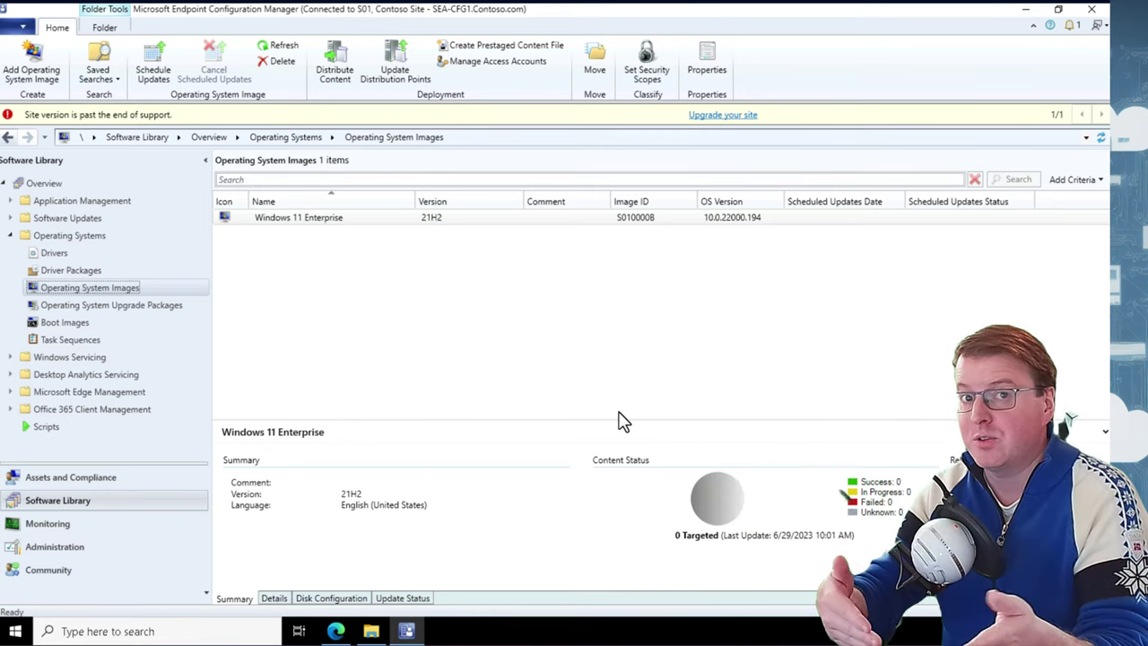
# Distribute the Windows 11 Enterprise image content to distribution point SEA-CFG1.CONTOSO.COM
pyautogui.rightClick(455, 222)
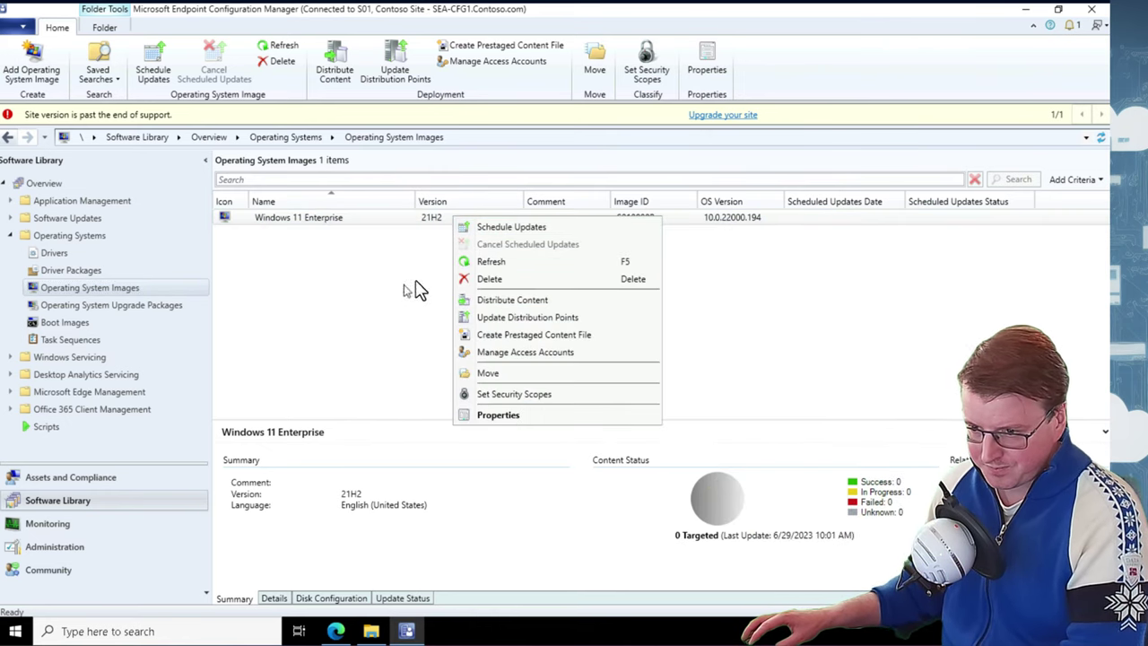
pyautogui.click(542, 301)
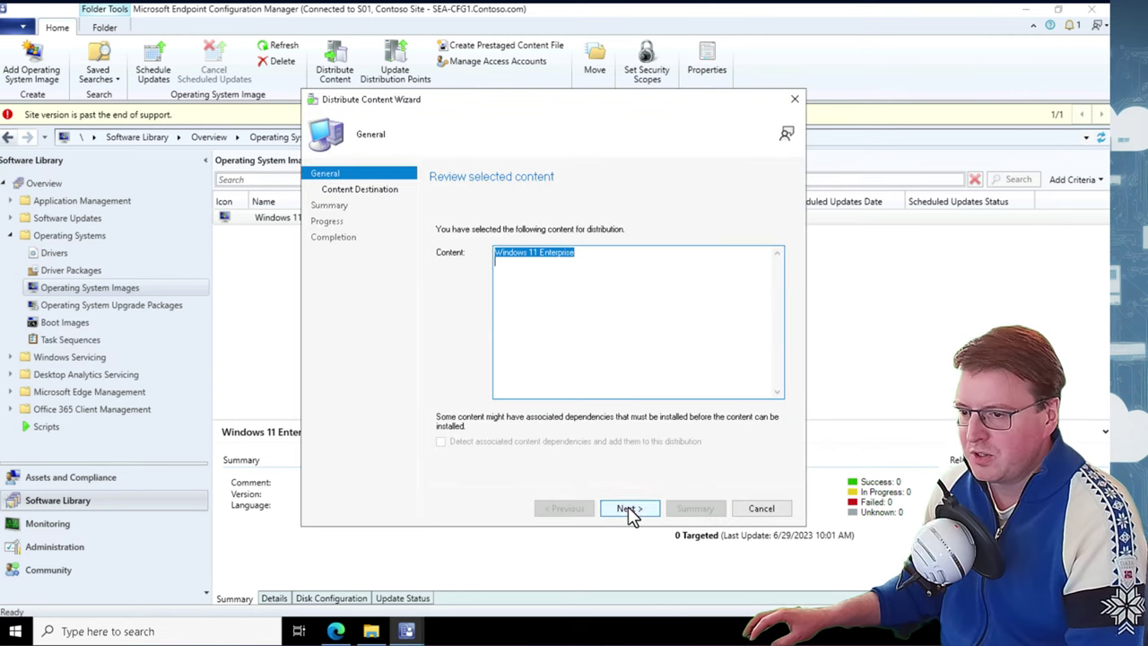
pyautogui.click(628, 507)
pyautogui.click(760, 293)
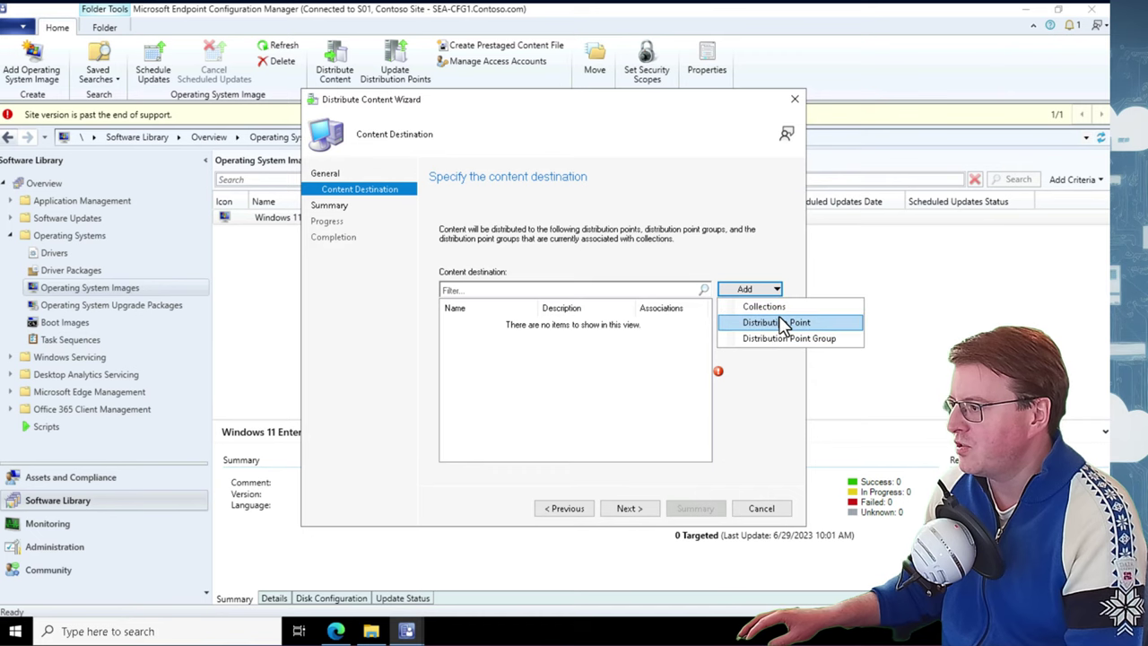
pyautogui.click(784, 325)
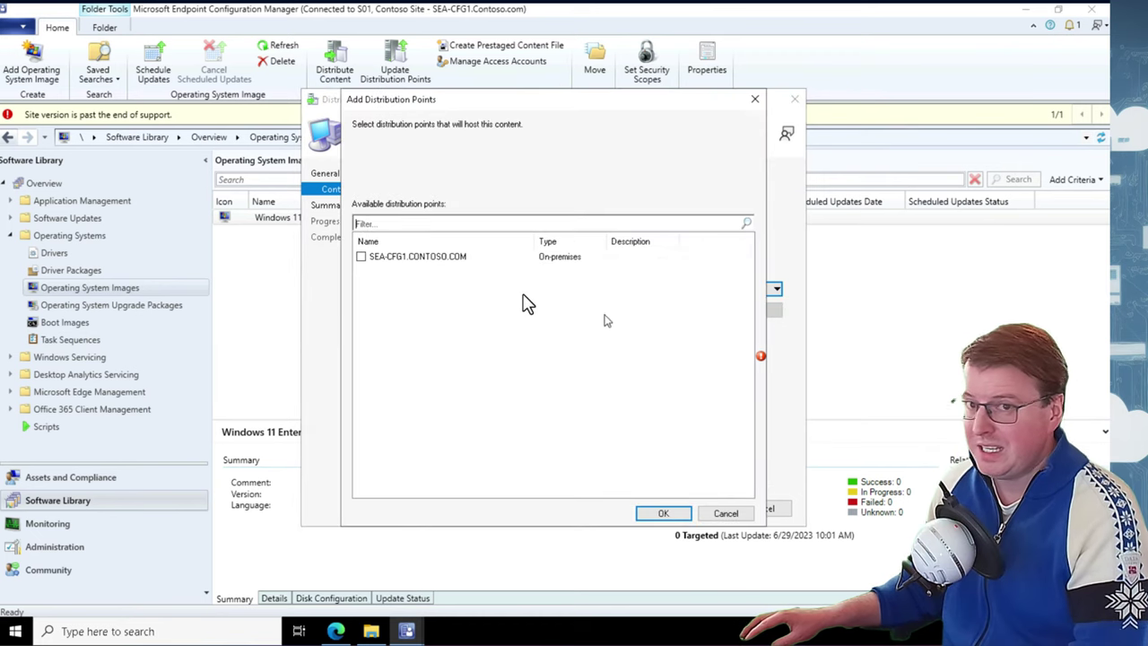
pyautogui.click(360, 257)
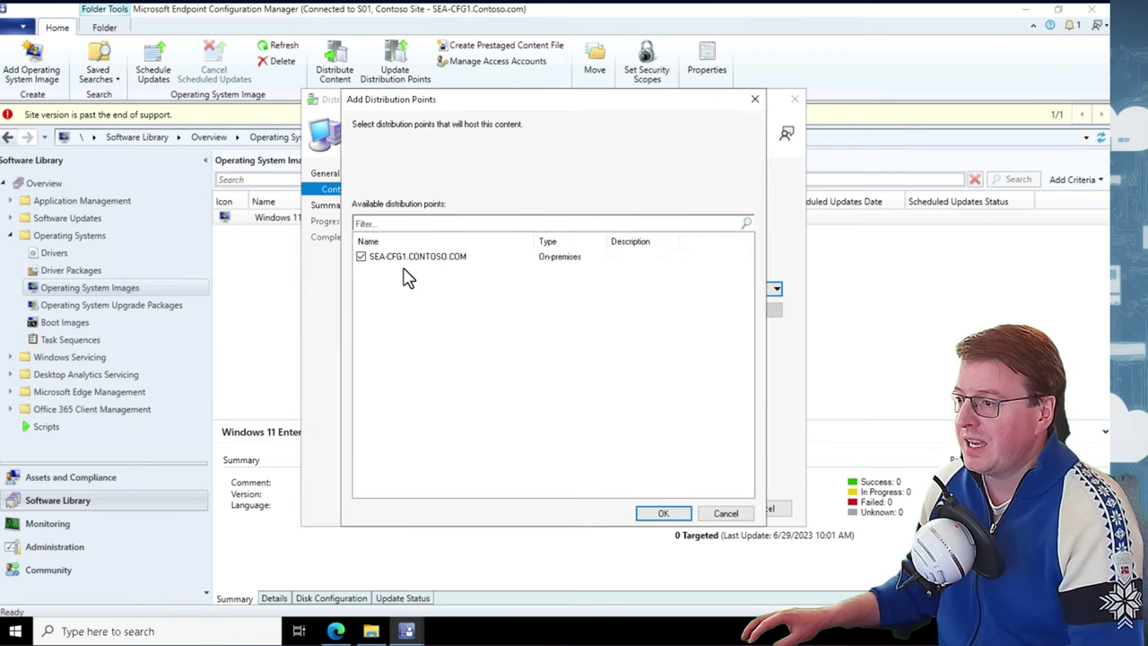
pyautogui.click(665, 513)
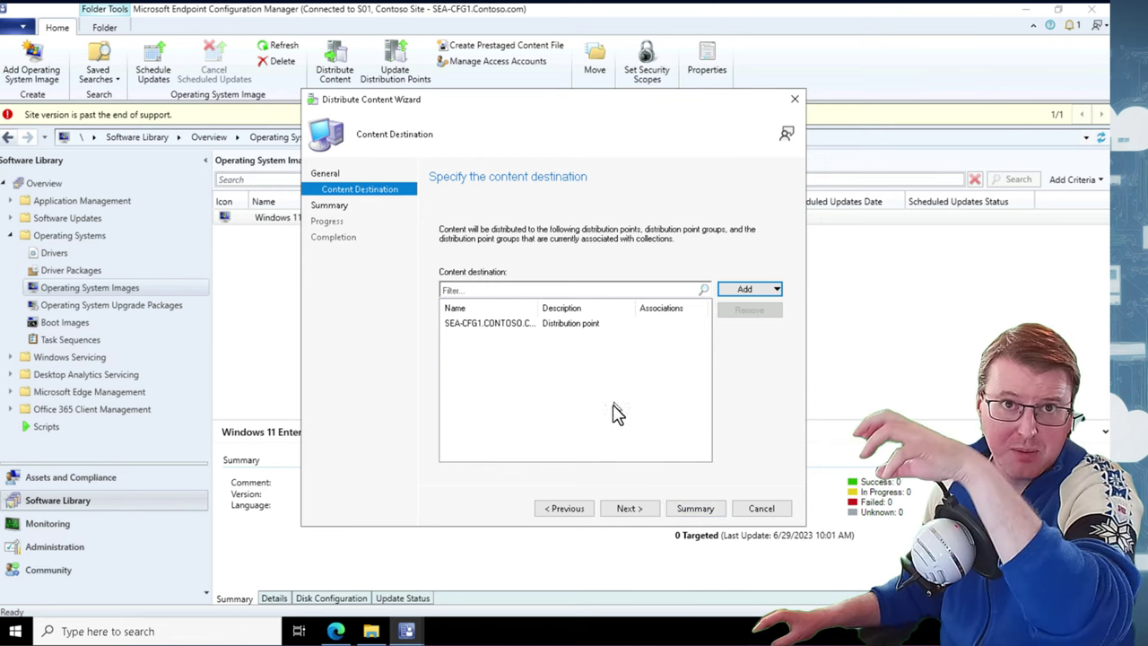
pyautogui.click(647, 513)
pyautogui.click(636, 509)
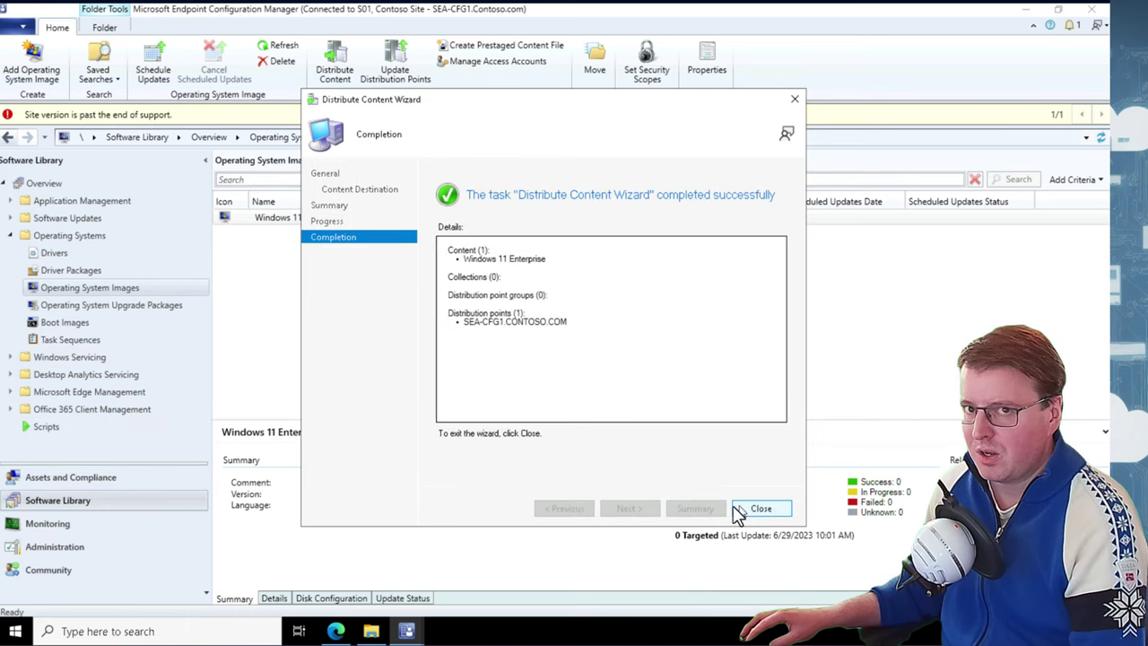
pyautogui.click(757, 509)
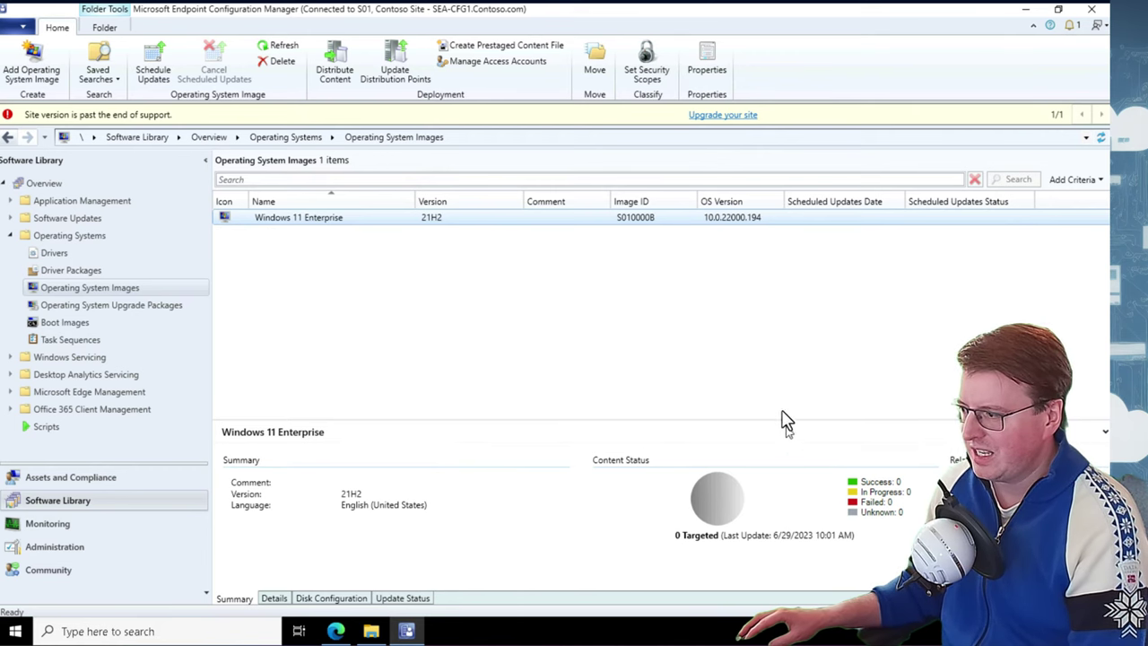
# Enlarge the details pane and refresh to show 1 targeted, 1 in-progress distribution
pyautogui.moveTo(777, 420); pyautogui.dragTo(767, 384)
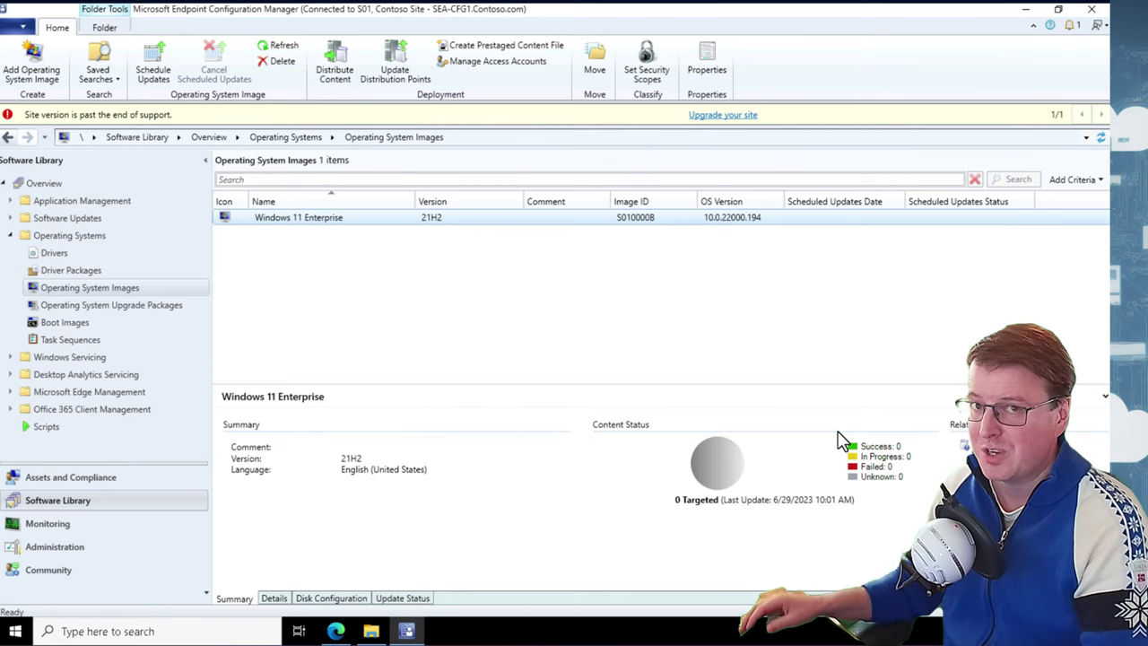
pyautogui.click(277, 45)
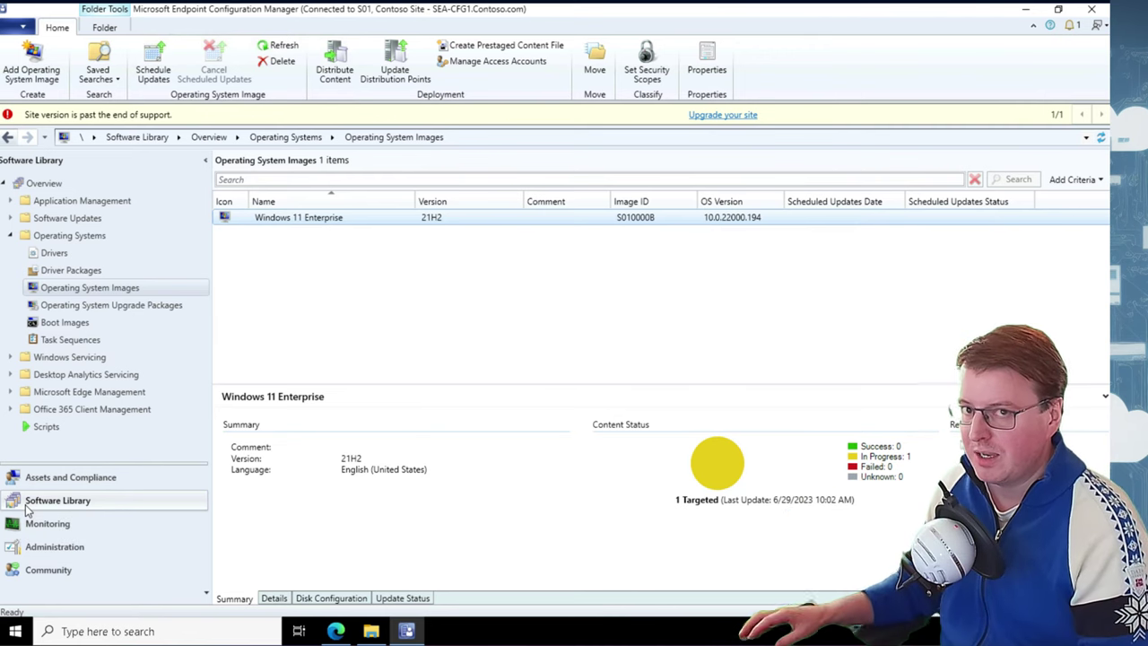
pyautogui.click(75, 504)
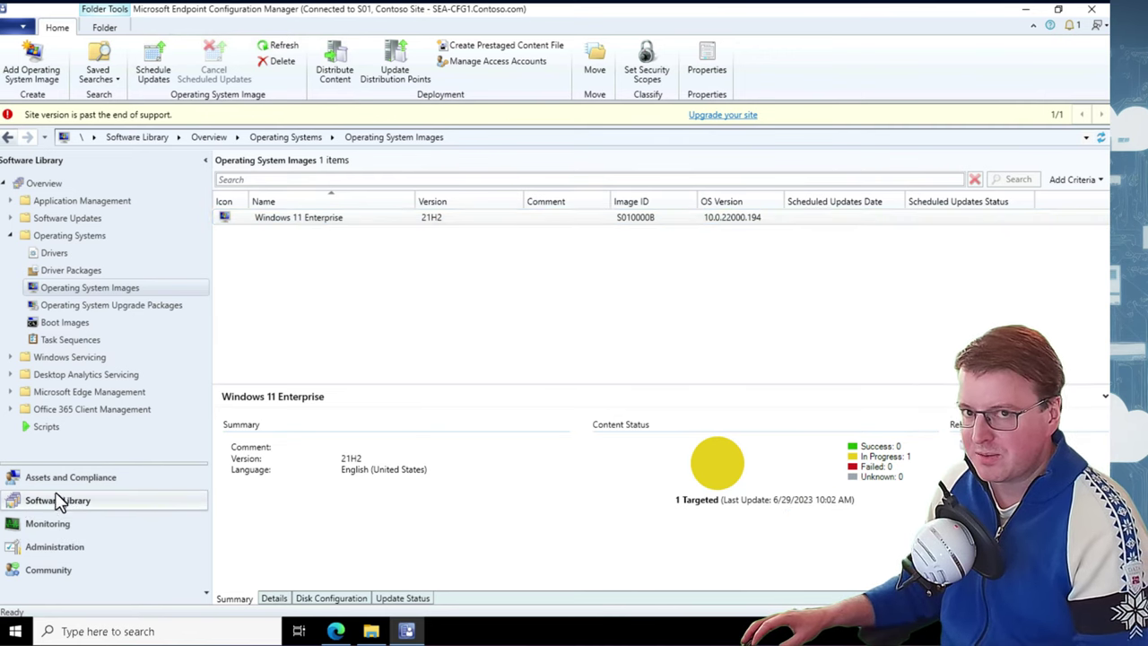
# Show the Boot Images list and inspect Boot image (x86), then Boot image (x64)
pyautogui.click(70, 321)
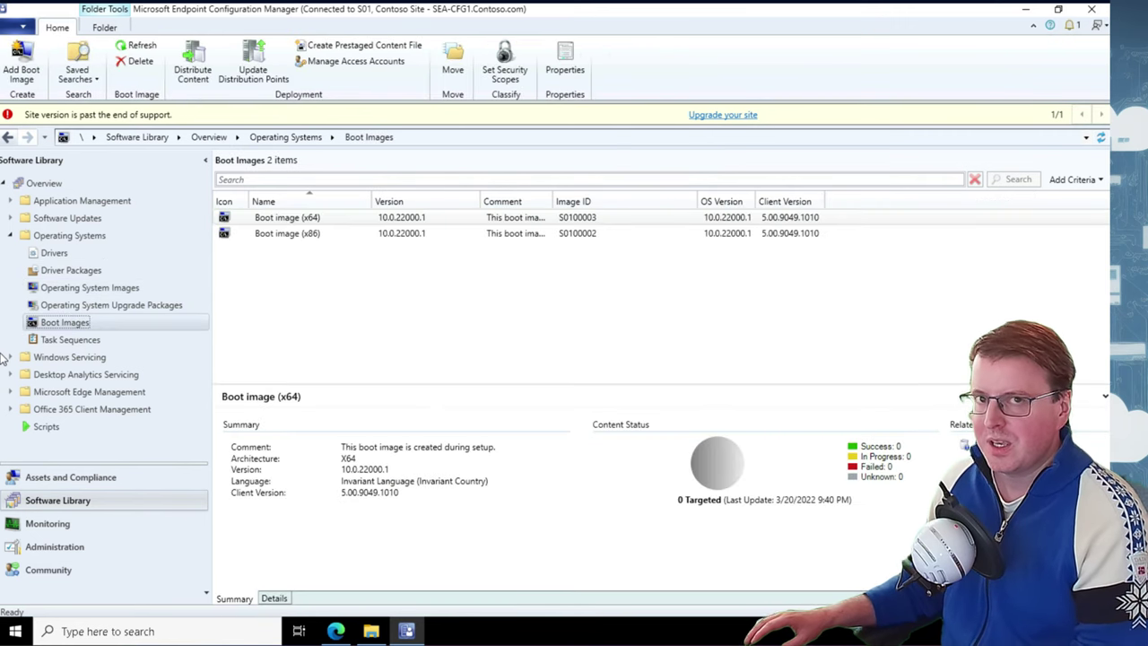
pyautogui.click(314, 237)
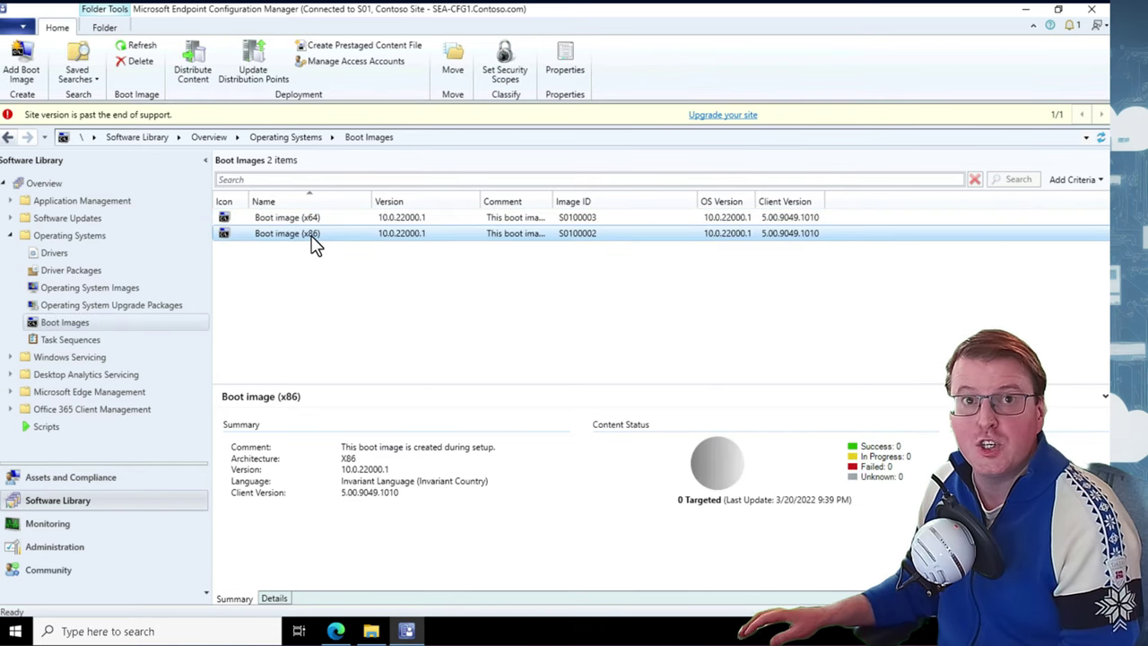
pyautogui.click(307, 223)
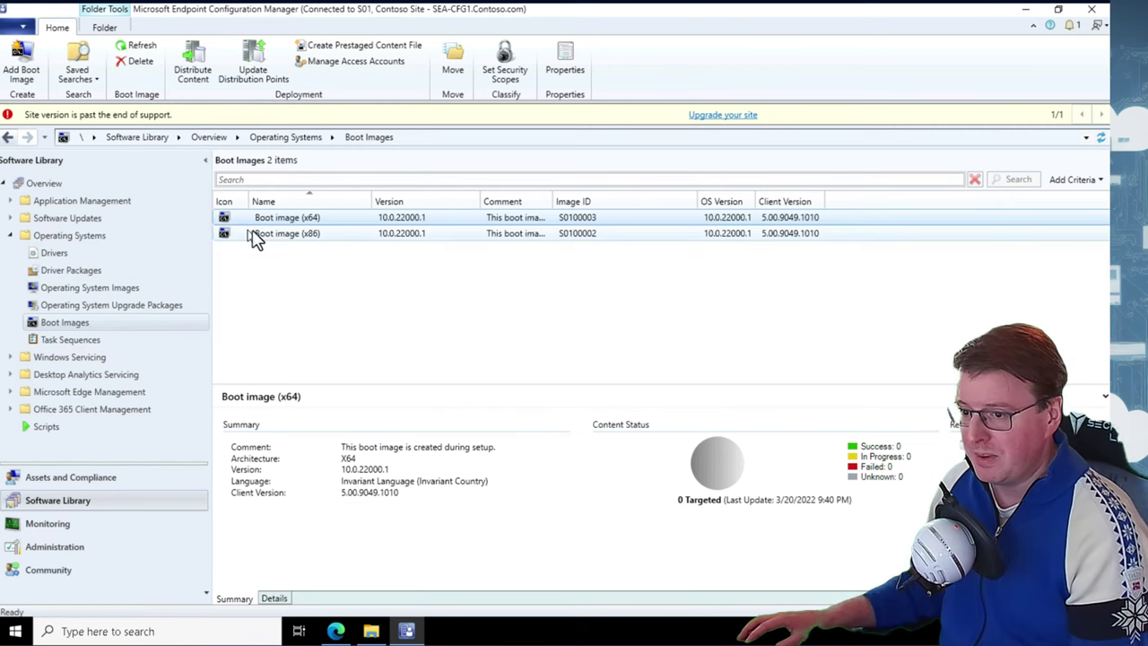
pyautogui.rightClick(326, 224)
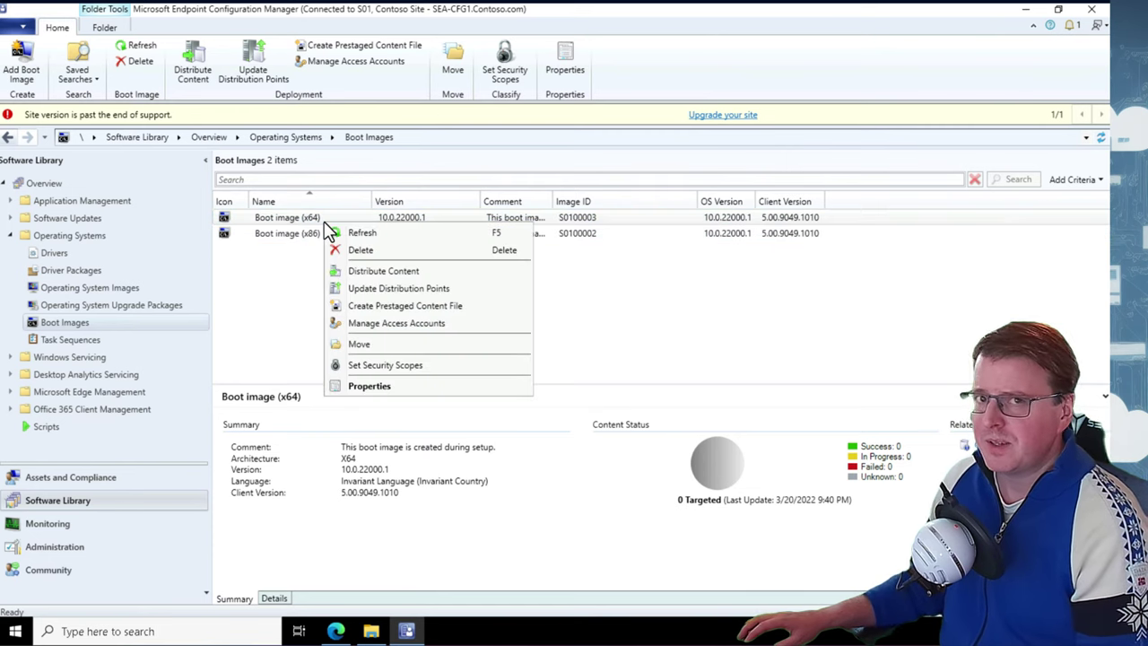
# Enable command support (testing only) on Boot image (x64) and save without updating distribution points
pyautogui.click(383, 387)
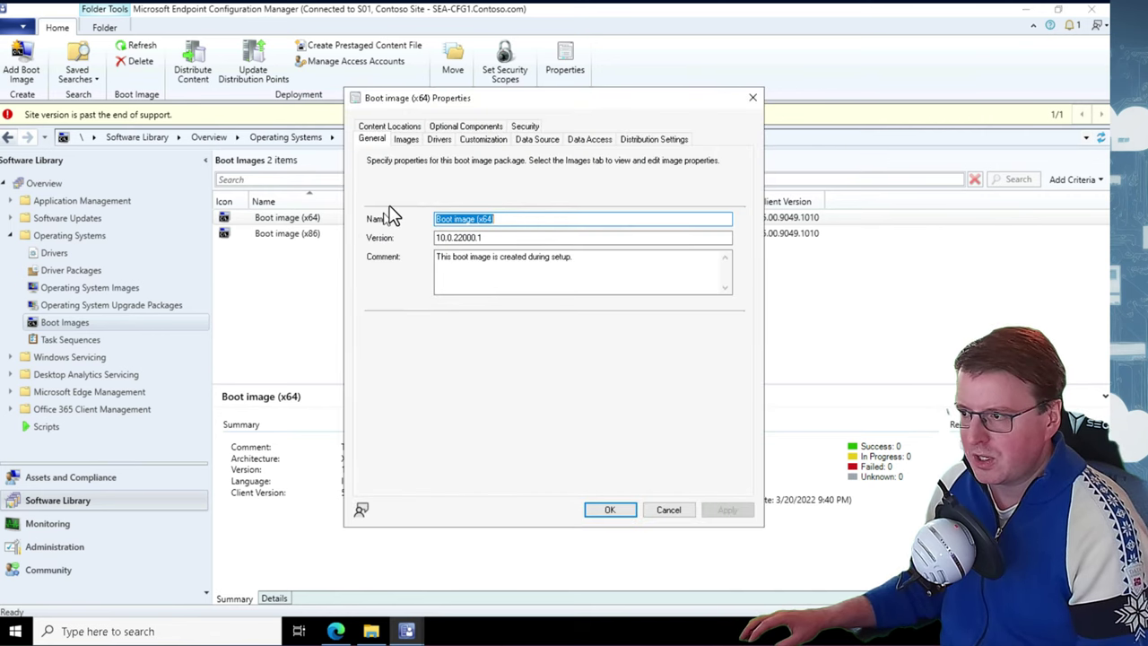
pyautogui.click(484, 141)
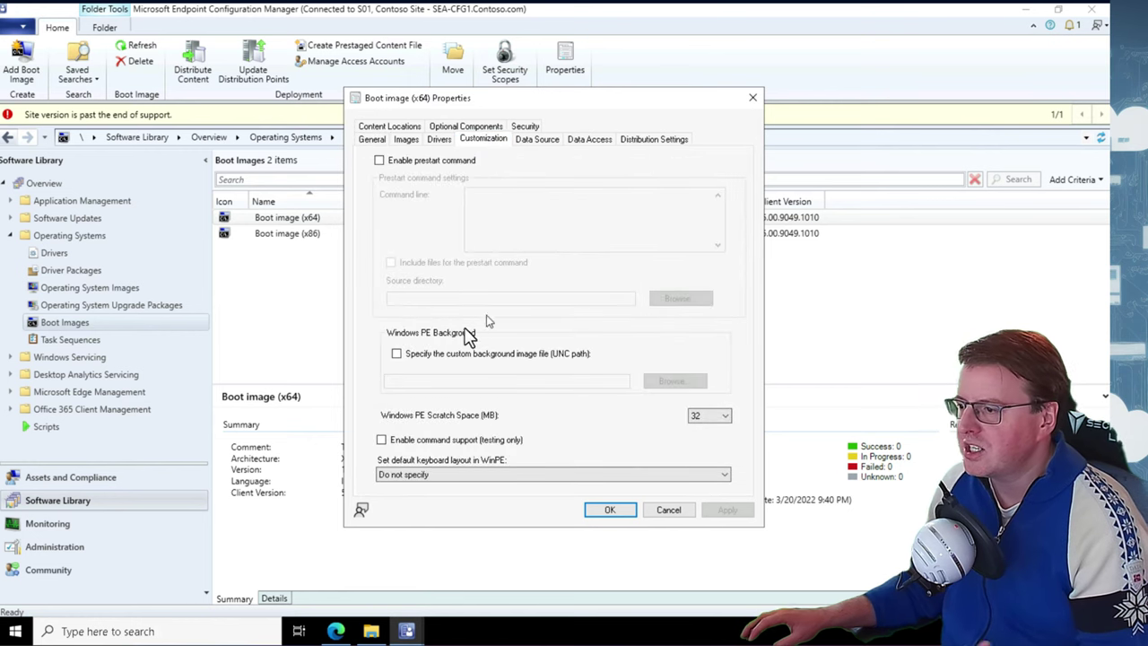
pyautogui.click(423, 440)
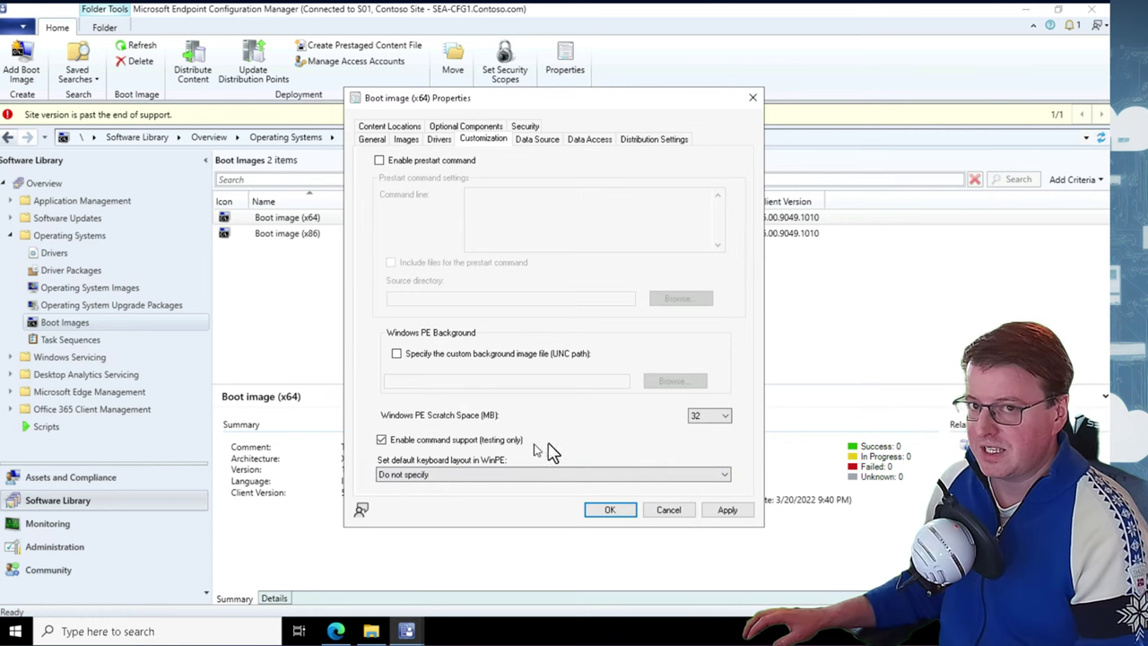
pyautogui.click(618, 509)
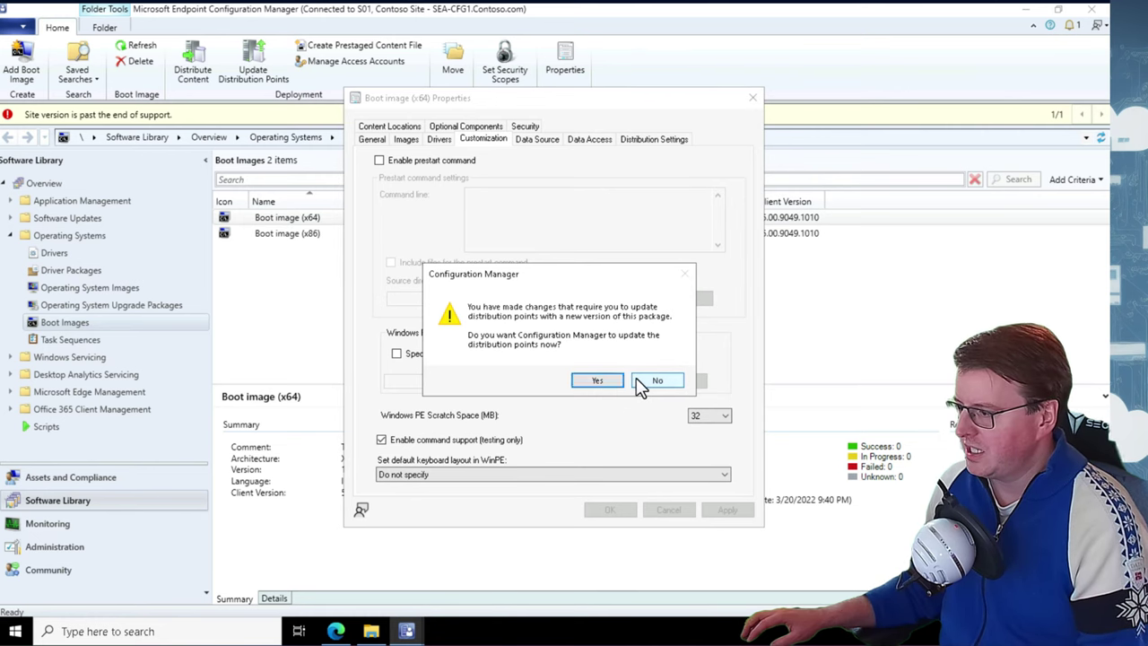
pyautogui.click(641, 383)
pyautogui.click(615, 507)
pyautogui.click(429, 314)
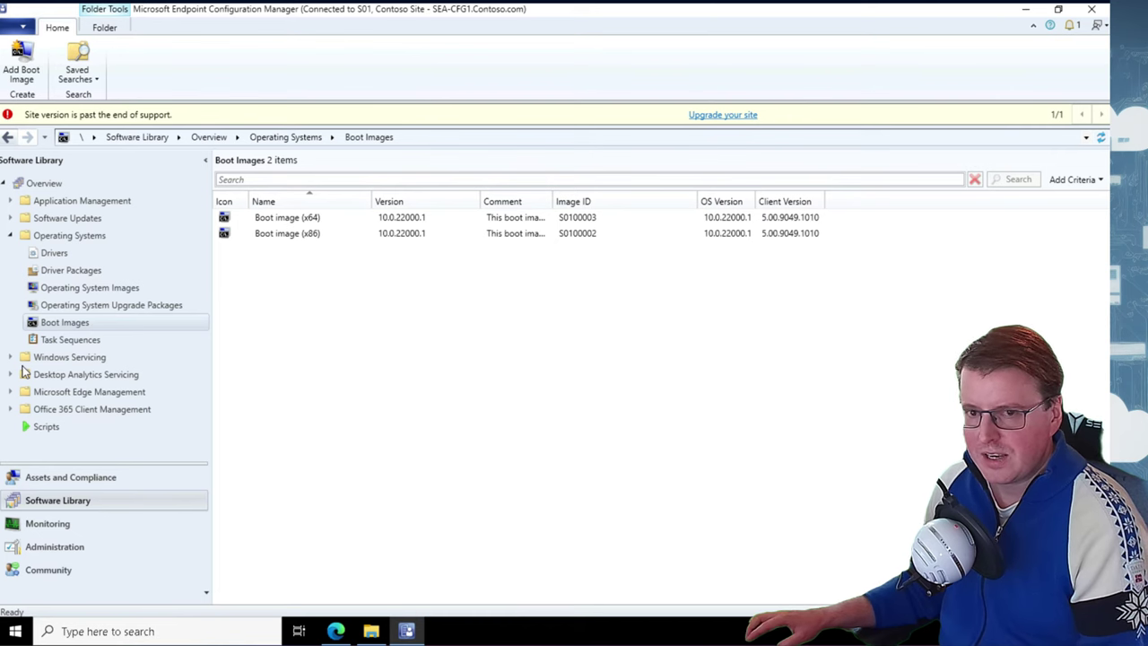
# Distribute Boot image (x64) to SEA-CFG1.CONTOSO.COM, then refresh to show it targeted
pyautogui.click(299, 220)
pyautogui.rightClick(301, 222)
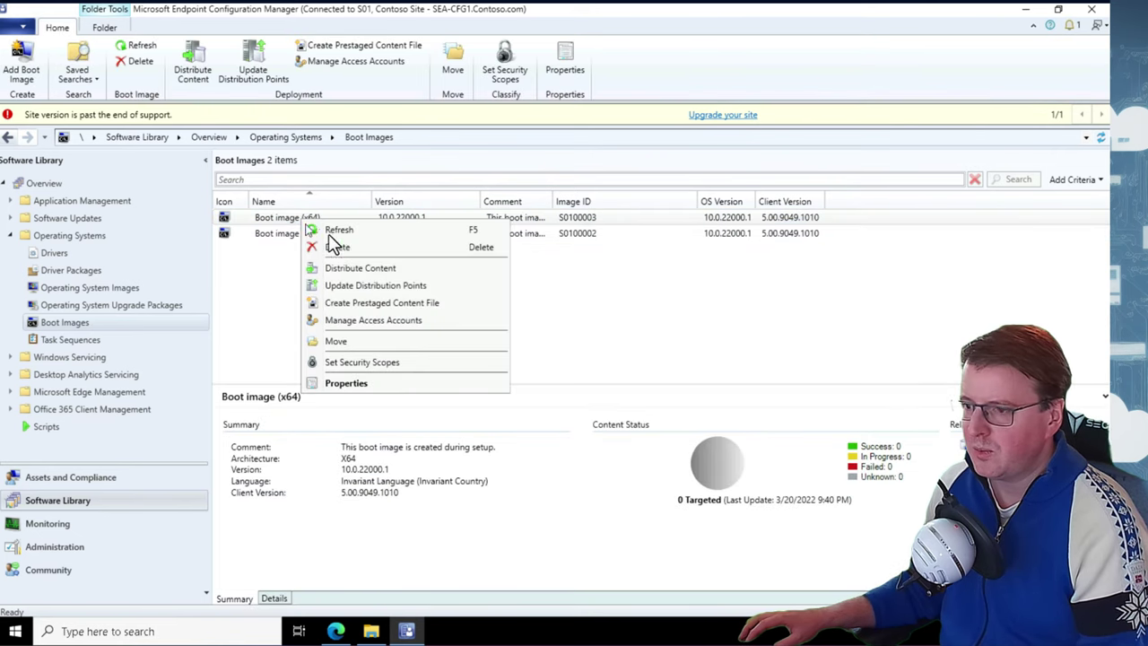
pyautogui.click(363, 269)
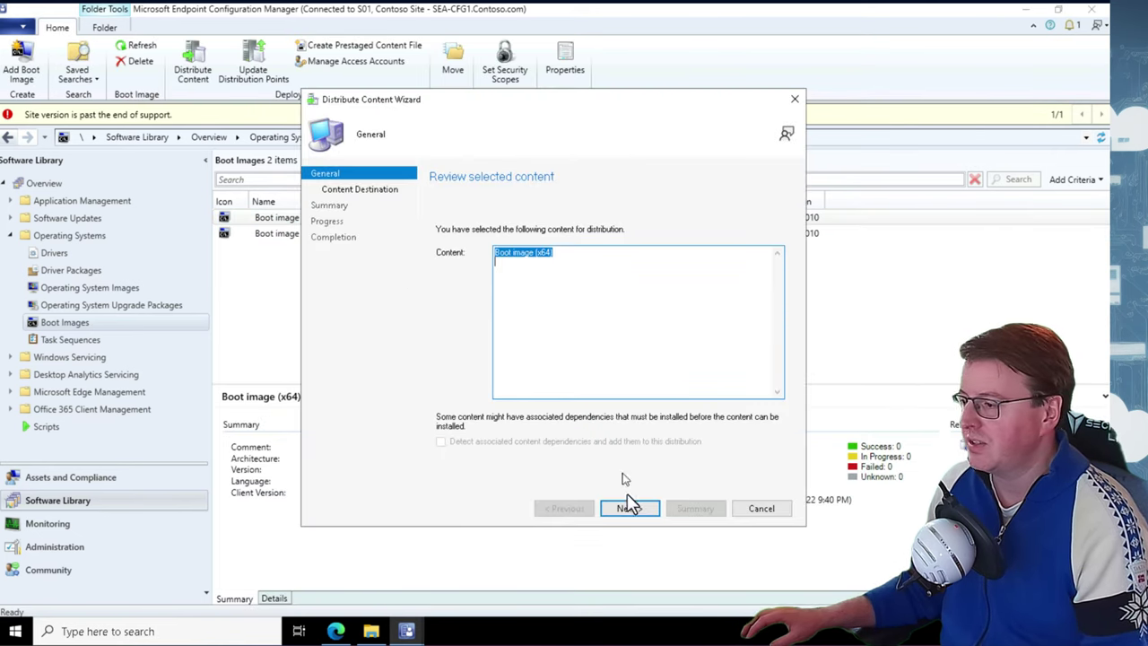
pyautogui.click(630, 509)
pyautogui.click(767, 289)
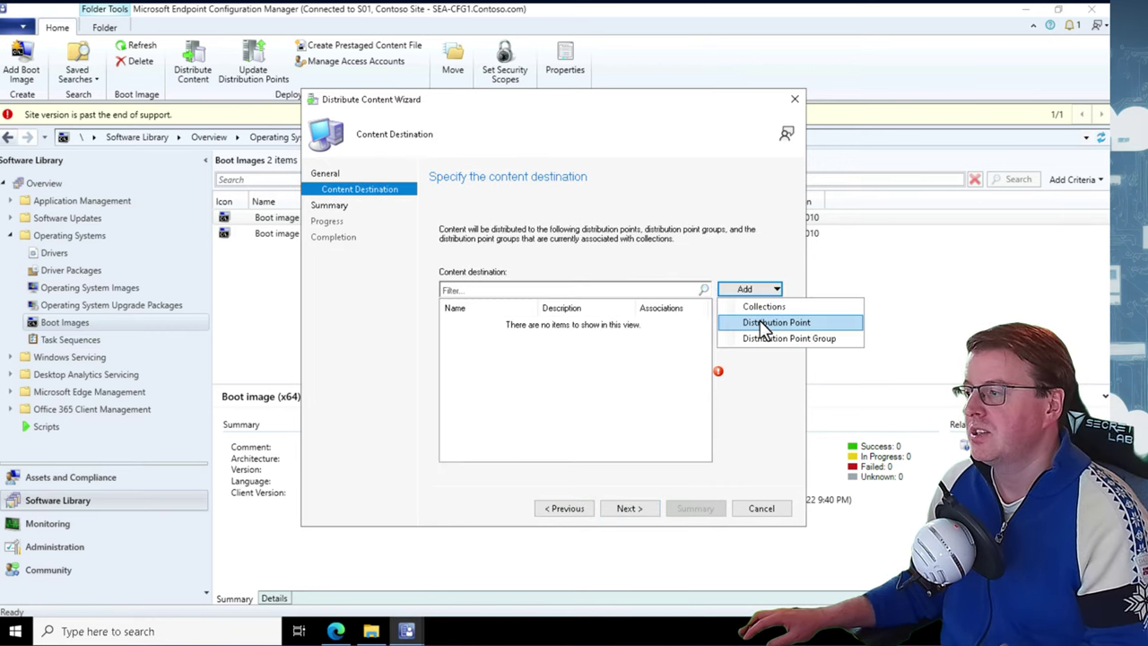
pyautogui.click(763, 323)
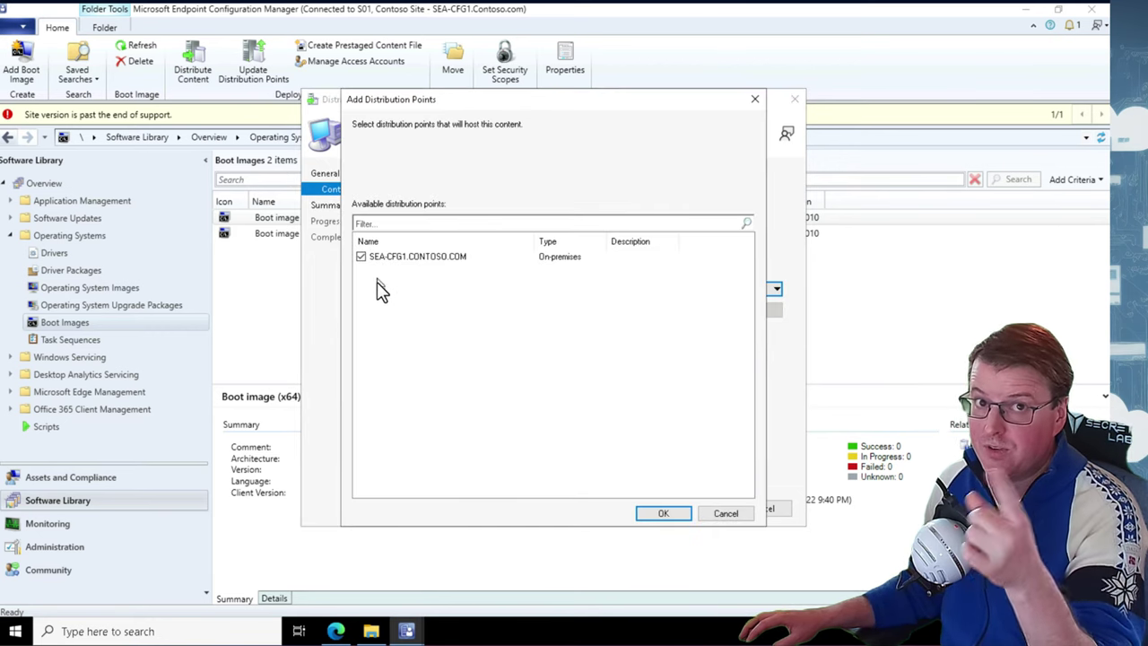
pyautogui.click(664, 511)
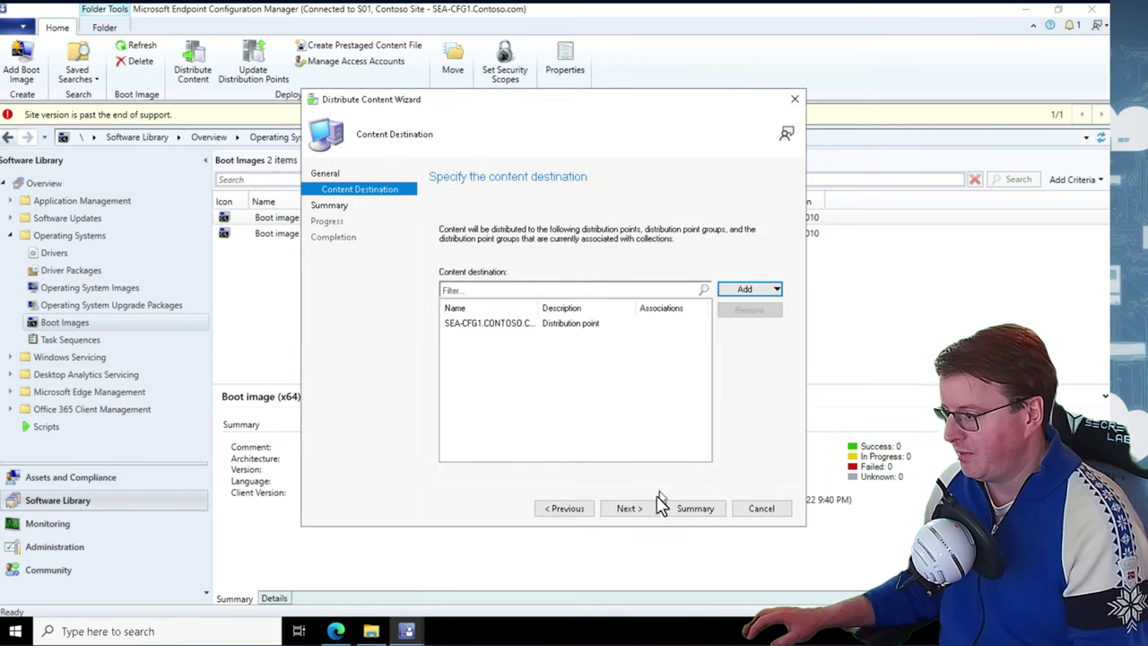
pyautogui.click(643, 509)
pyautogui.click(650, 509)
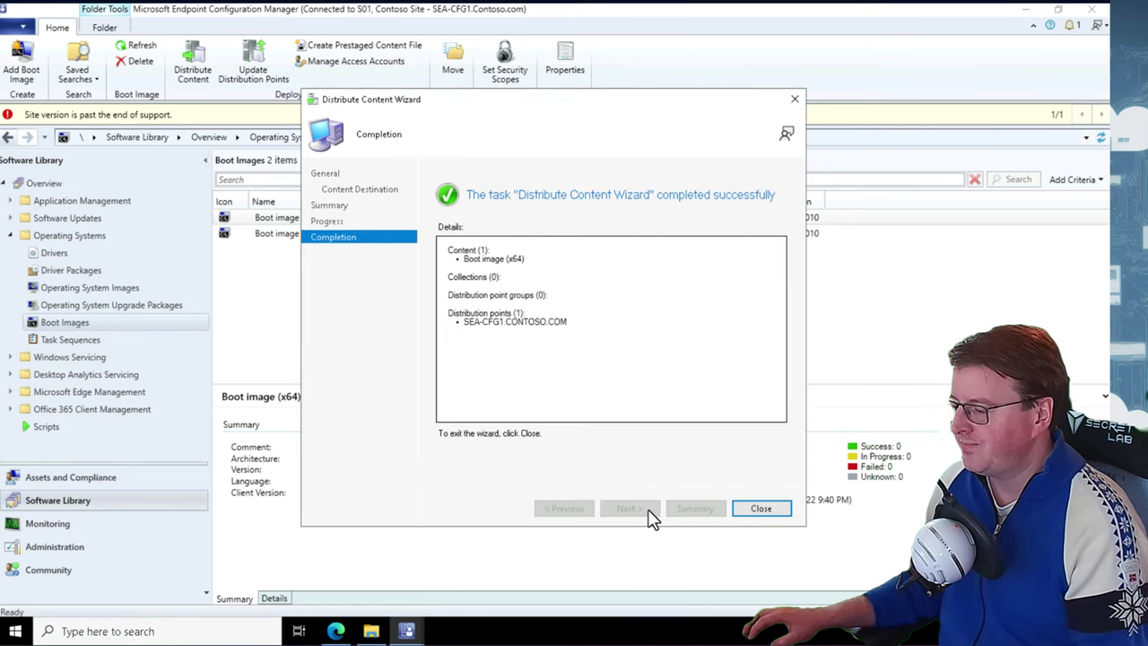
pyautogui.click(759, 509)
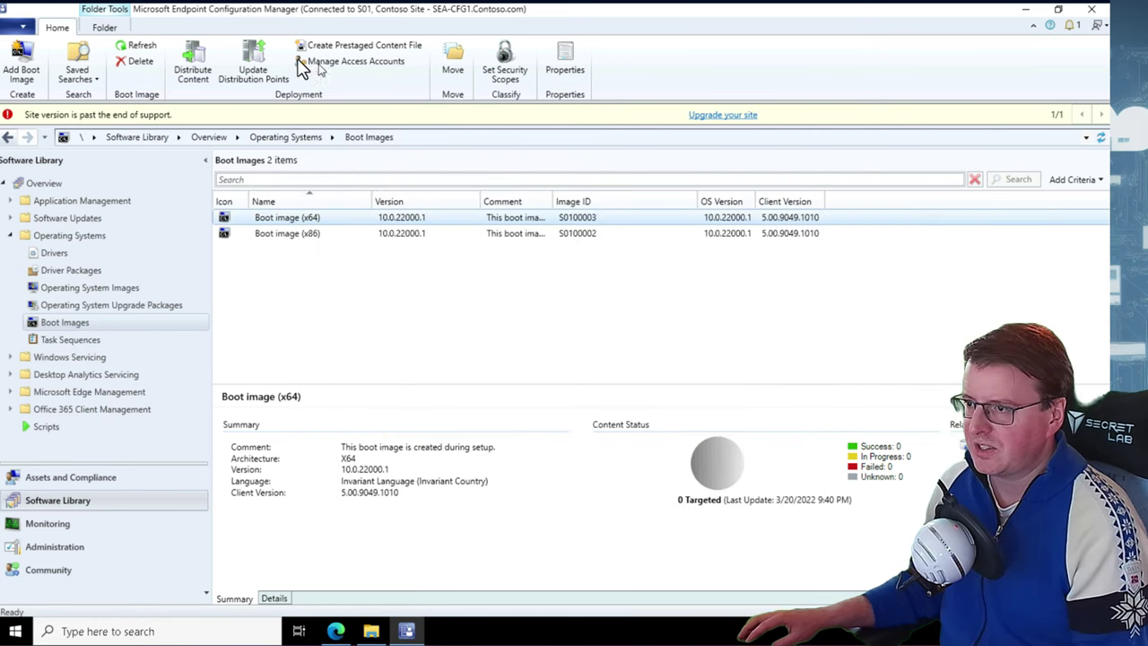
pyautogui.click(136, 45)
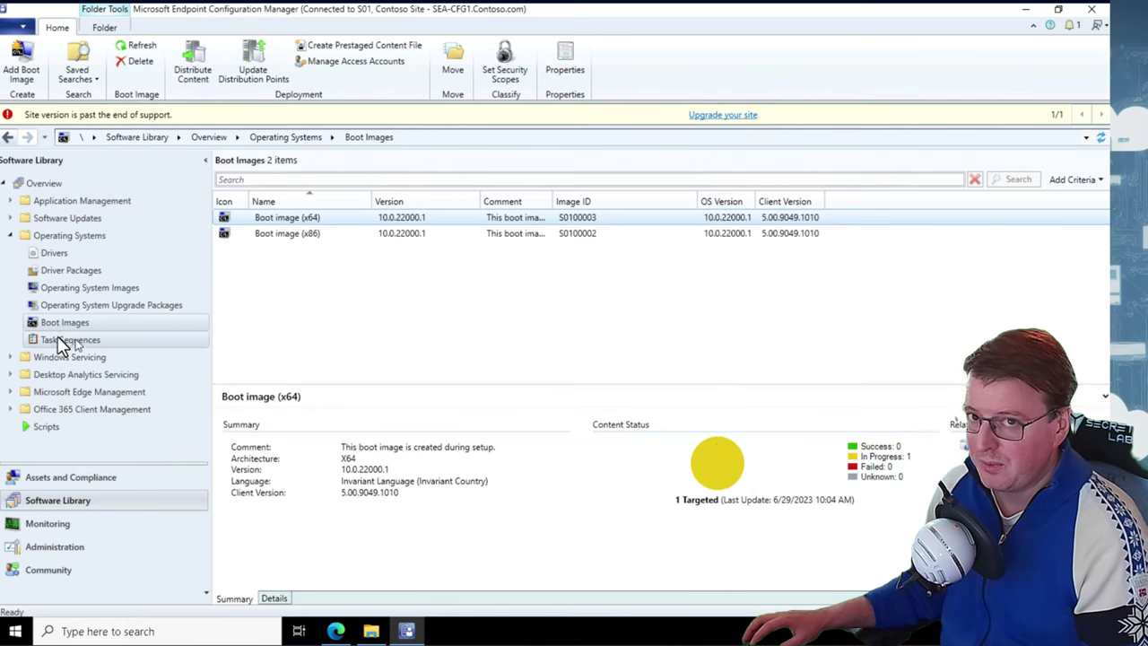
# Refresh the content status of the Windows 11 Enterprise operating system image
pyautogui.click(95, 288)
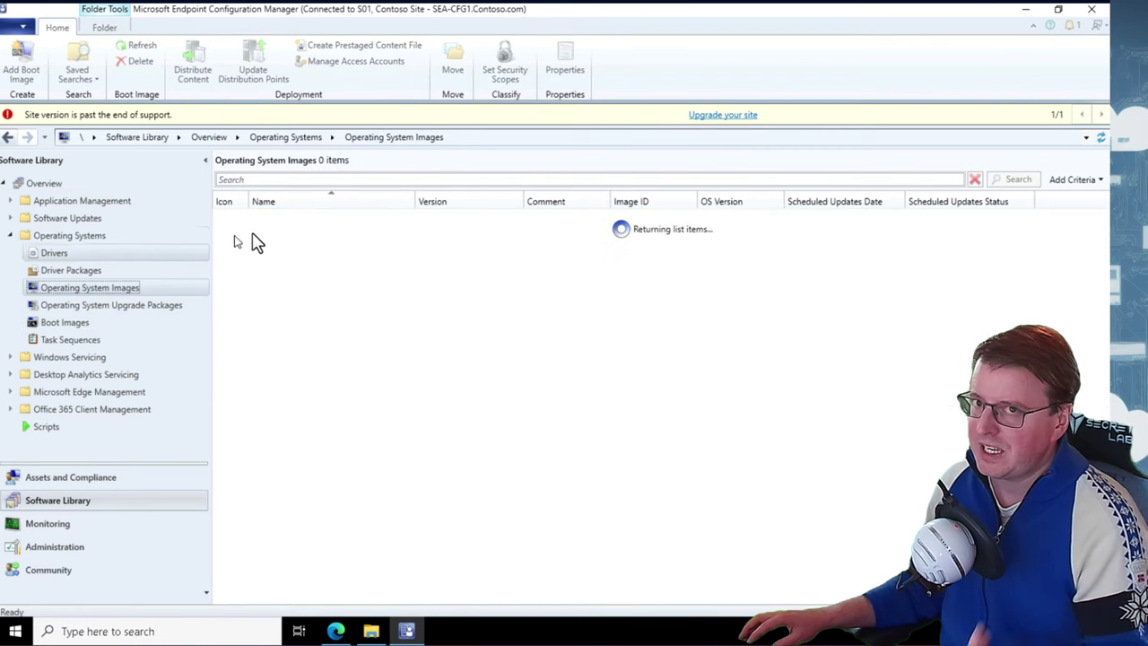
pyautogui.click(278, 219)
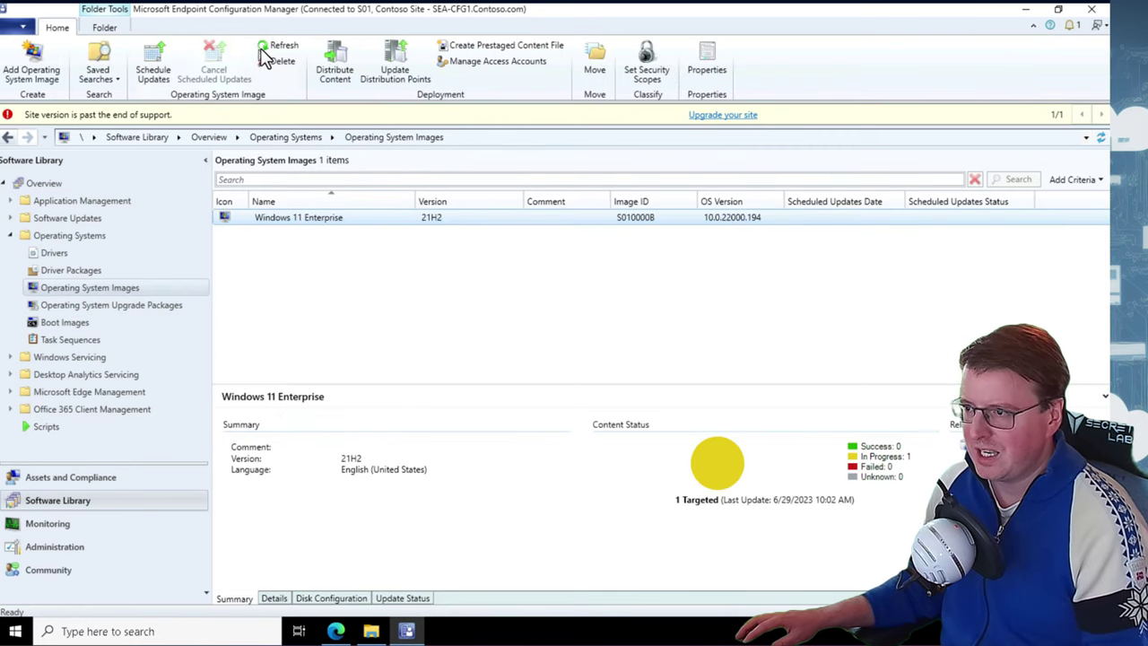
pyautogui.click(269, 49)
pyautogui.click(270, 52)
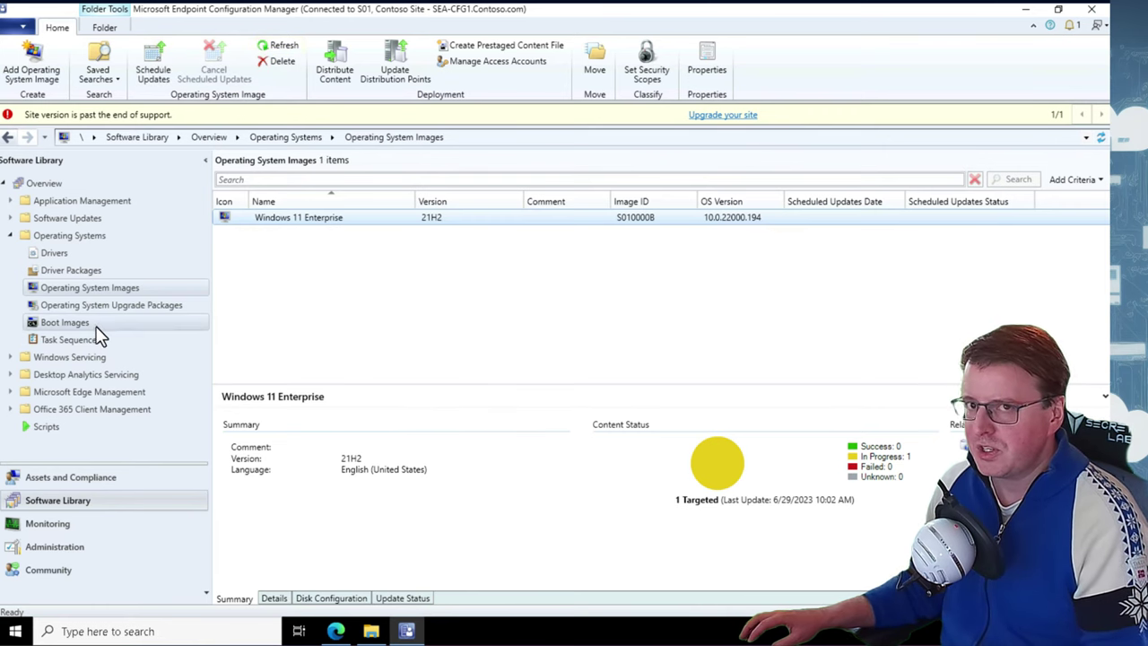
# Begin distributing Boot image (x86) and dismiss the missing distribution point warning
pyautogui.click(139, 324)
pyautogui.click(286, 235)
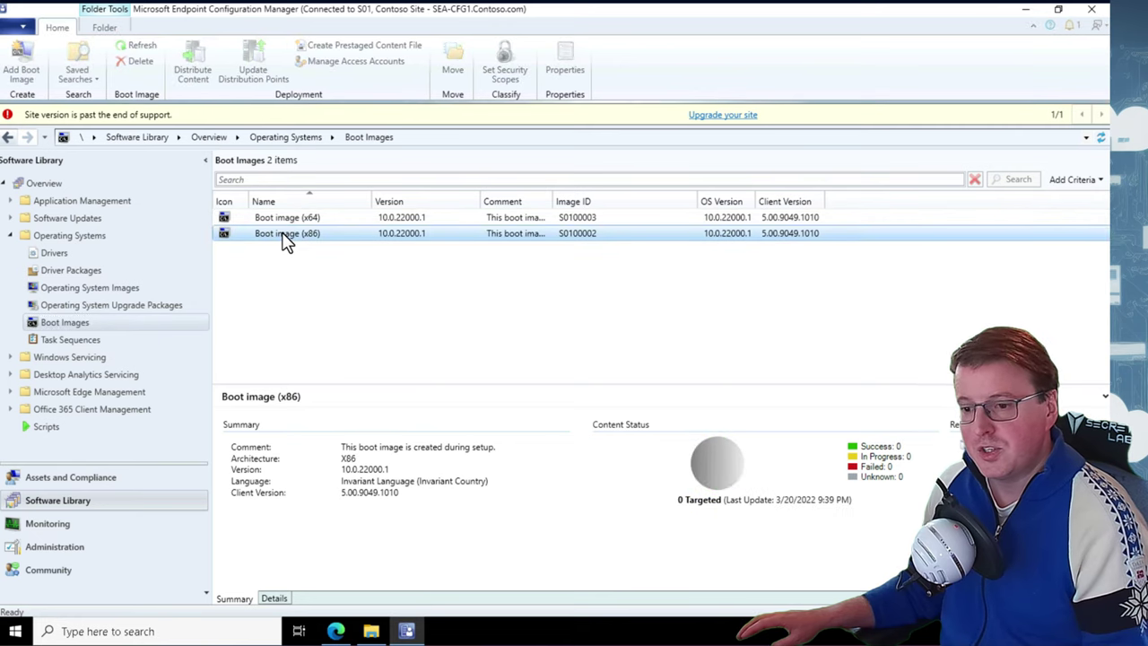
pyautogui.rightClick(285, 236)
pyautogui.click(348, 282)
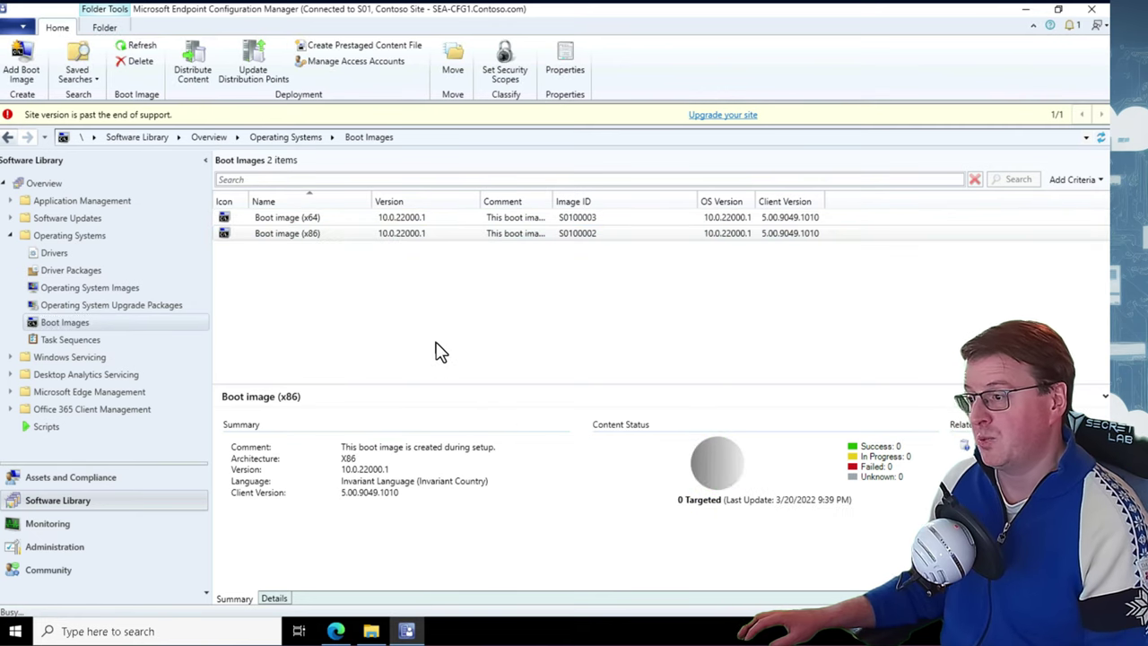
pyautogui.click(628, 509)
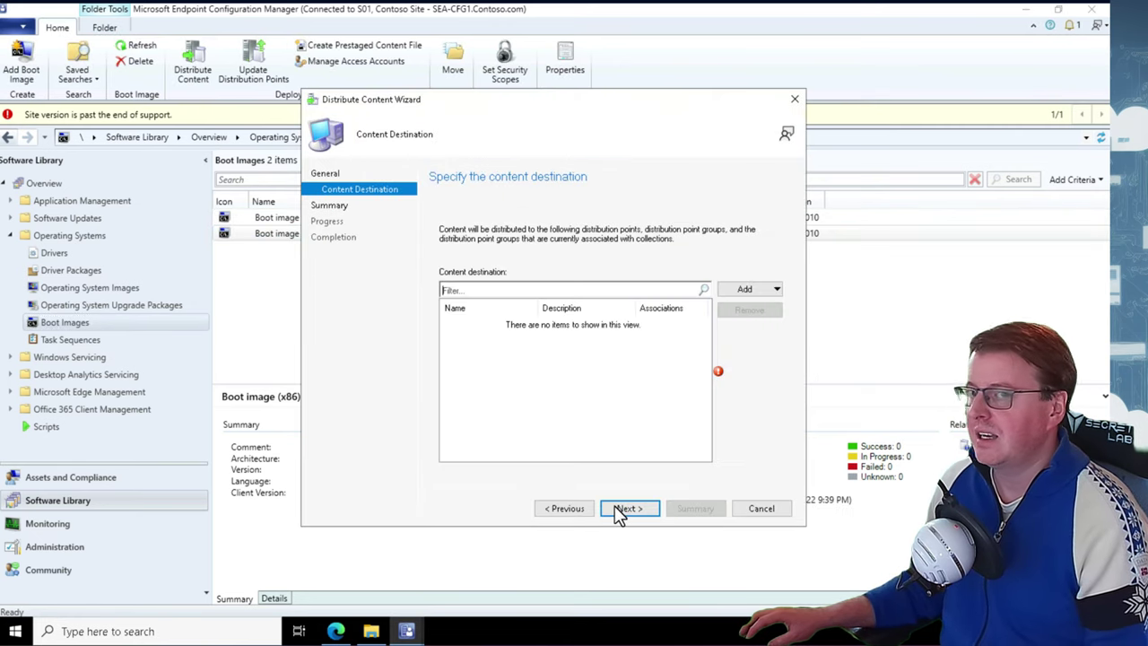
pyautogui.click(619, 509)
pyautogui.click(657, 374)
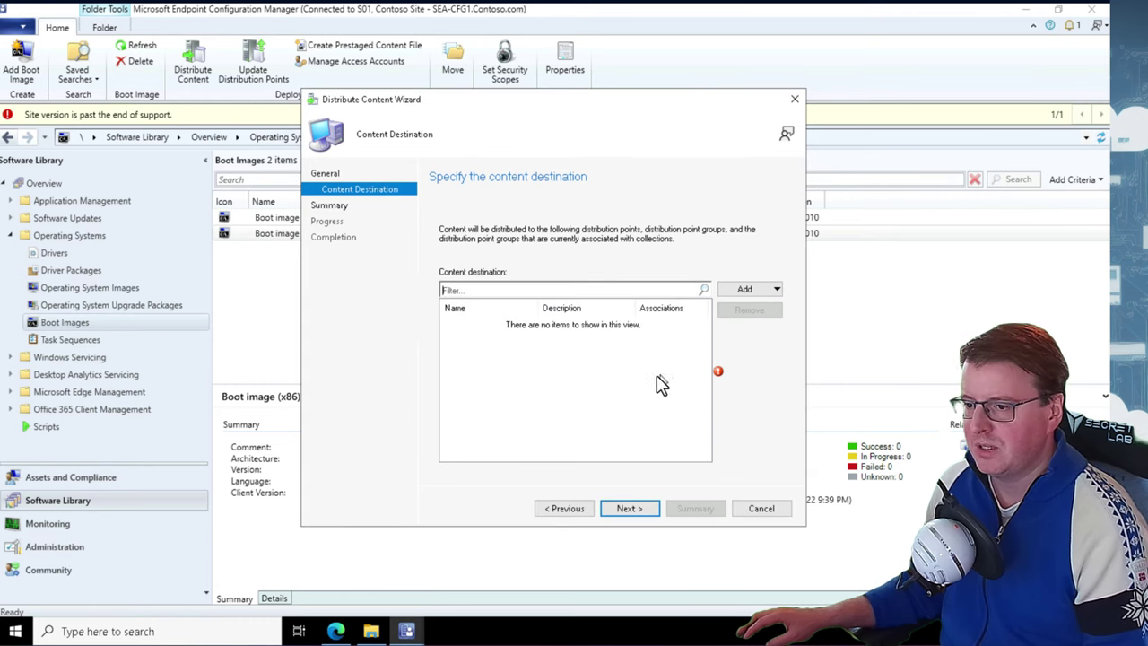
# Add SEA-CFG1.CONTOSO.COM as the distribution point and complete the Boot image (x86) distribution
pyautogui.click(740, 289)
pyautogui.click(757, 321)
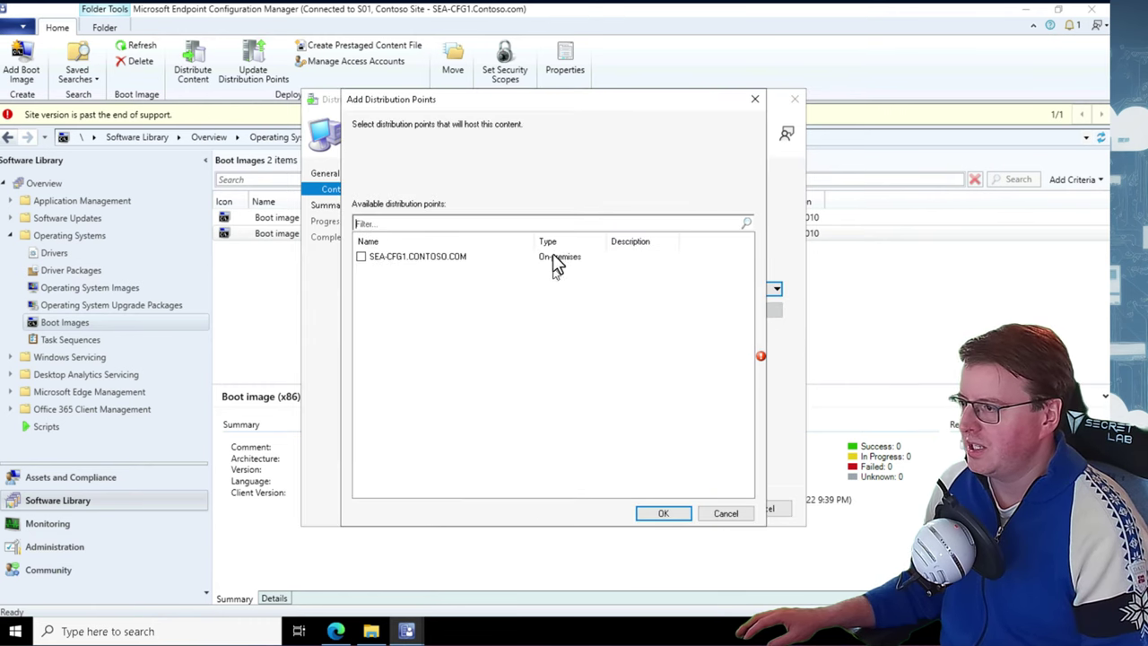
pyautogui.click(440, 260)
pyautogui.click(361, 257)
pyautogui.click(664, 512)
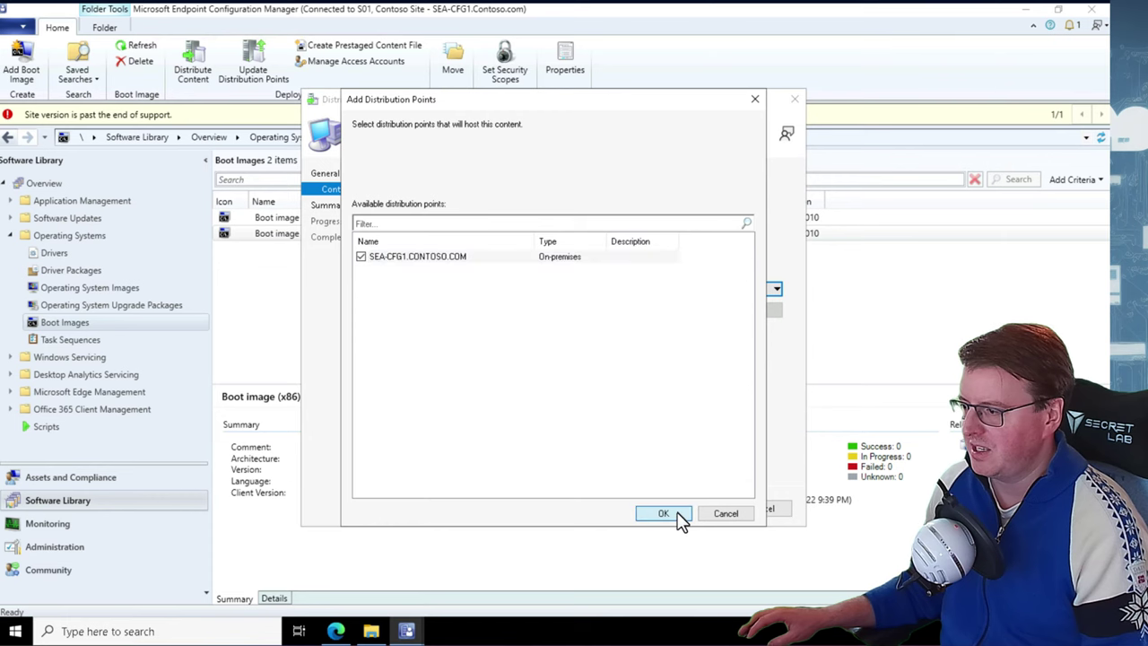
pyautogui.click(682, 510)
pyautogui.click(653, 515)
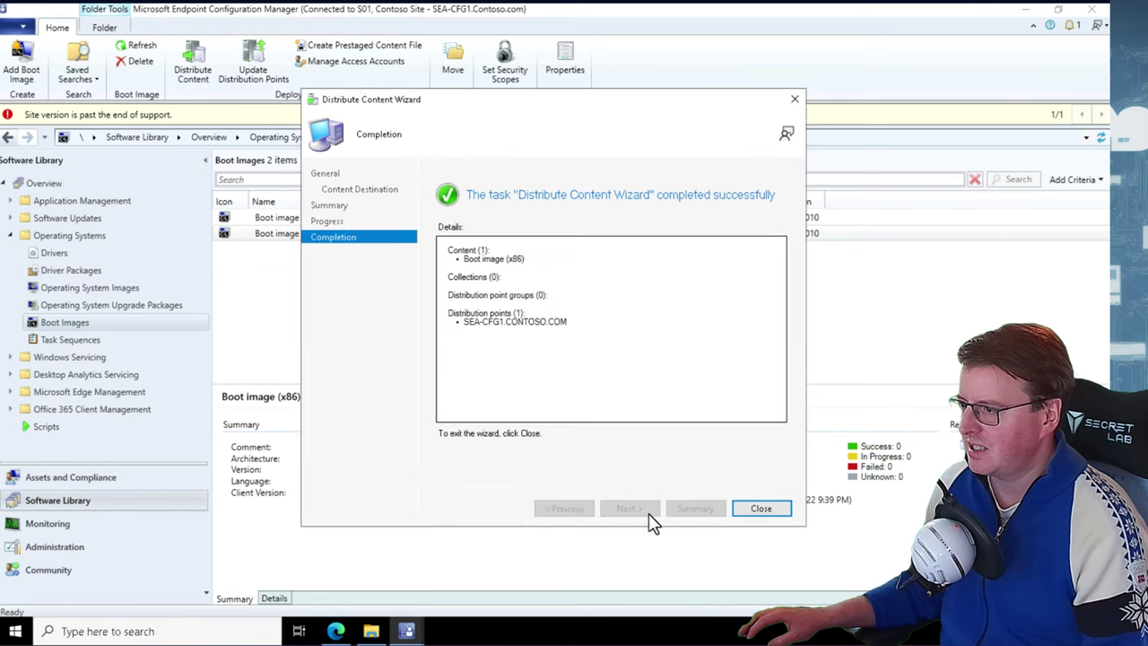
pyautogui.click(758, 508)
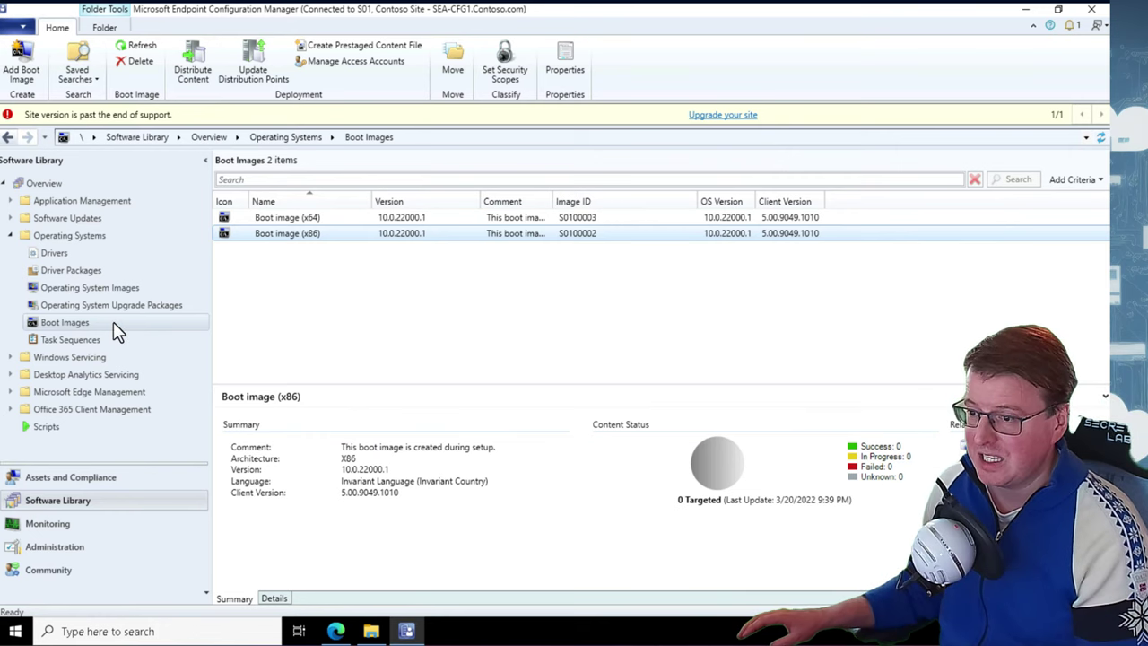
# Show the empty Task Sequences node under Operating Systems in the Software Library
pyautogui.click(96, 341)
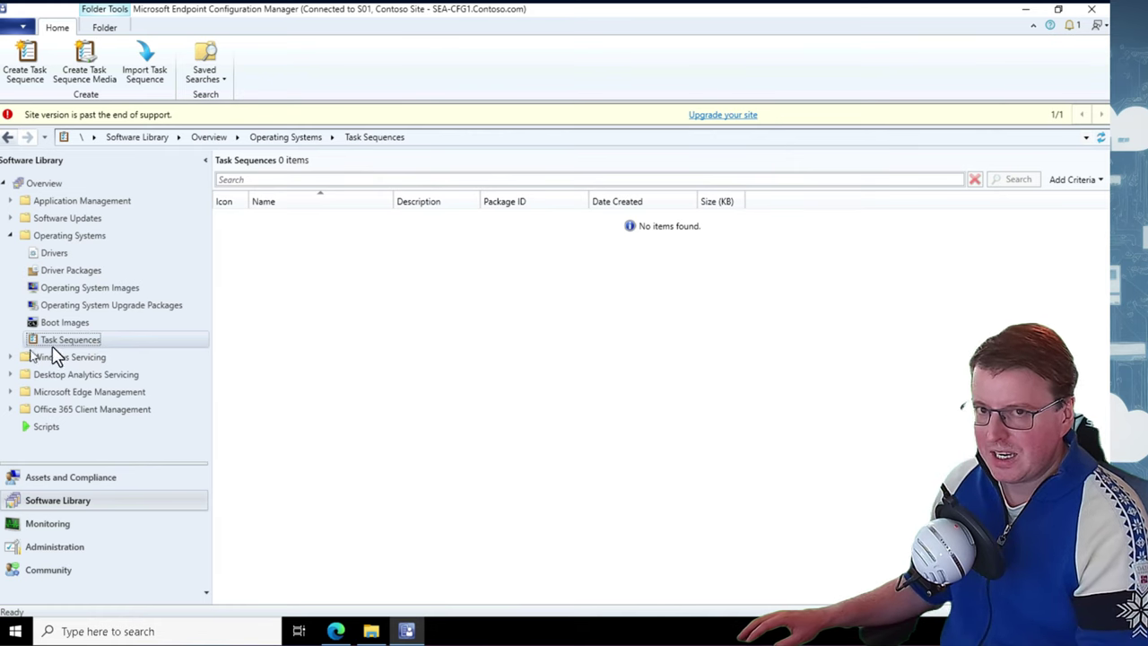
# Create a new 'Install an existing image package' task sequence named 'Deploy Windows 11'
pyautogui.rightClick(71, 340)
pyautogui.click(169, 349)
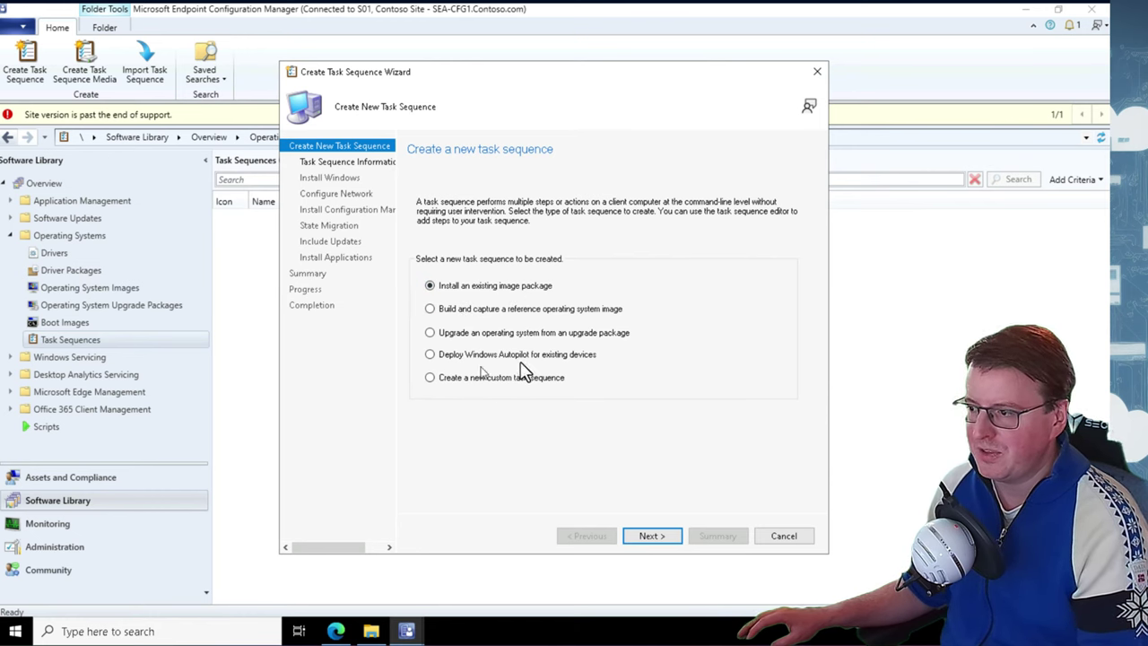
pyautogui.click(654, 541)
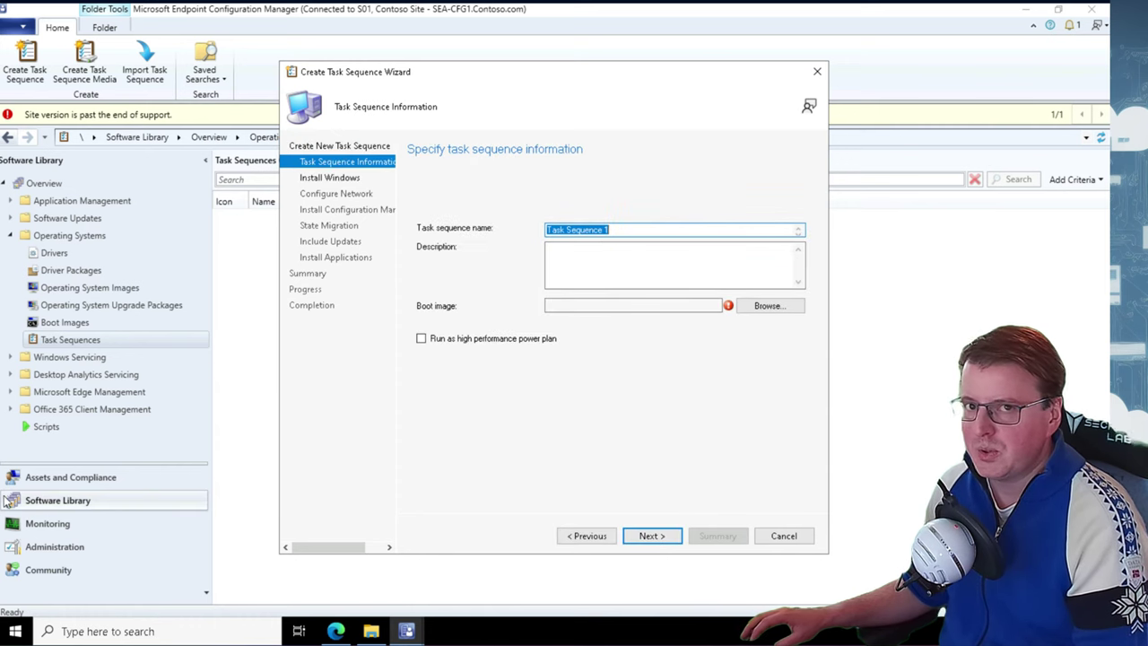
pyautogui.write('Deploy Windows 11 Enterprise')
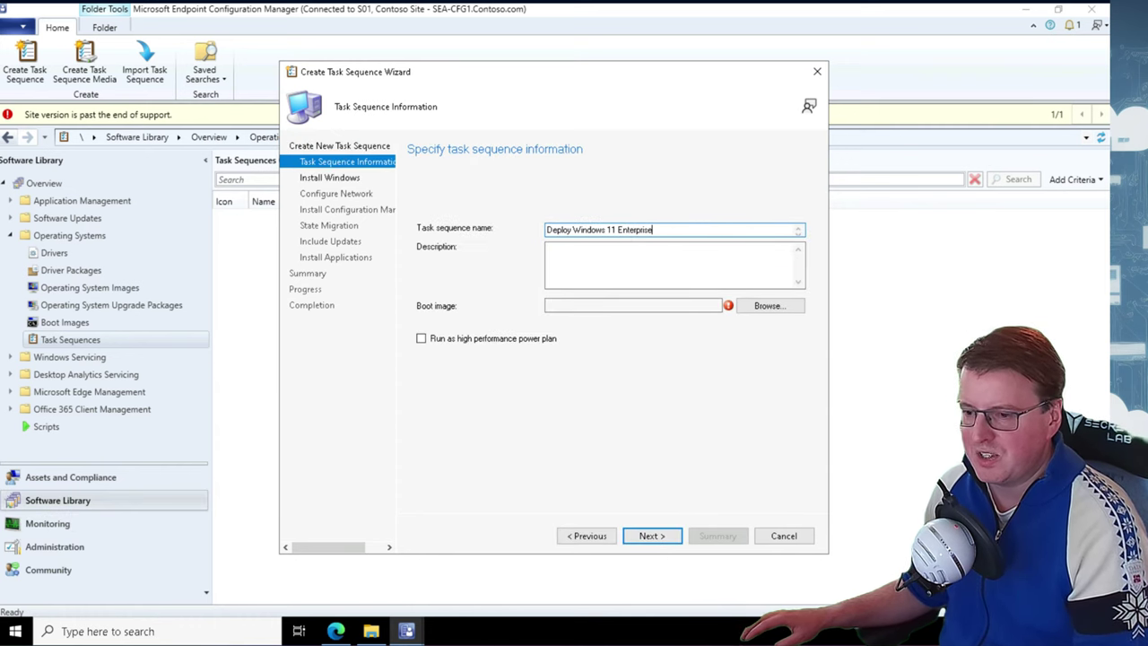
# Use Boot image (x64) and run the sequence on the high performance power plan
pyautogui.click(767, 306)
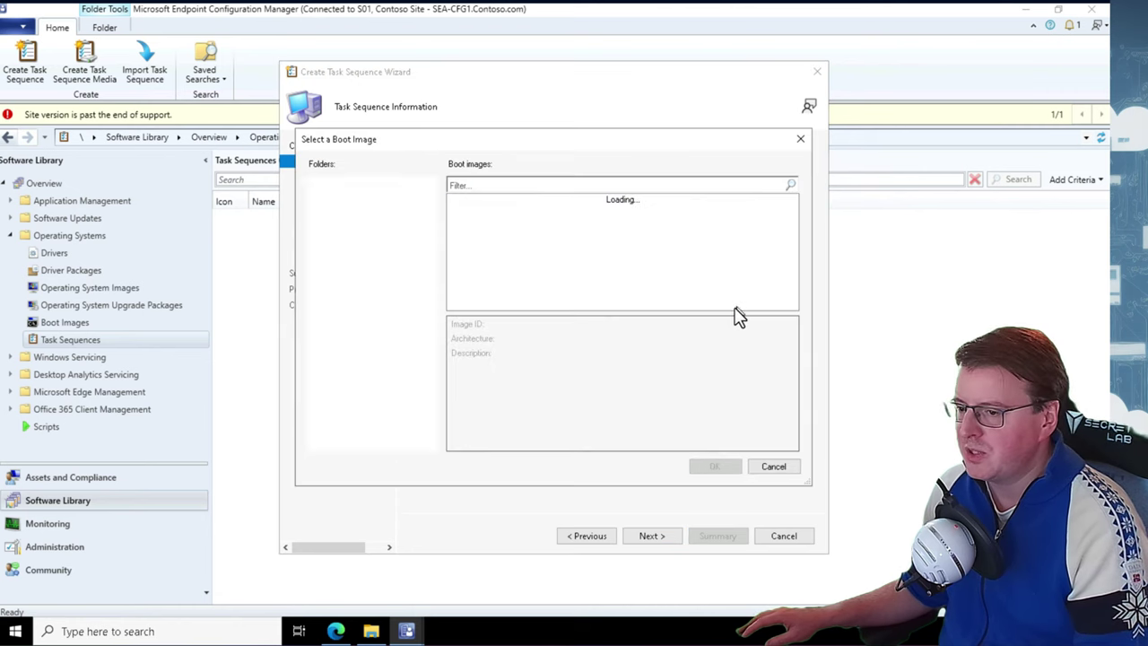
pyautogui.click(499, 202)
pyautogui.click(715, 468)
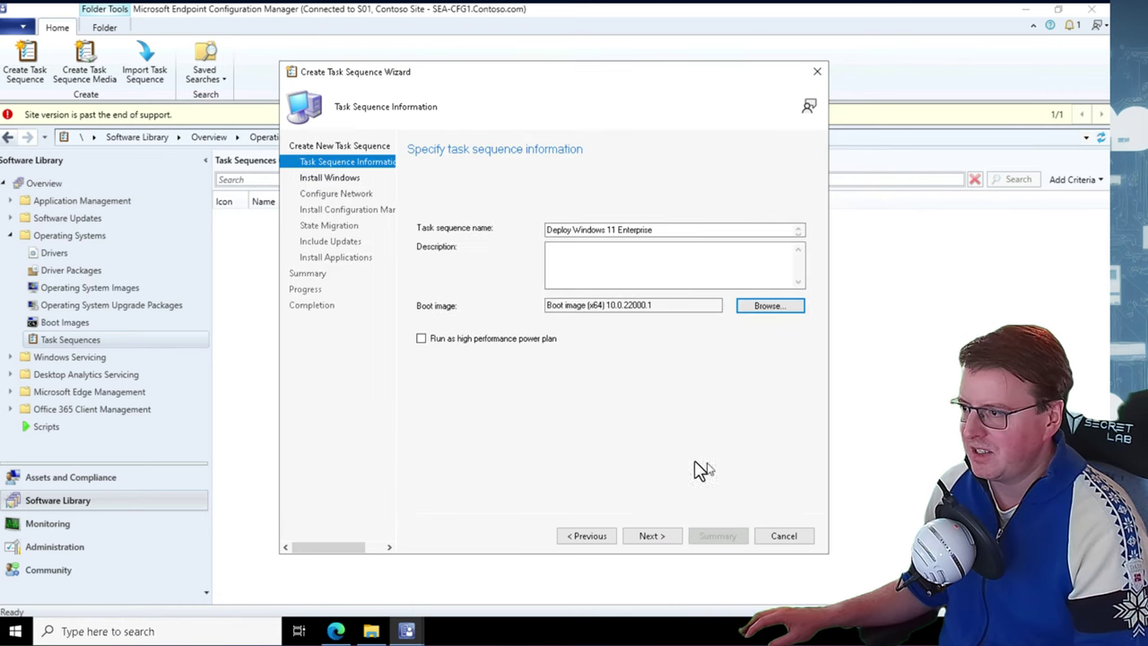
pyautogui.click(422, 345)
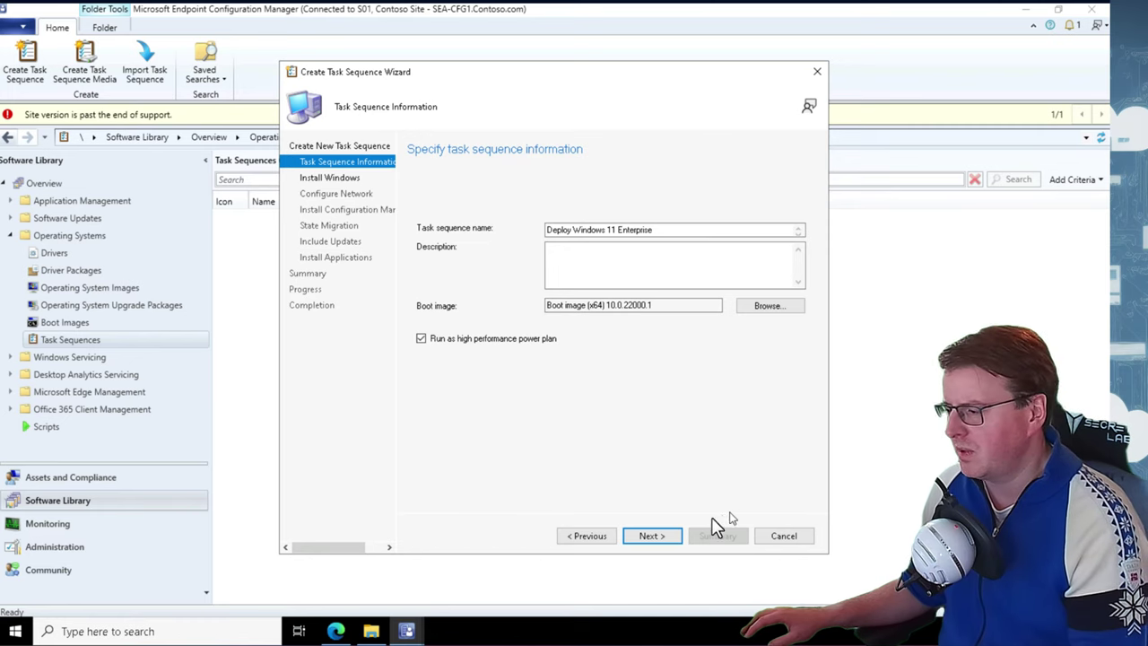
pyautogui.click(664, 536)
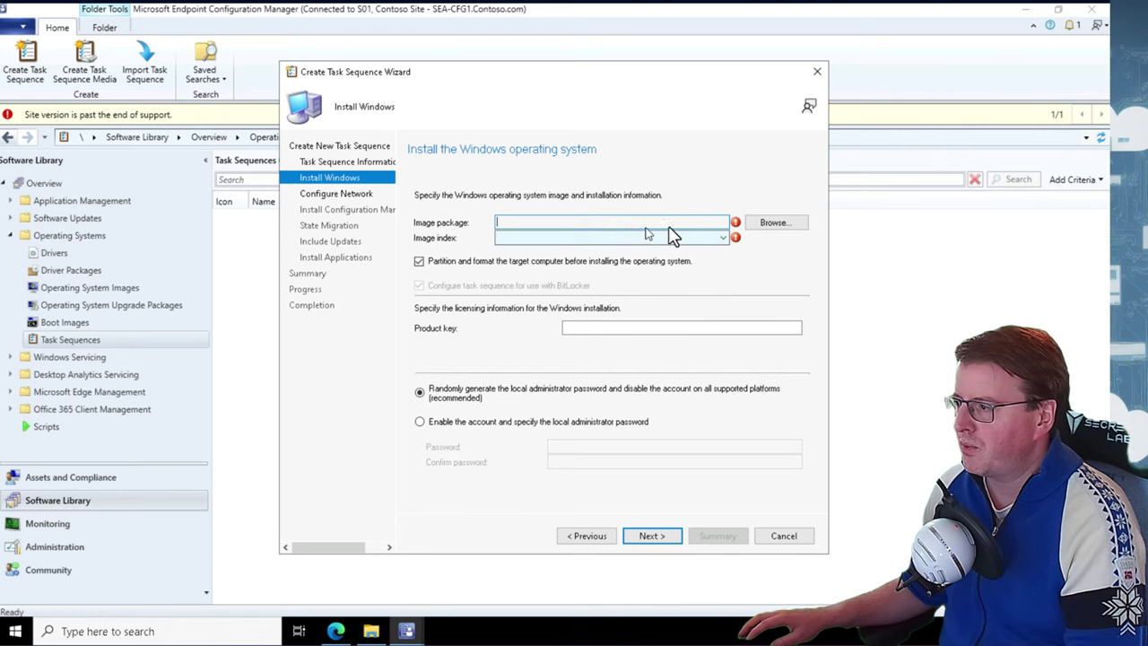
# Choose the Windows 11 Enterprise 21H2 en-US image with image index 3
pyautogui.click(769, 230)
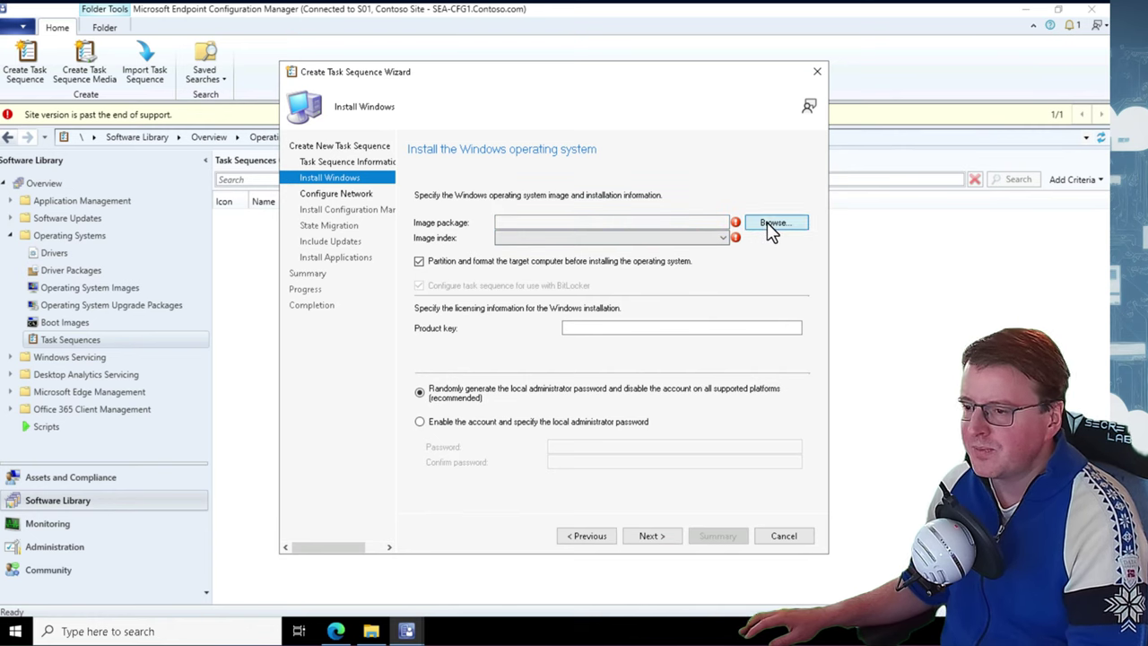
pyautogui.click(498, 205)
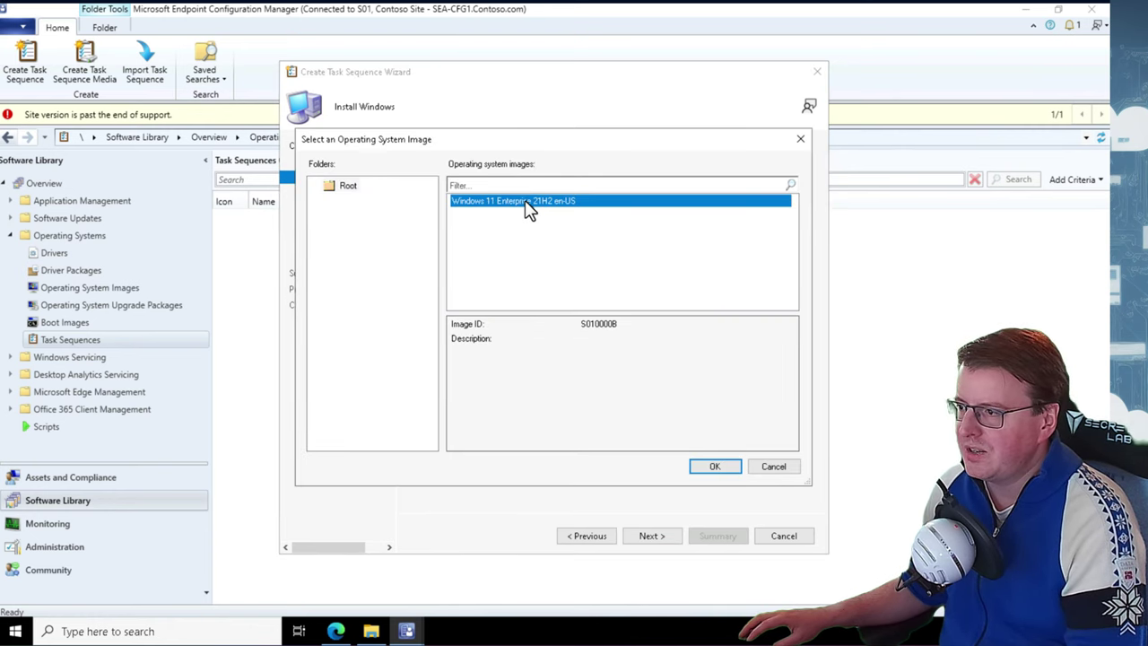
pyautogui.click(715, 468)
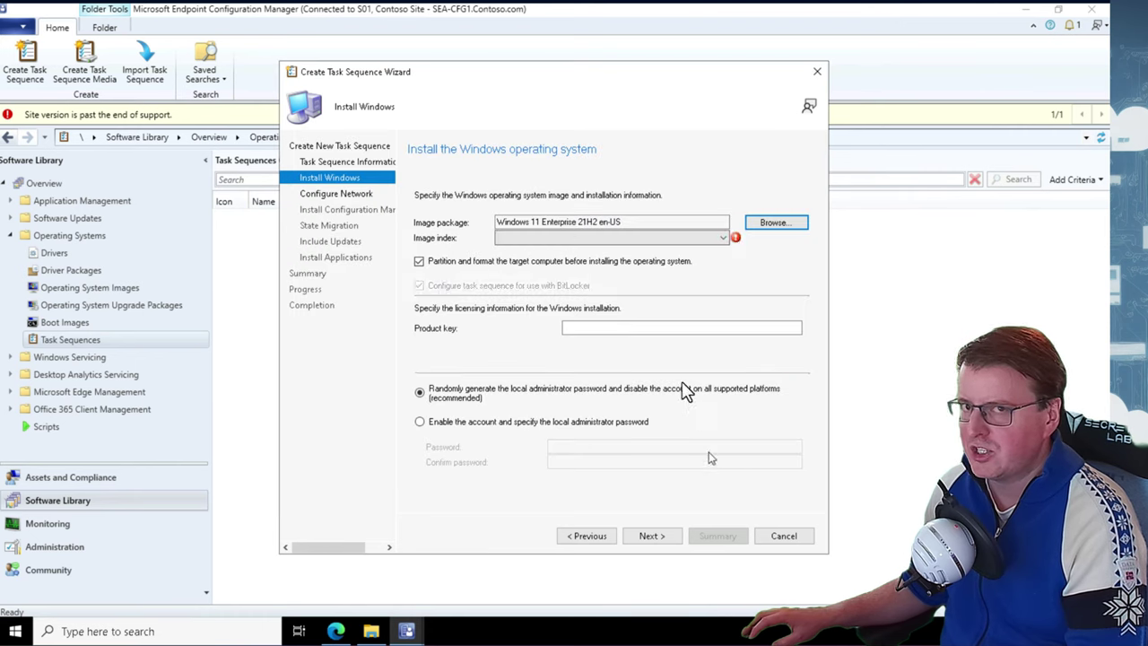
pyautogui.click(610, 238)
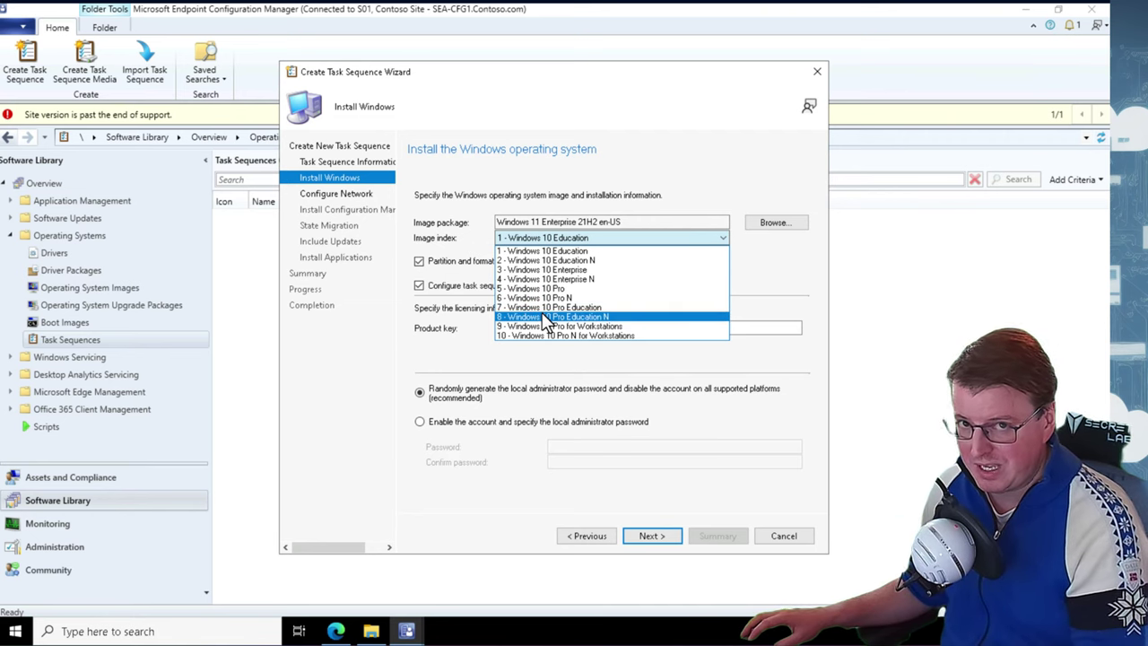
pyautogui.click(593, 272)
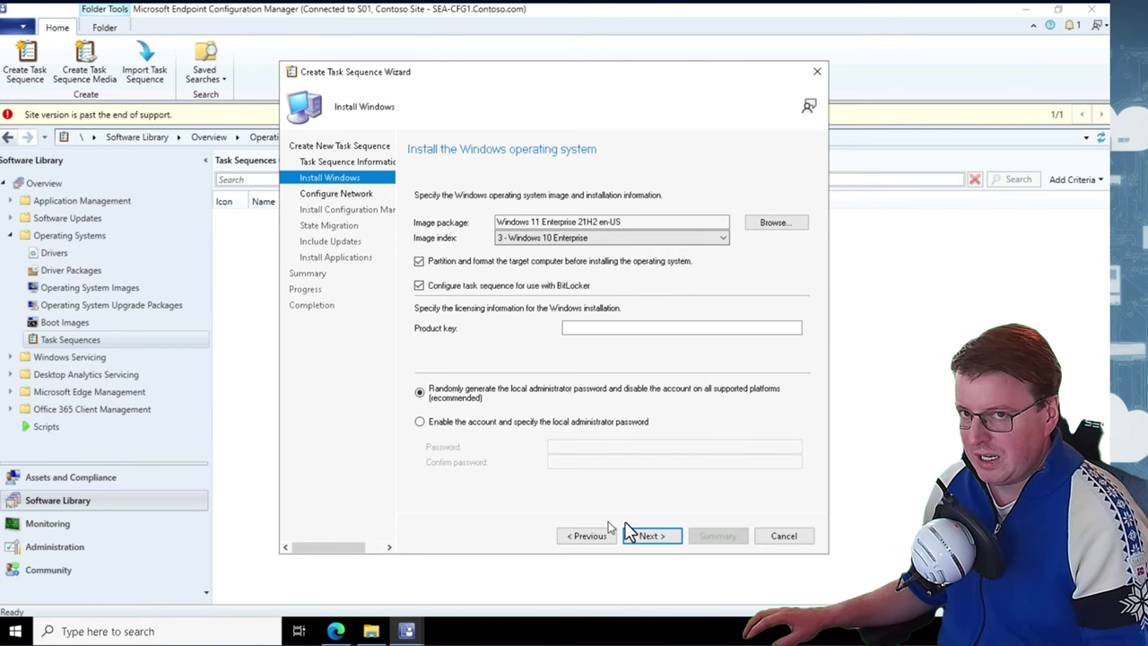
pyautogui.click(647, 535)
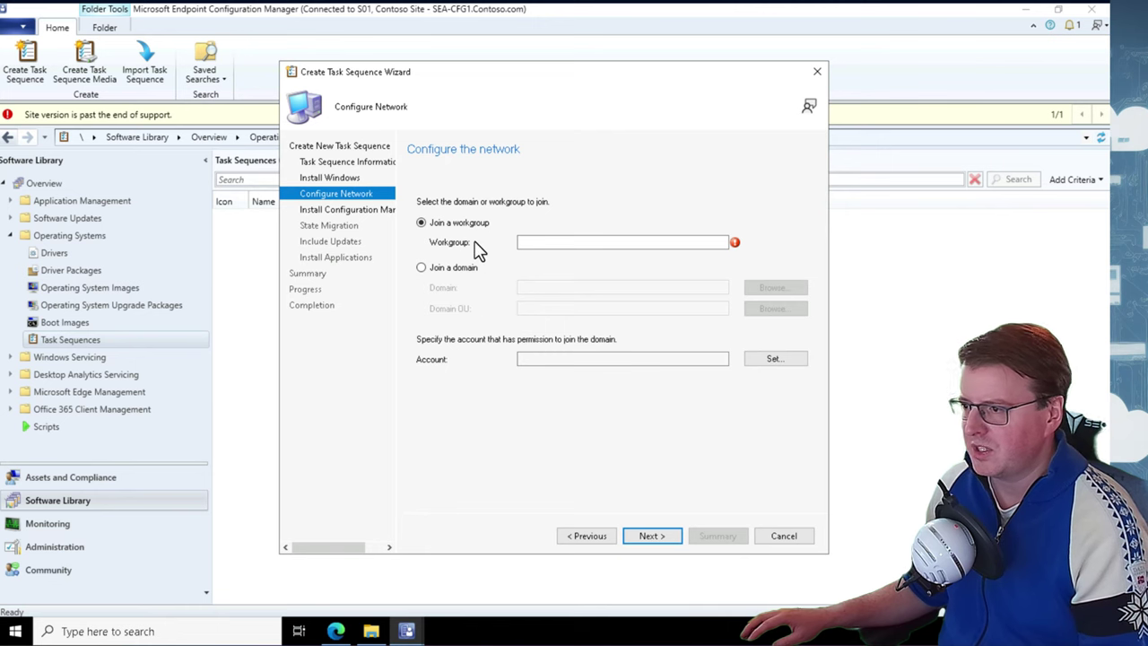
pyautogui.click(587, 537)
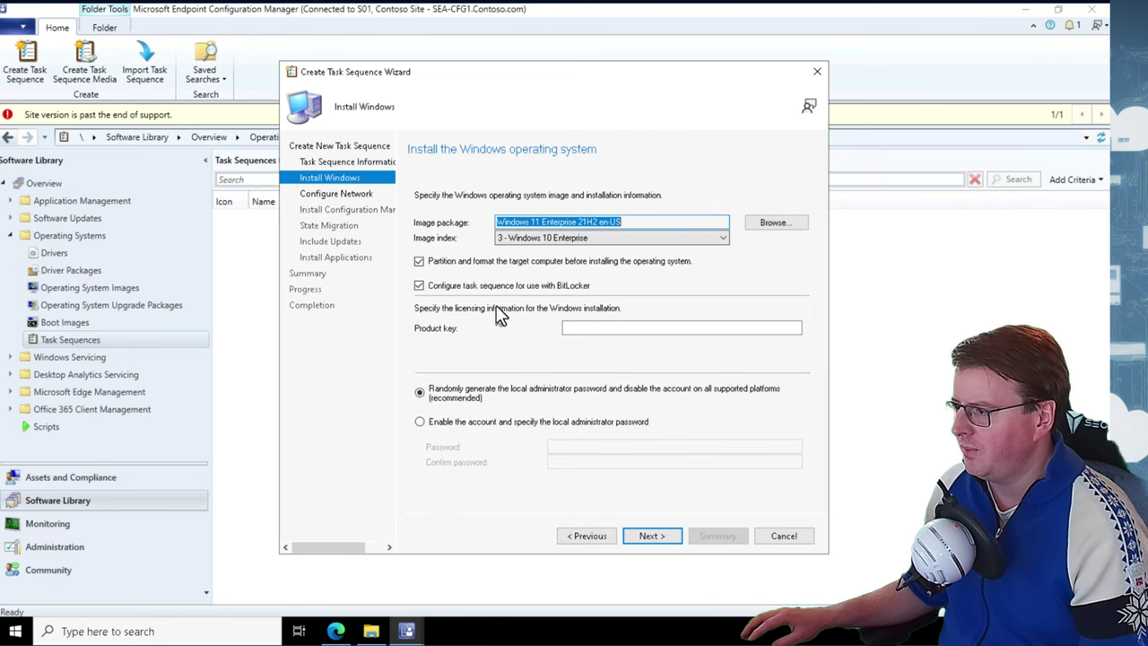
# Turn off BitLocker and enable the local administrator account with a password
pyautogui.click(419, 285)
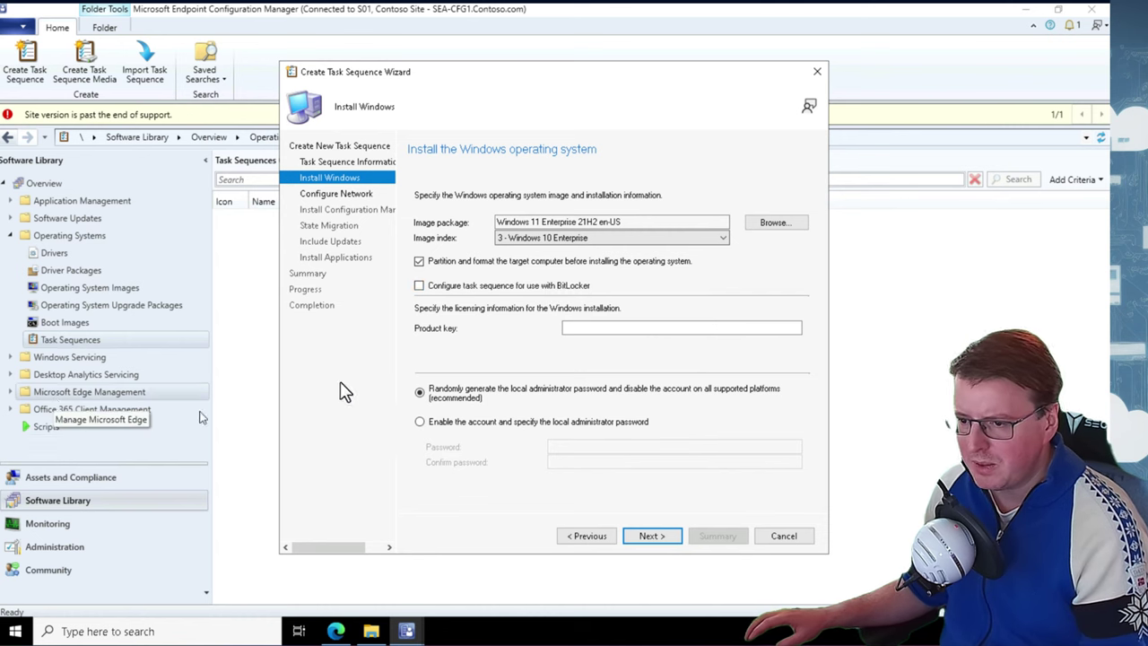
pyautogui.click(446, 426)
pyautogui.click(587, 448)
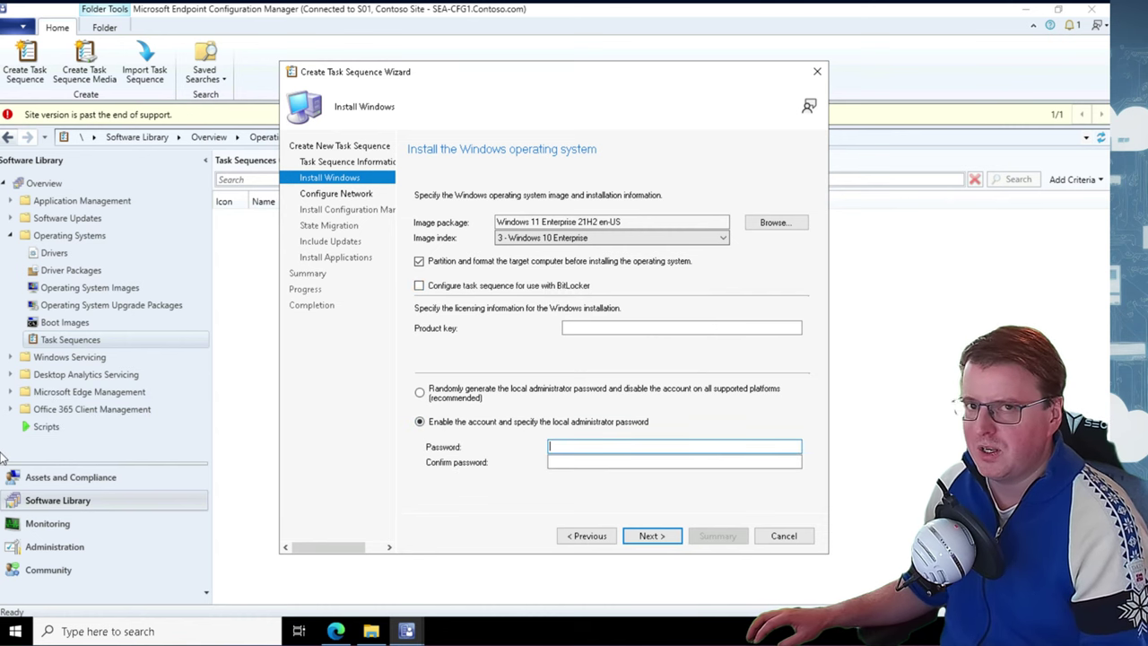
pyautogui.write('P@ssw0rd')
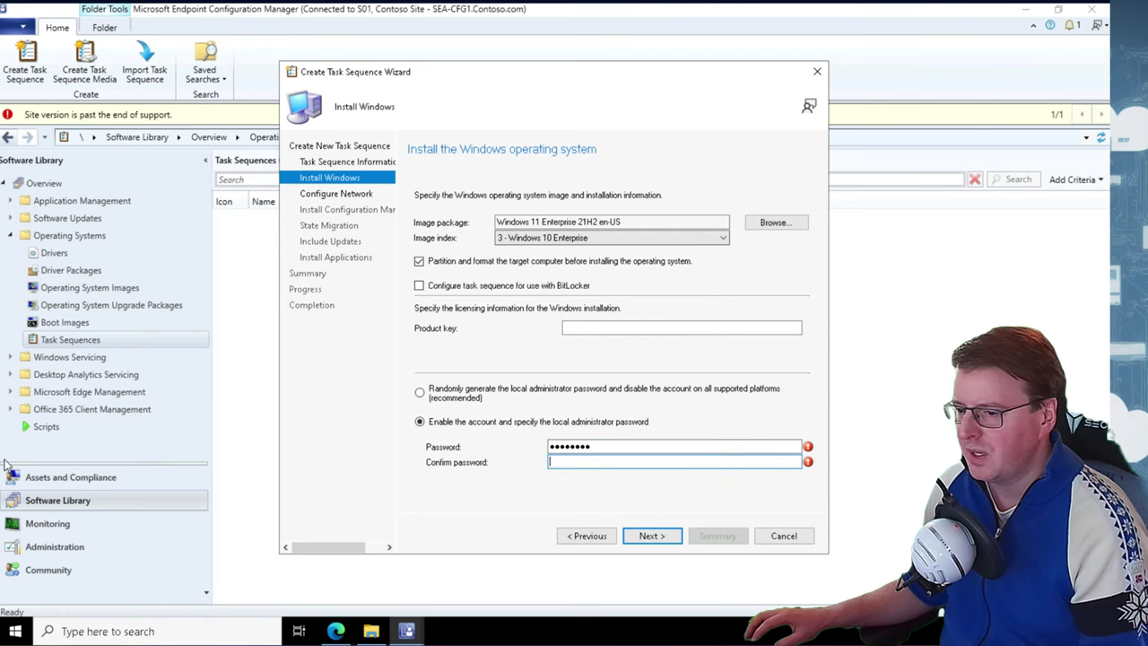
pyautogui.write('P@ssw0rd')
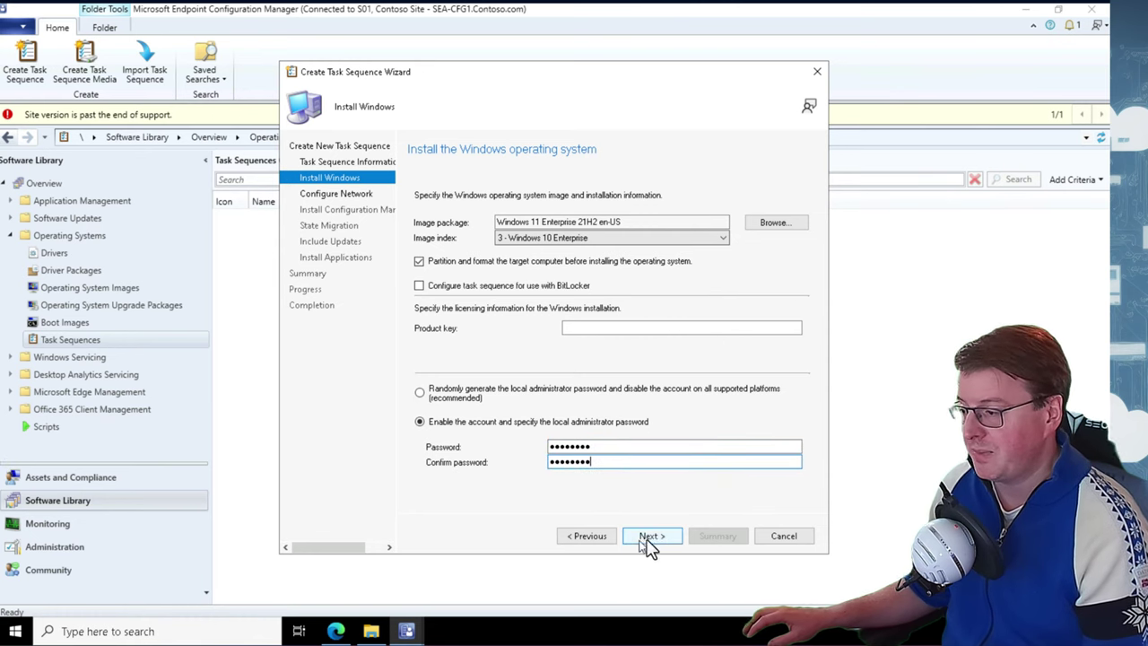
pyautogui.click(661, 538)
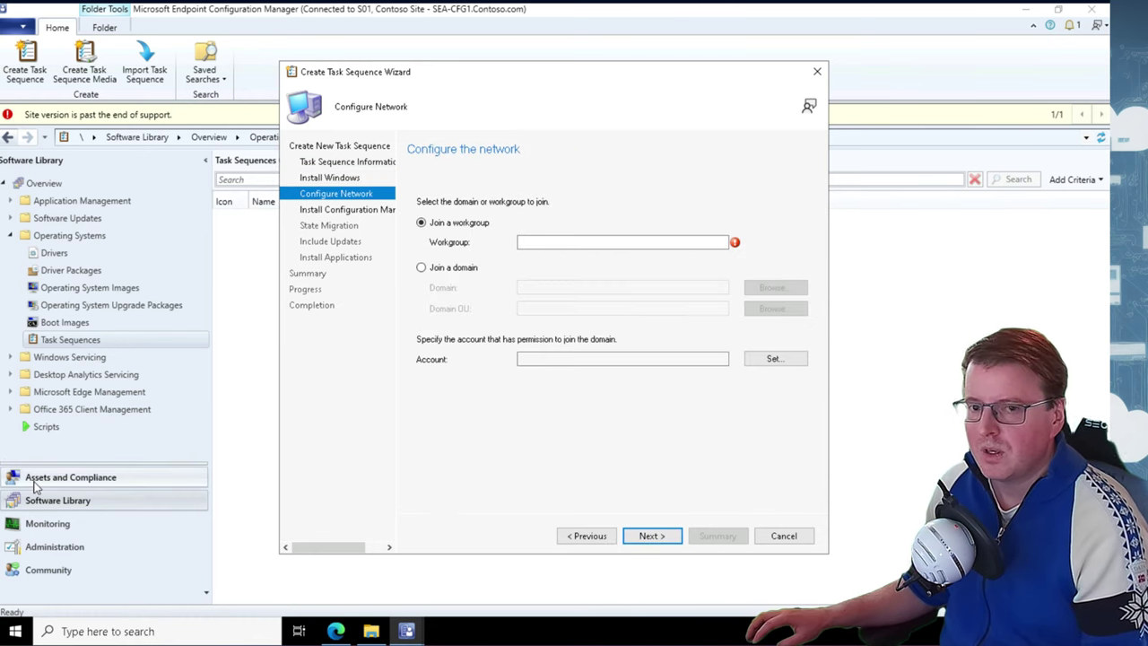
# Join computers to the Contoso.com domain, placing them in the Seattle Clients OU
pyautogui.click(421, 268)
pyautogui.click(563, 288)
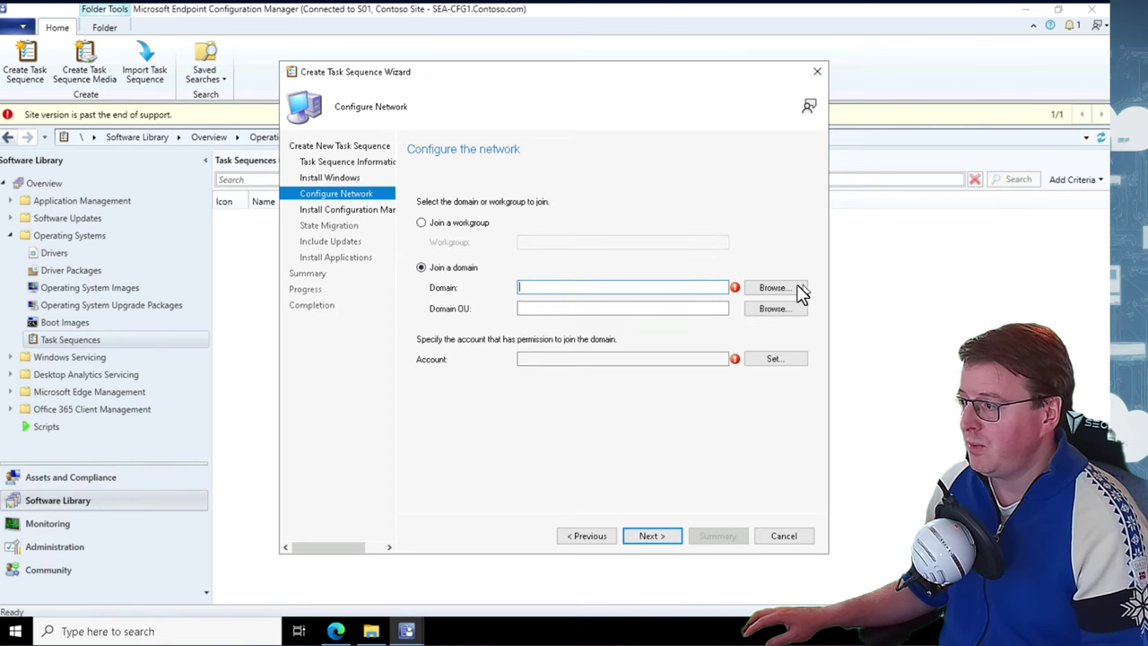
pyautogui.click(798, 291)
pyautogui.click(539, 267)
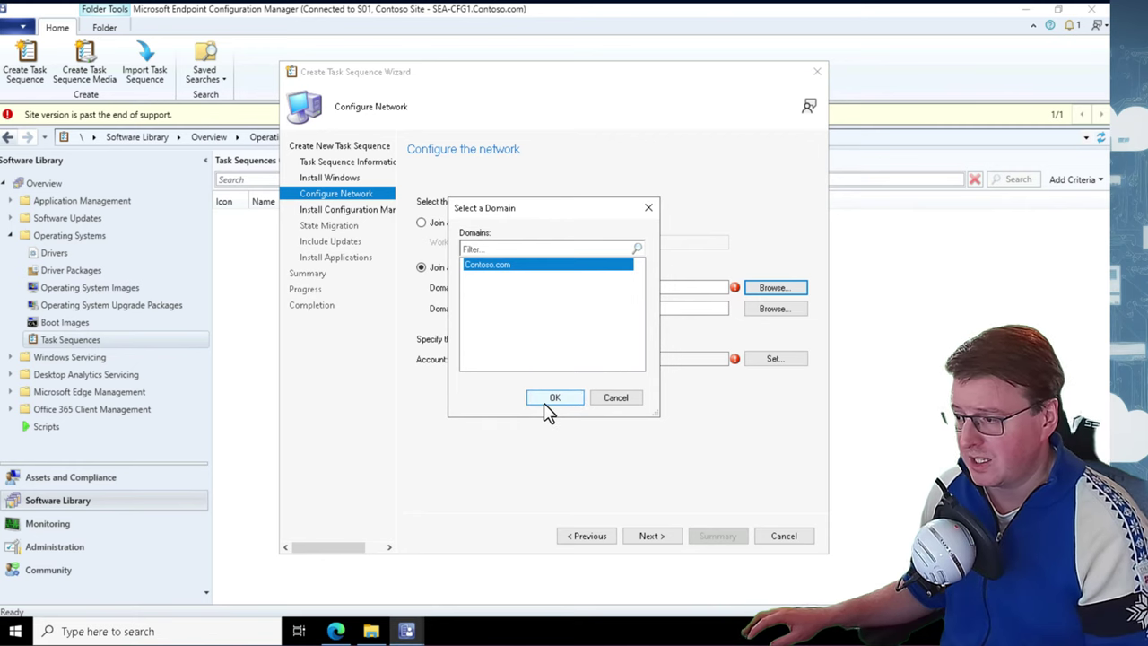
pyautogui.click(549, 399)
pyautogui.click(536, 311)
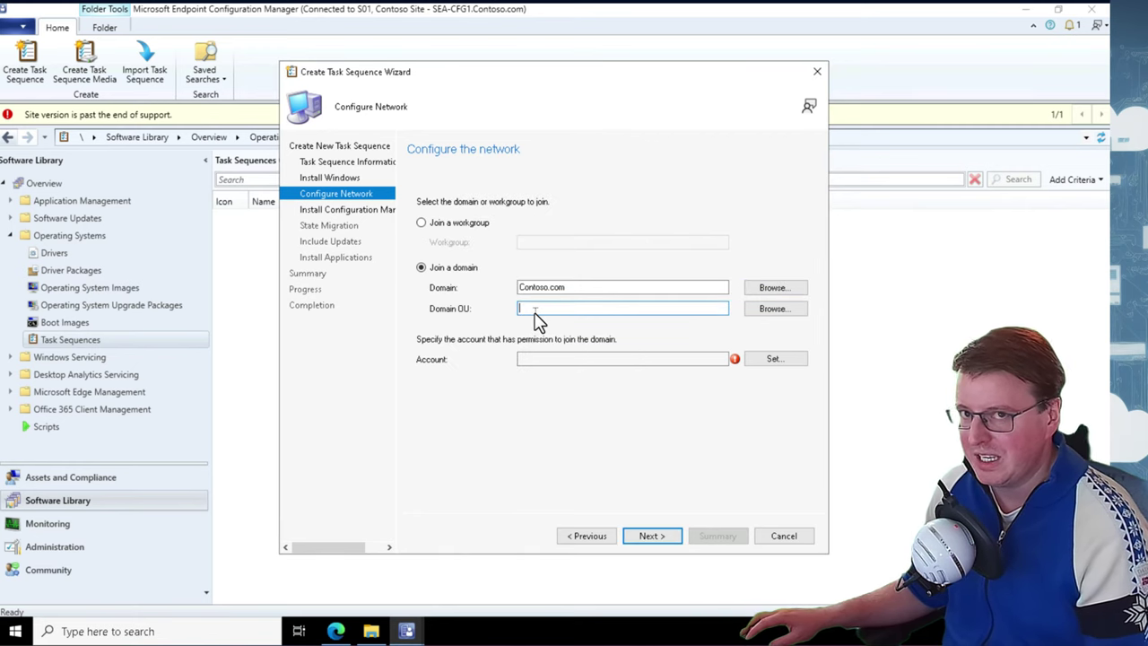
pyautogui.click(769, 313)
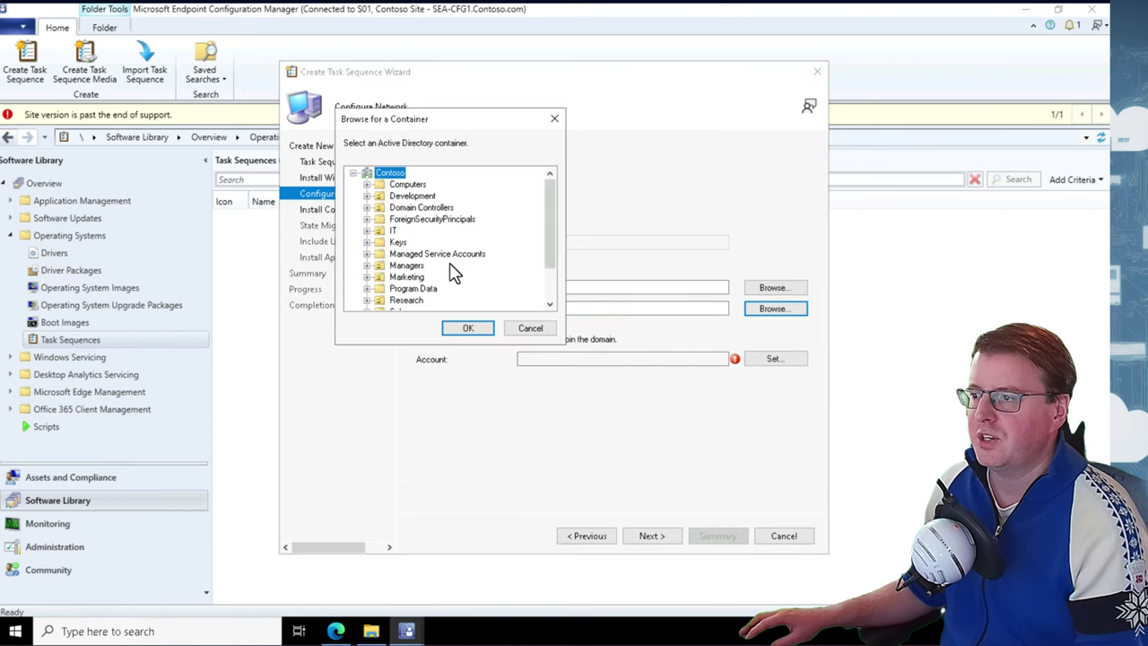
pyautogui.moveTo(546, 246); pyautogui.dragTo(526, 277)
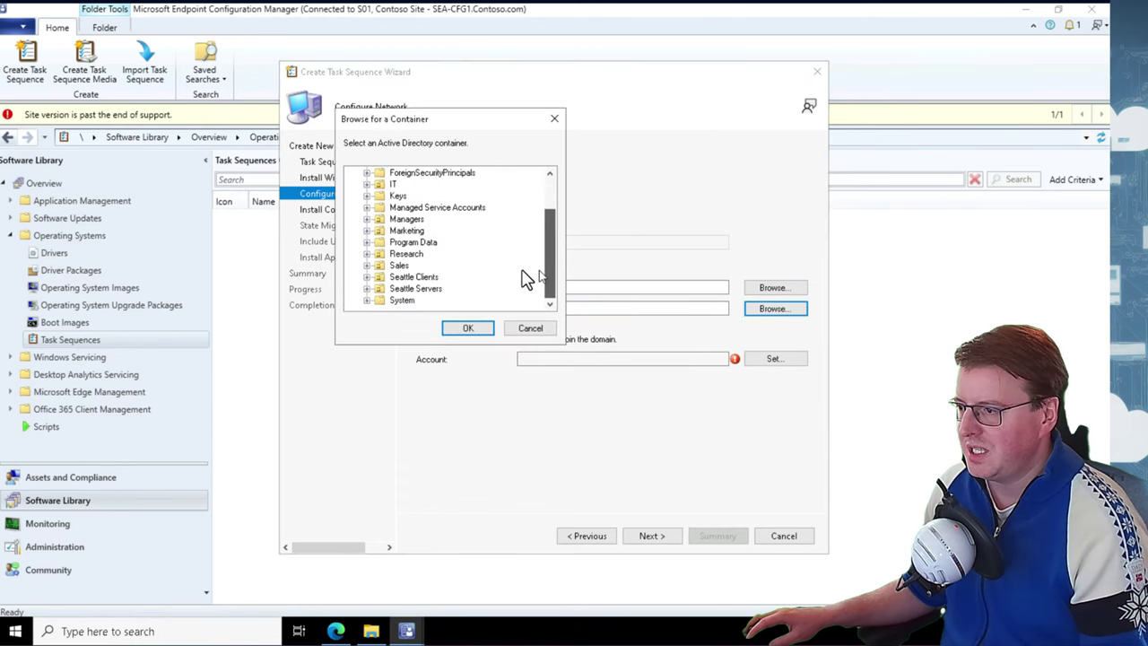
pyautogui.click(419, 277)
pyautogui.click(467, 329)
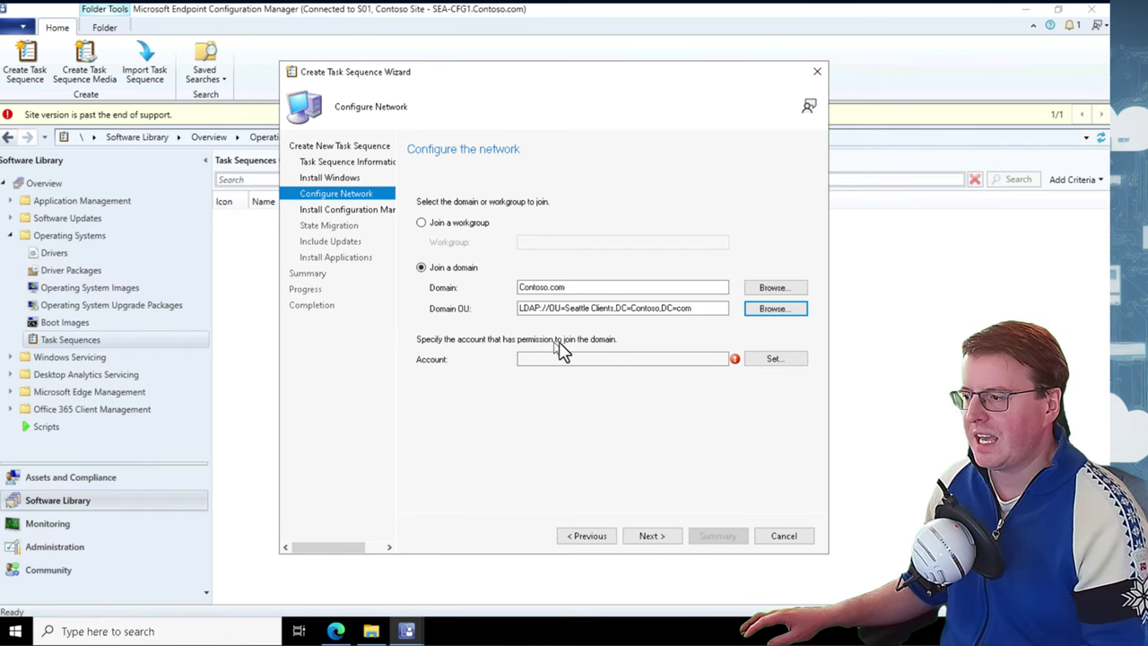
# Set the domain join account to the Contoso domain administrator and its password
pyautogui.click(764, 363)
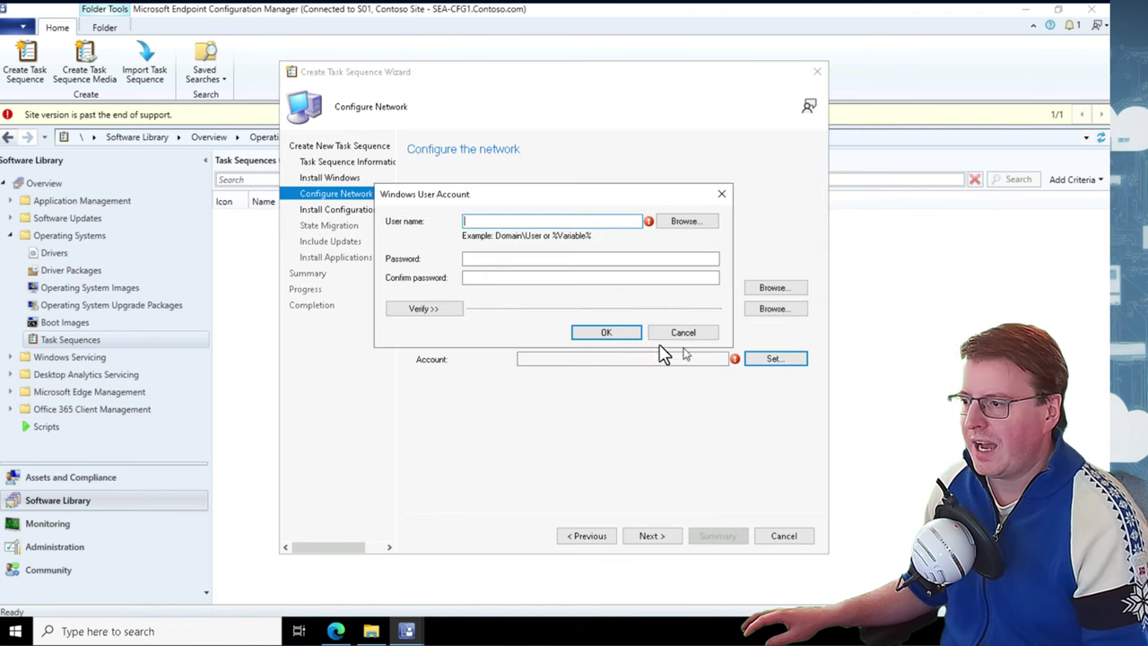
pyautogui.write('Contoso\\Administrator')
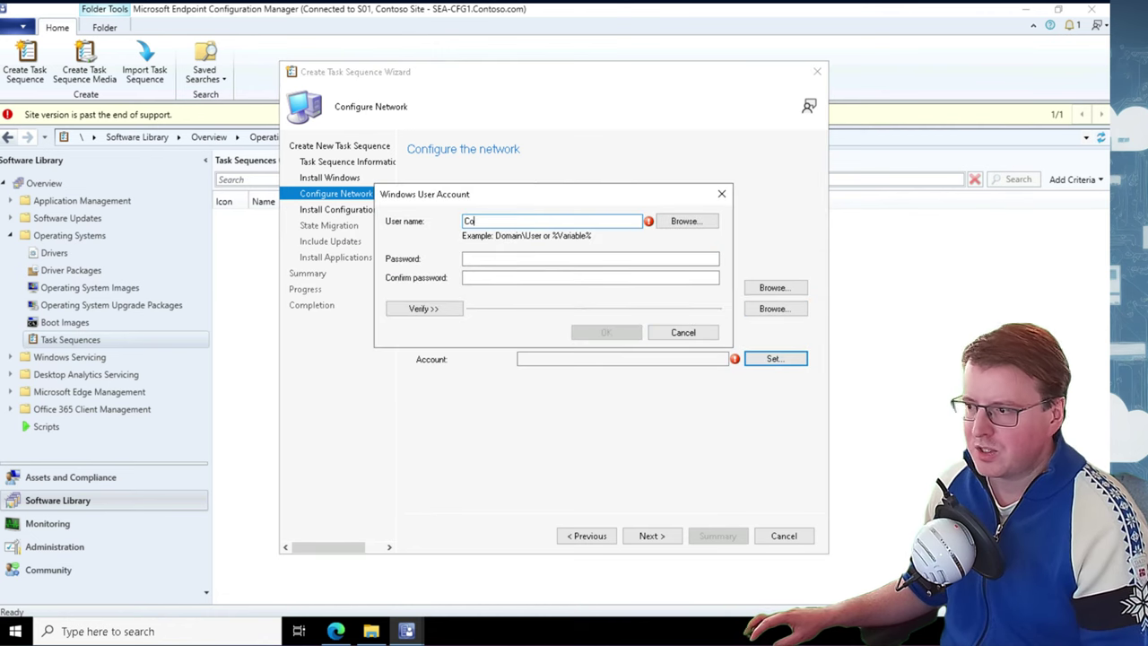
pyautogui.click(487, 262)
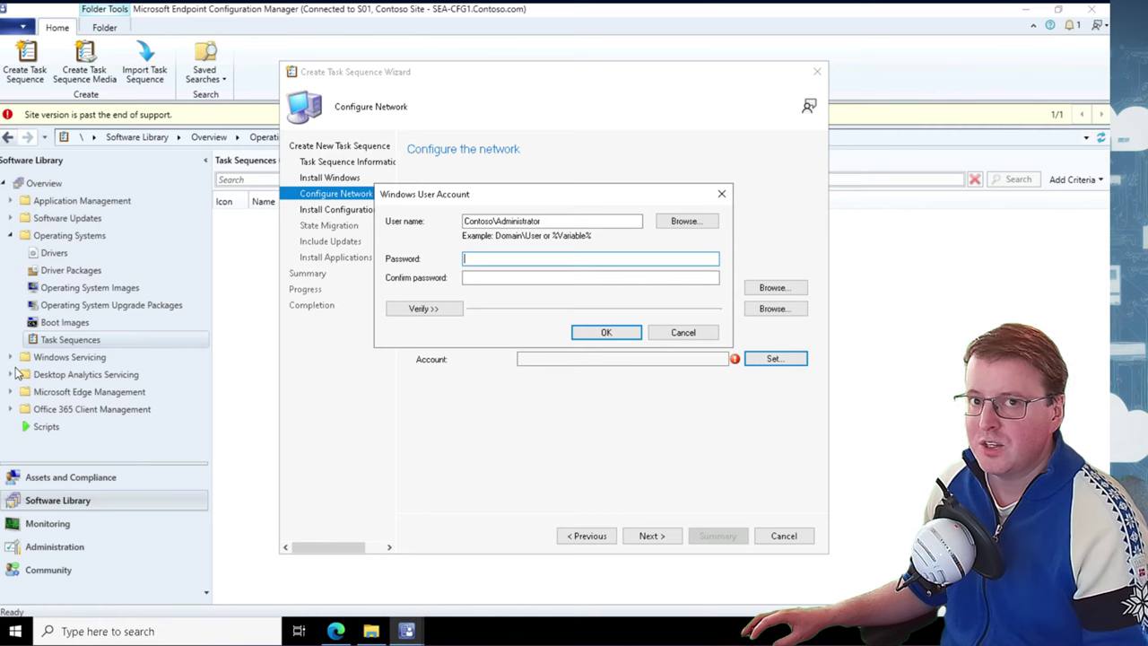
pyautogui.write('P@ssw0rd')
pyautogui.click(494, 279)
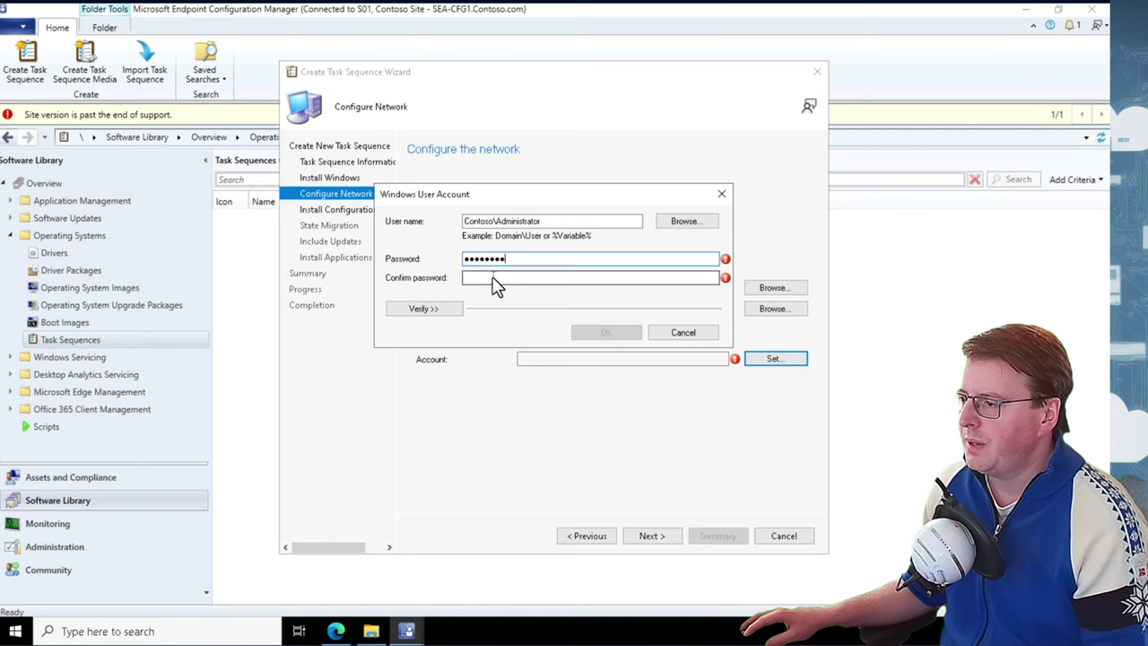
pyautogui.write('P@ssw0rd')
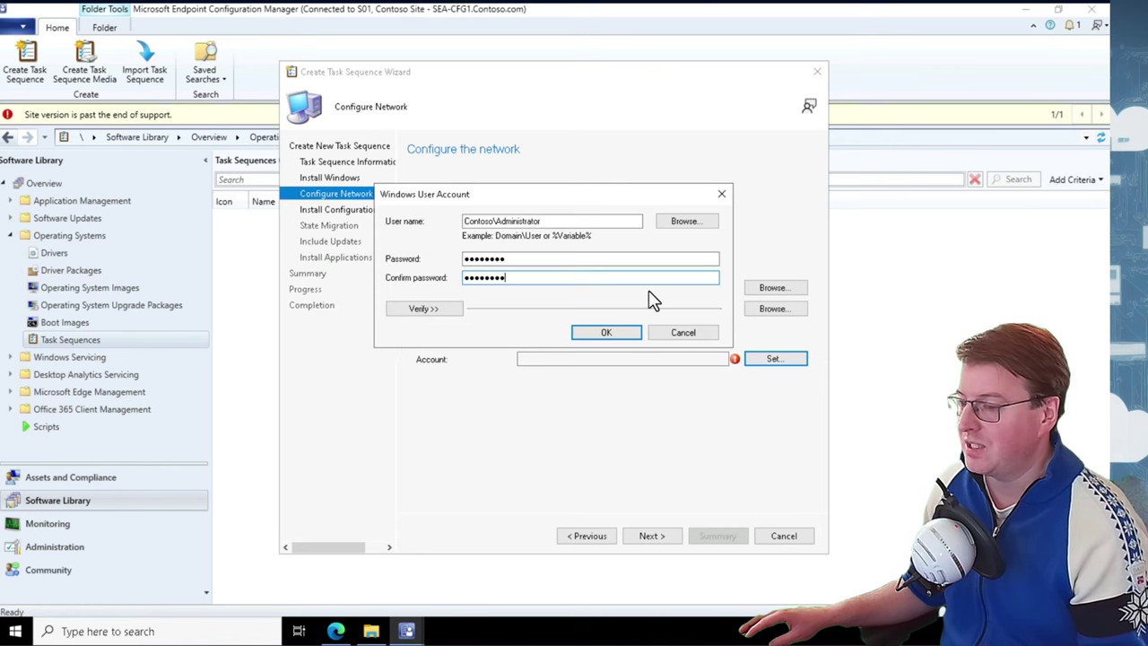
pyautogui.click(607, 333)
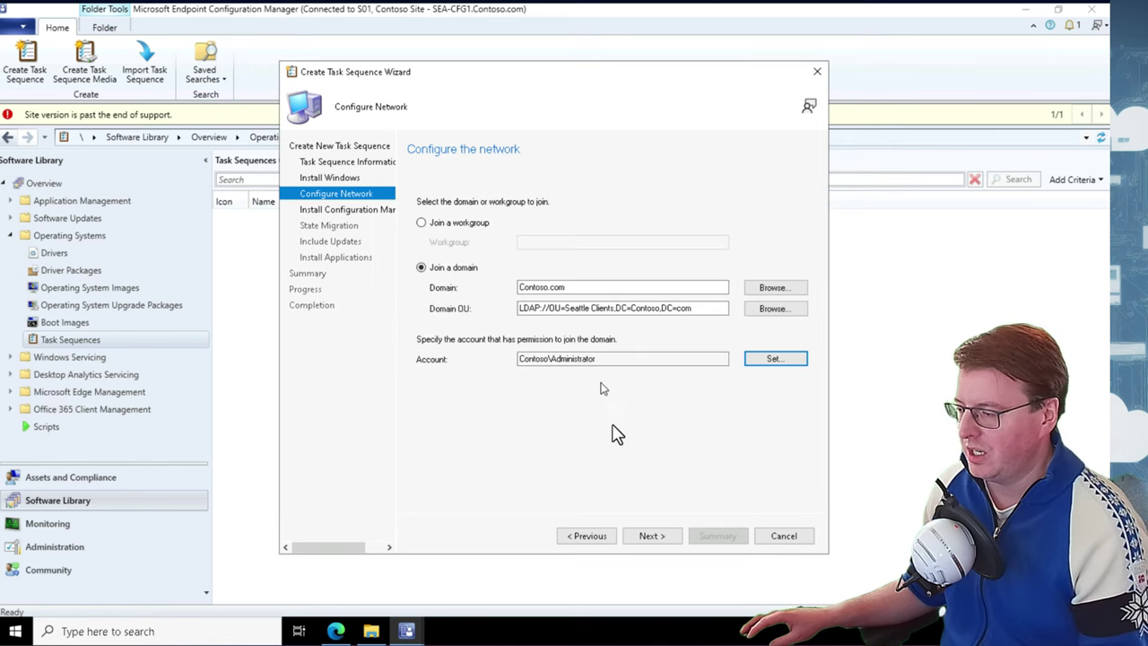
# Review the Configuration Manager client page, recheck Configure Network, then advance to State Migration
pyautogui.click(651, 537)
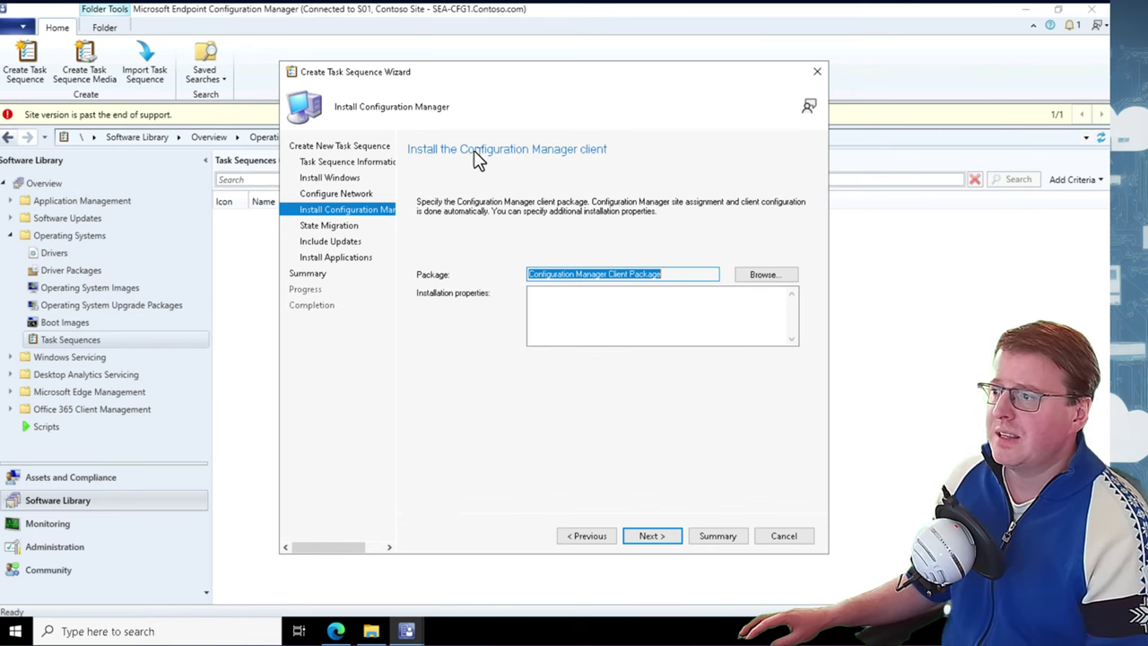
pyautogui.moveTo(461, 151); pyautogui.dragTo(619, 193)
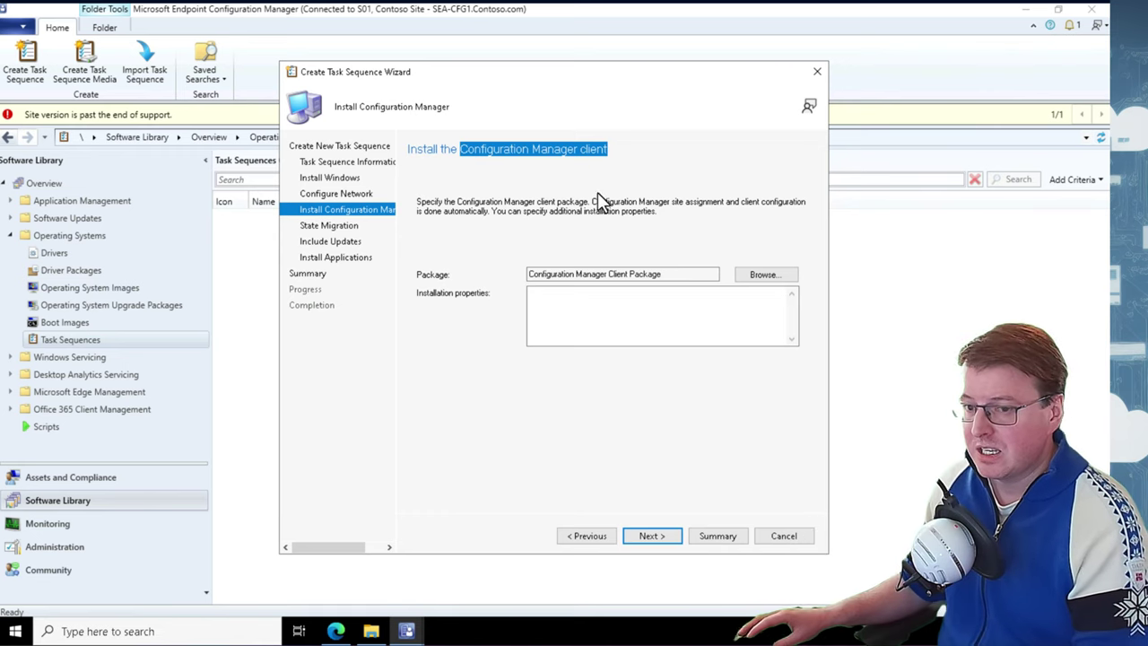
pyautogui.click(662, 536)
pyautogui.click(596, 535)
pyautogui.click(597, 536)
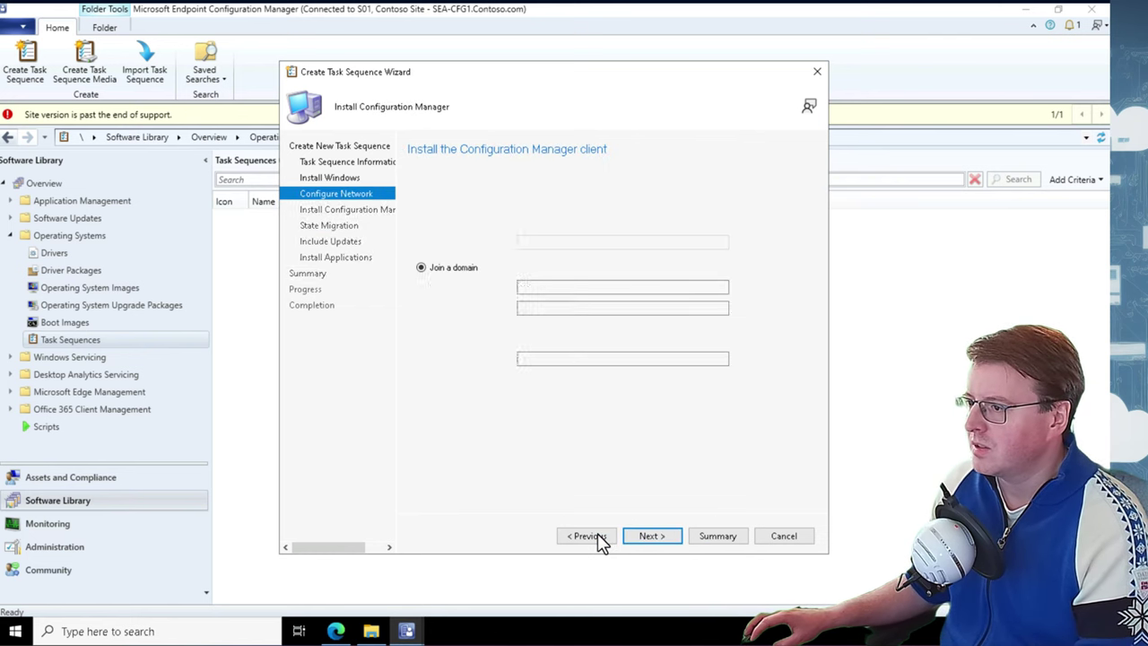
pyautogui.click(647, 538)
pyautogui.click(650, 538)
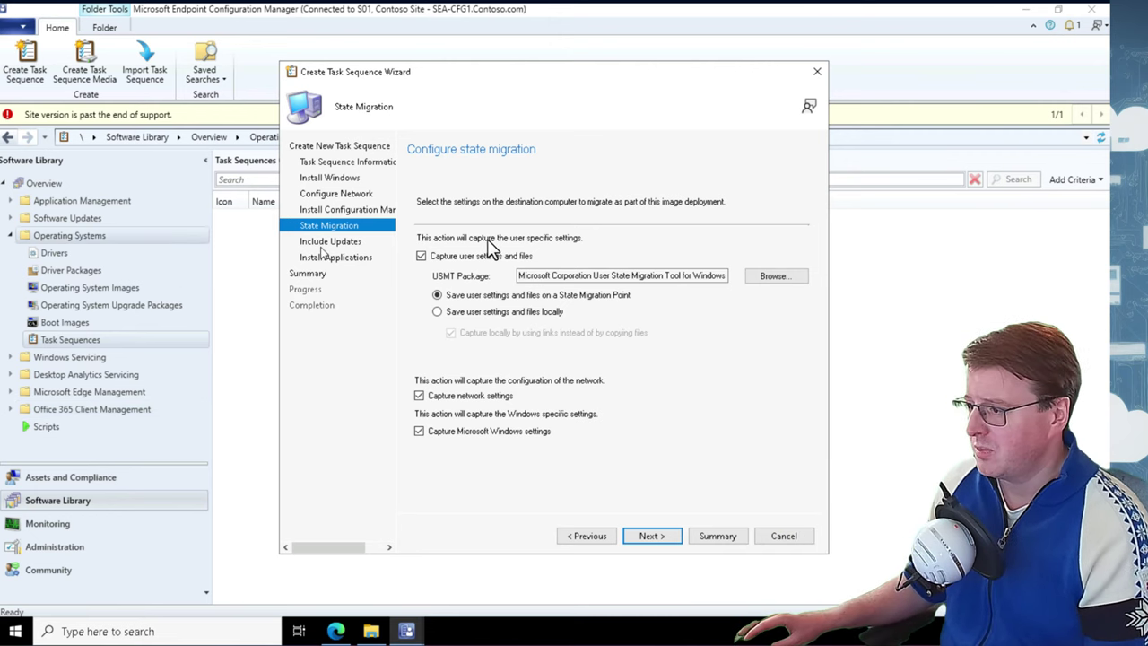
# Clear the state capture options so user, network and Windows settings aren't captured
pyautogui.click(445, 258)
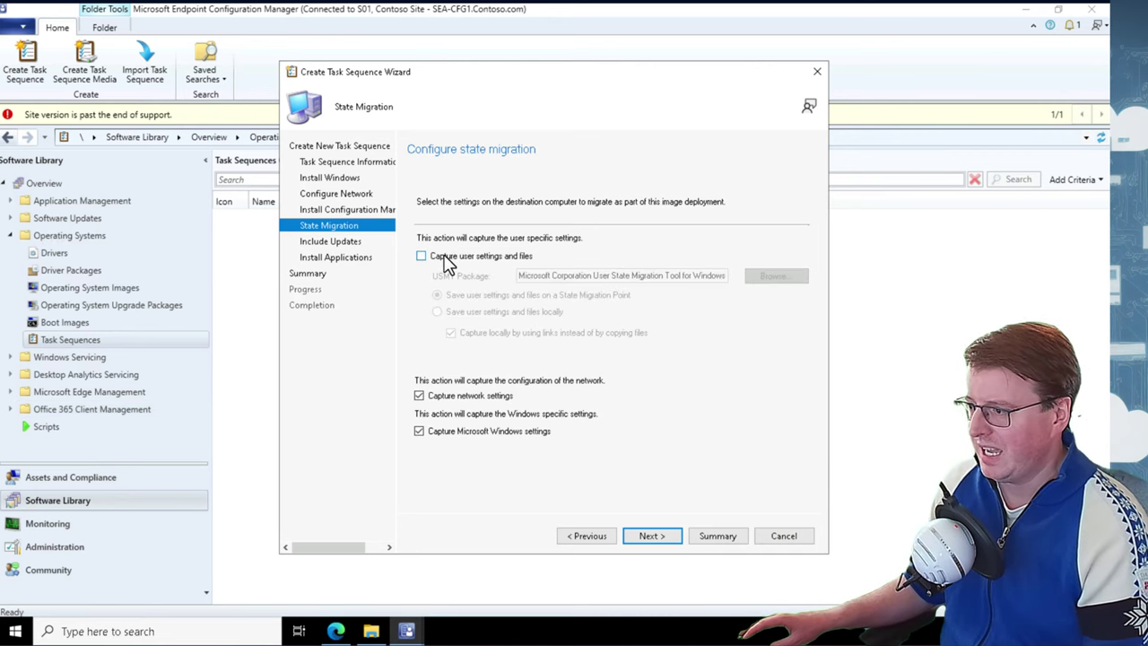
pyautogui.click(487, 431)
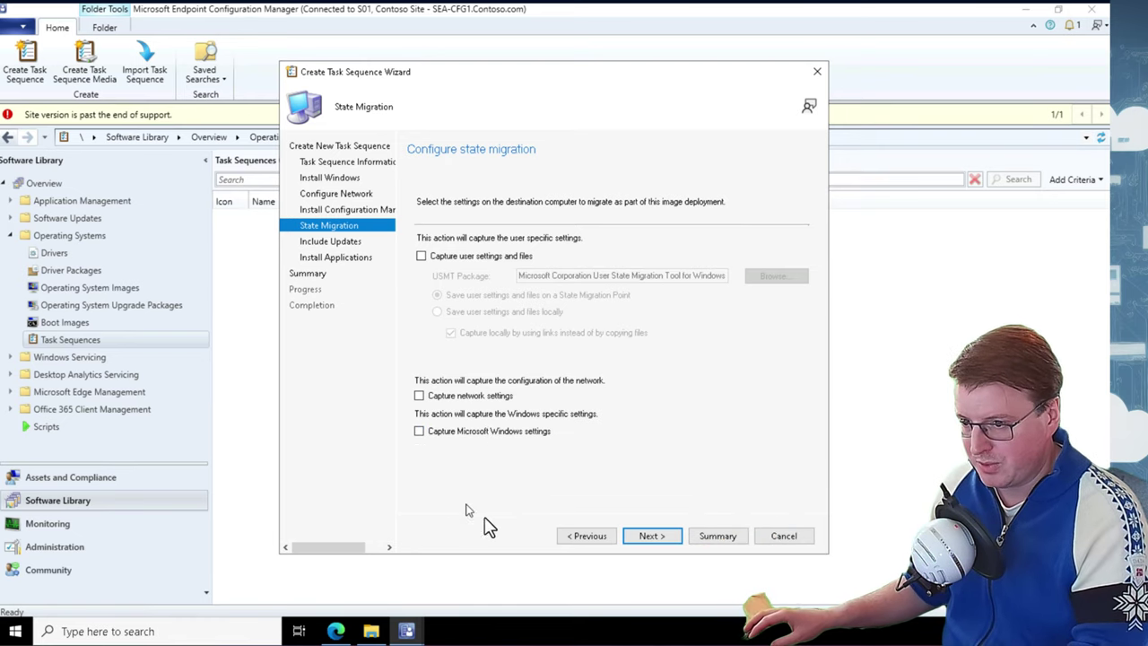
pyautogui.click(653, 540)
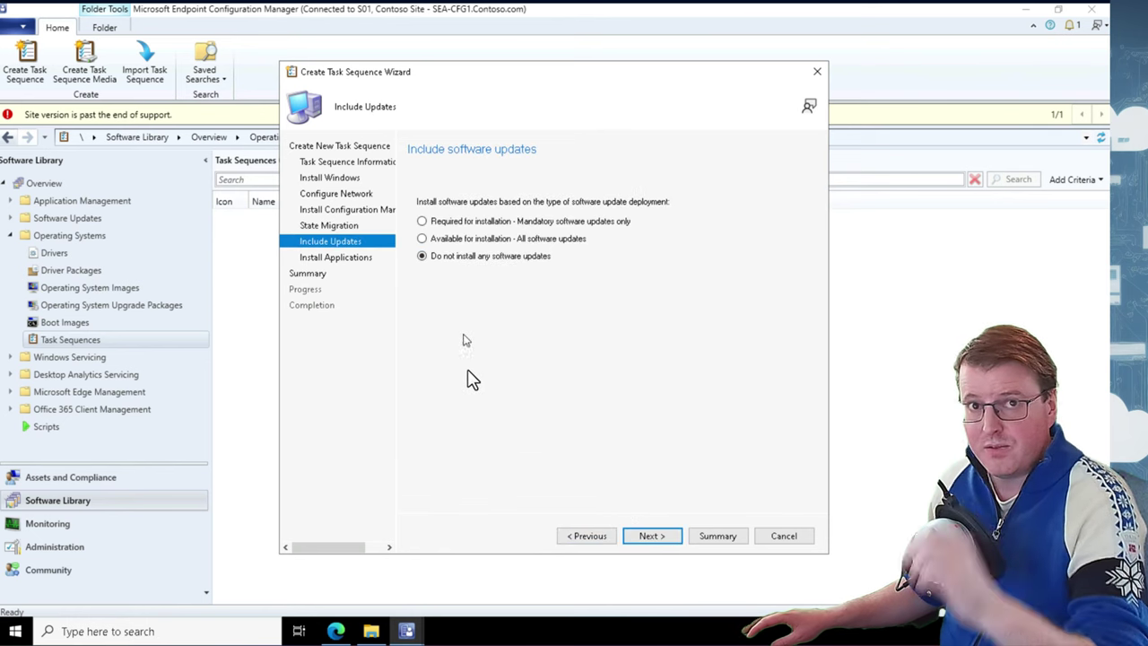
# Skip software updates and applications without adding any, reaching the Summary
pyautogui.click(652, 538)
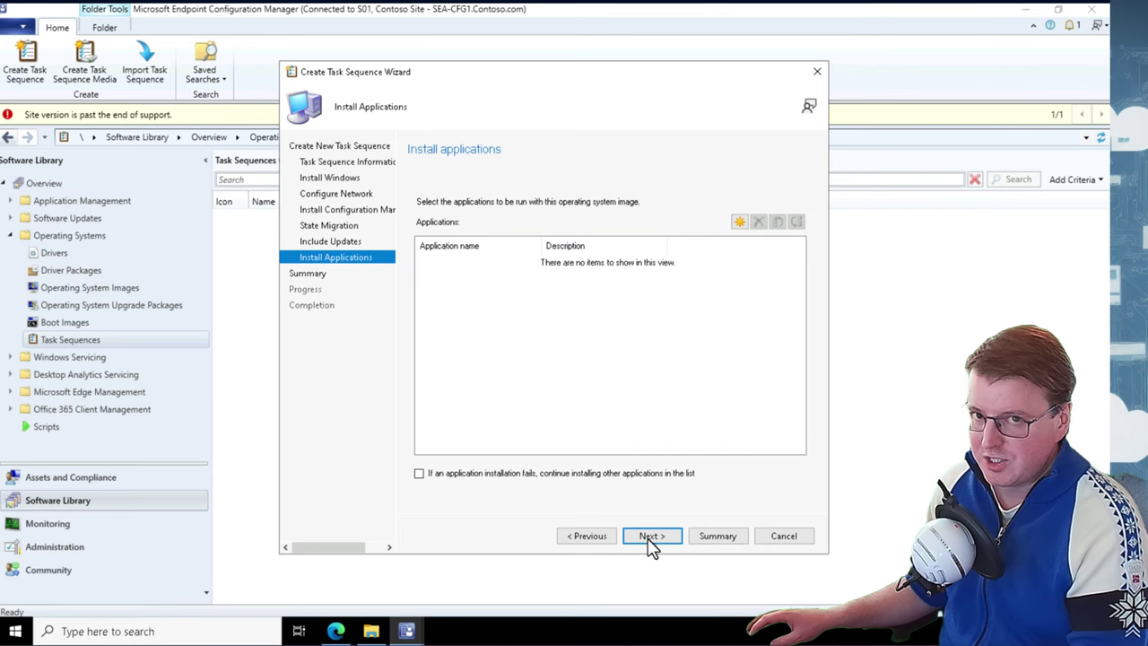
pyautogui.click(743, 220)
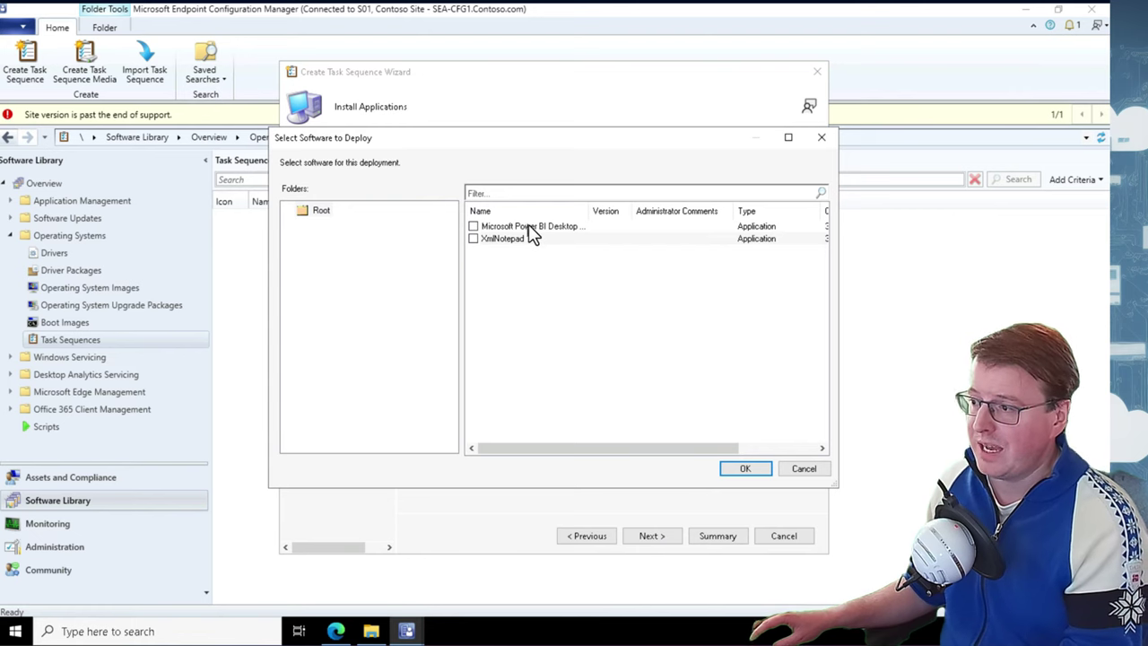
pyautogui.click(532, 228)
pyautogui.click(524, 239)
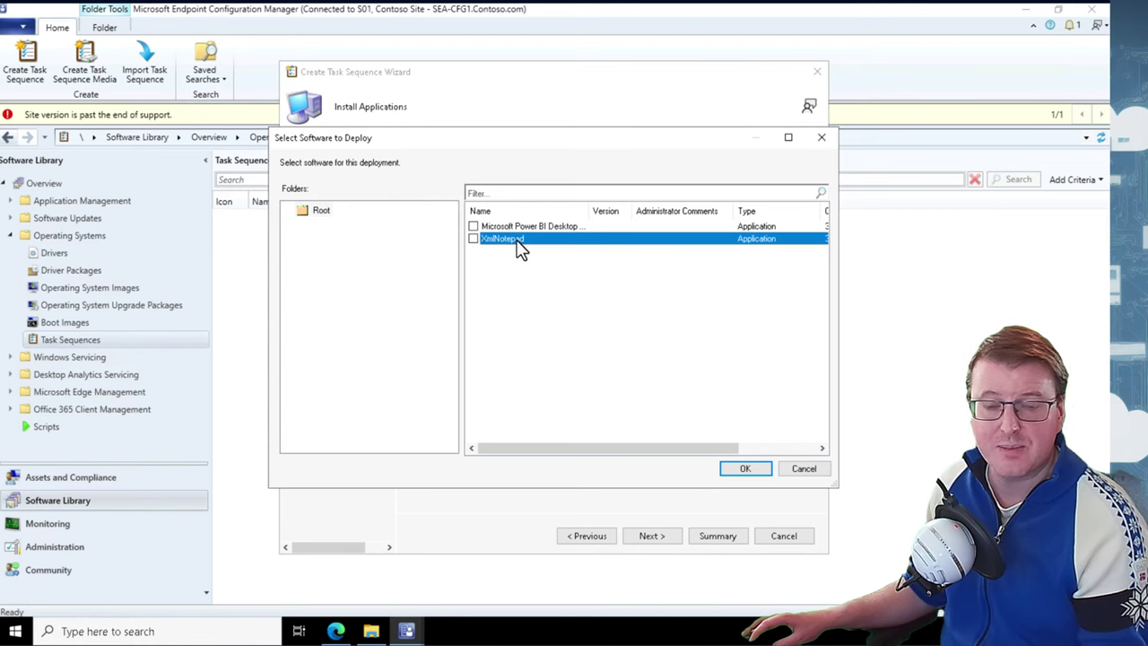
pyautogui.click(793, 469)
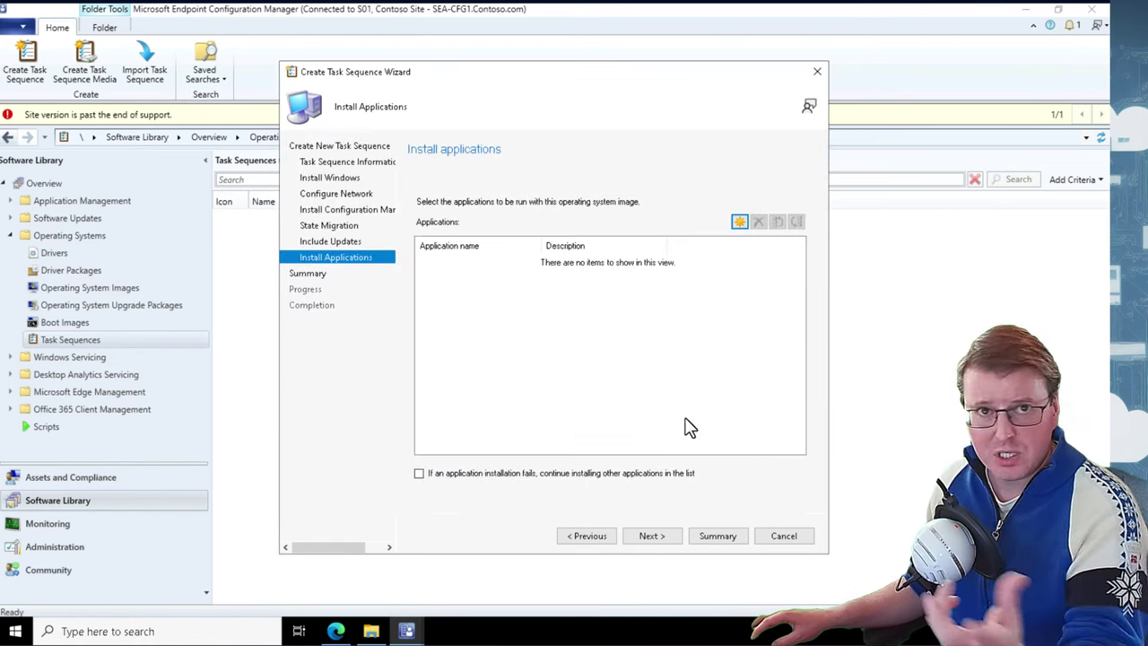
pyautogui.click(653, 538)
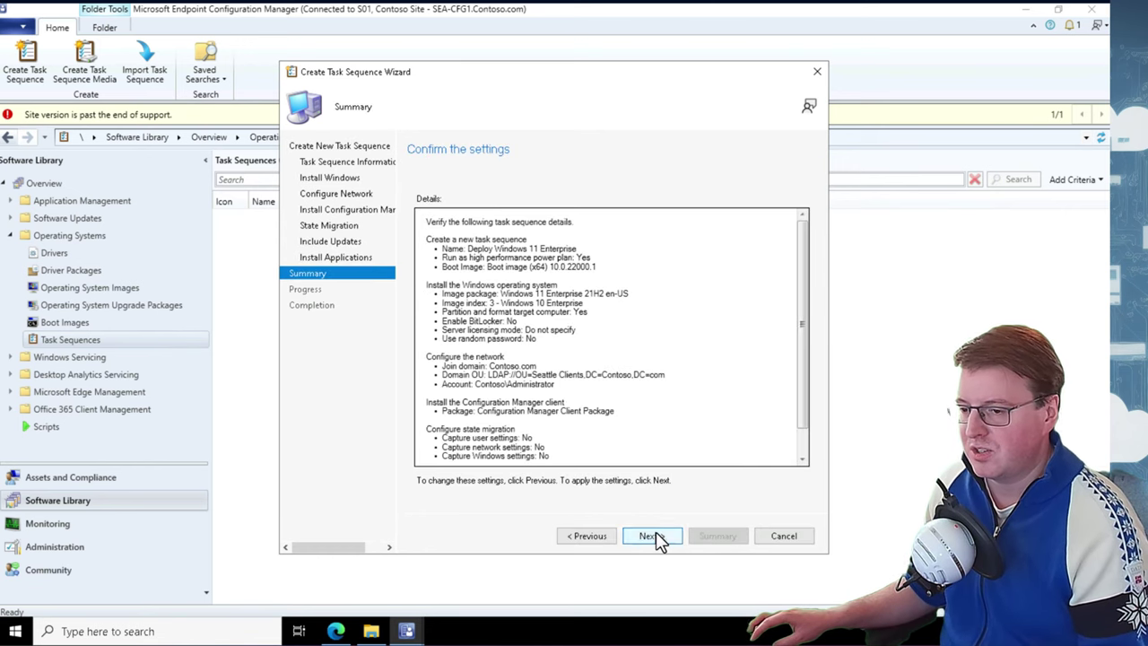
# Finish the wizard to create Deploy Windows 11 Enterprise (S010000C) and open it in the editor
pyautogui.click(651, 535)
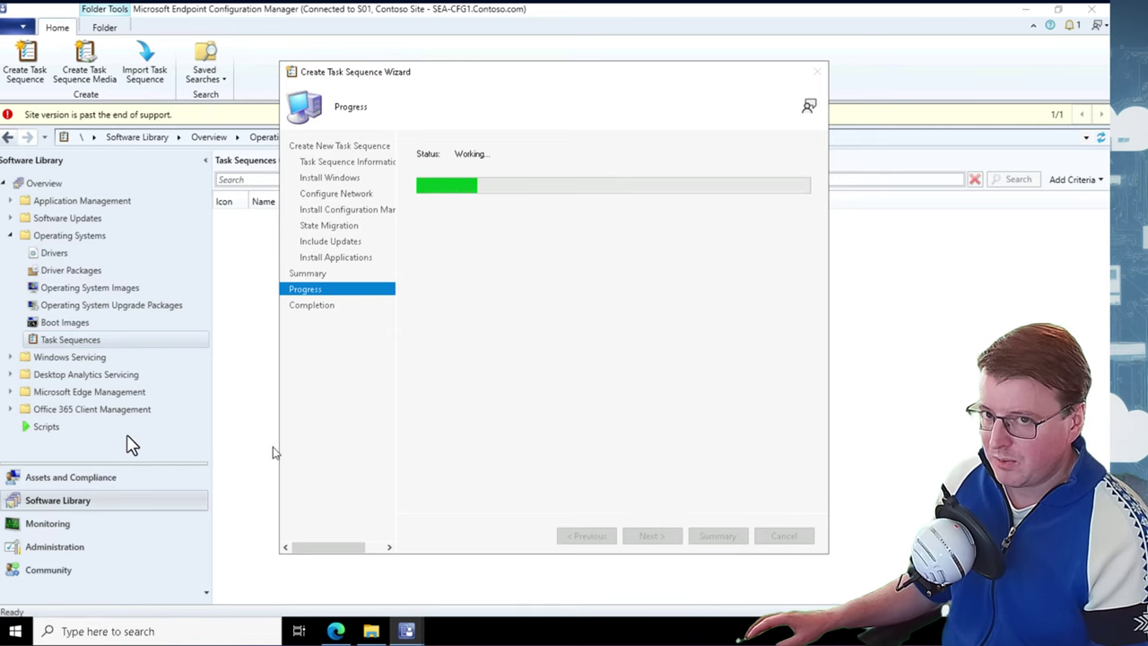
pyautogui.click(803, 537)
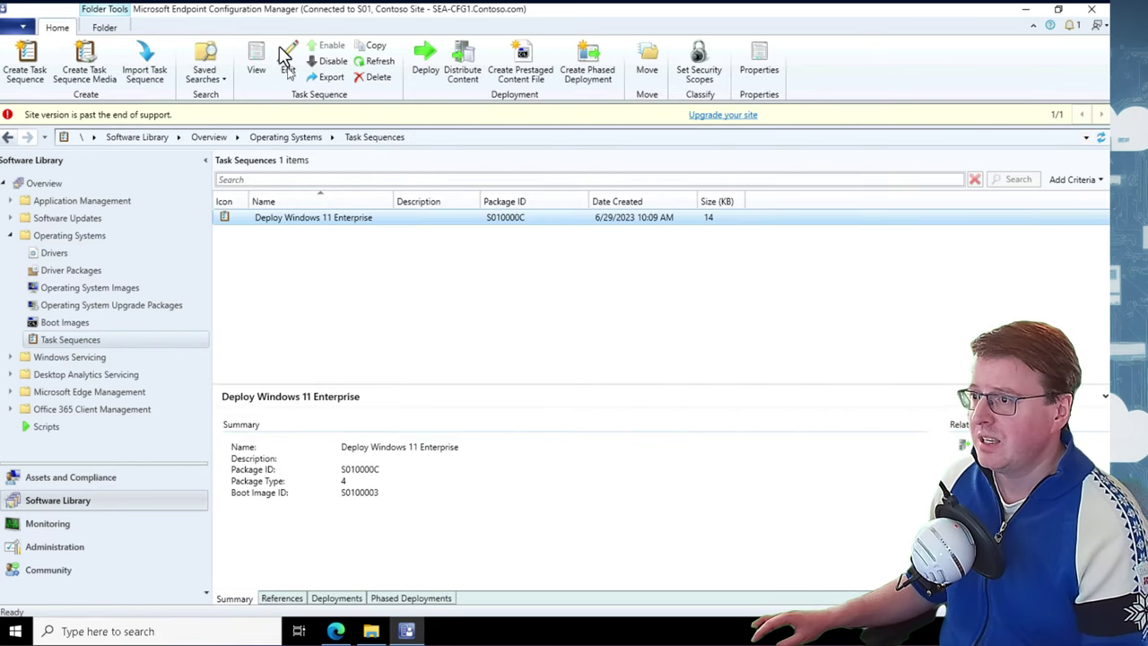
pyautogui.click(289, 55)
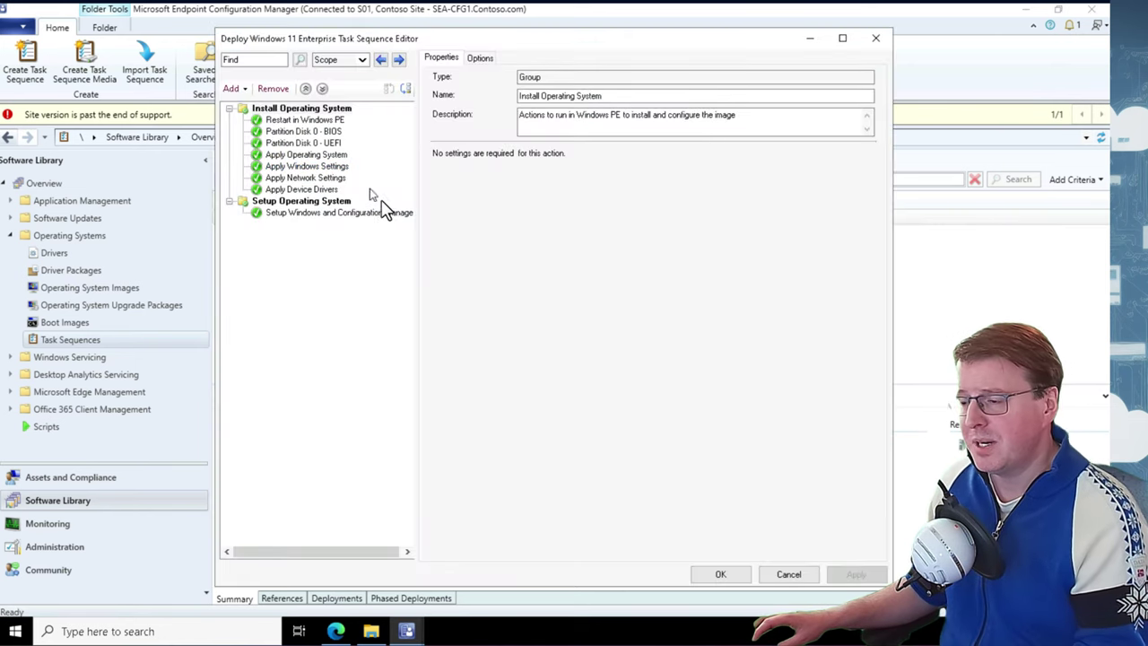
# Inspect the Restart in Windows PE, Partition Disk 0, Apply OS, Windows Settings and Setup steps
pyautogui.click(301, 125)
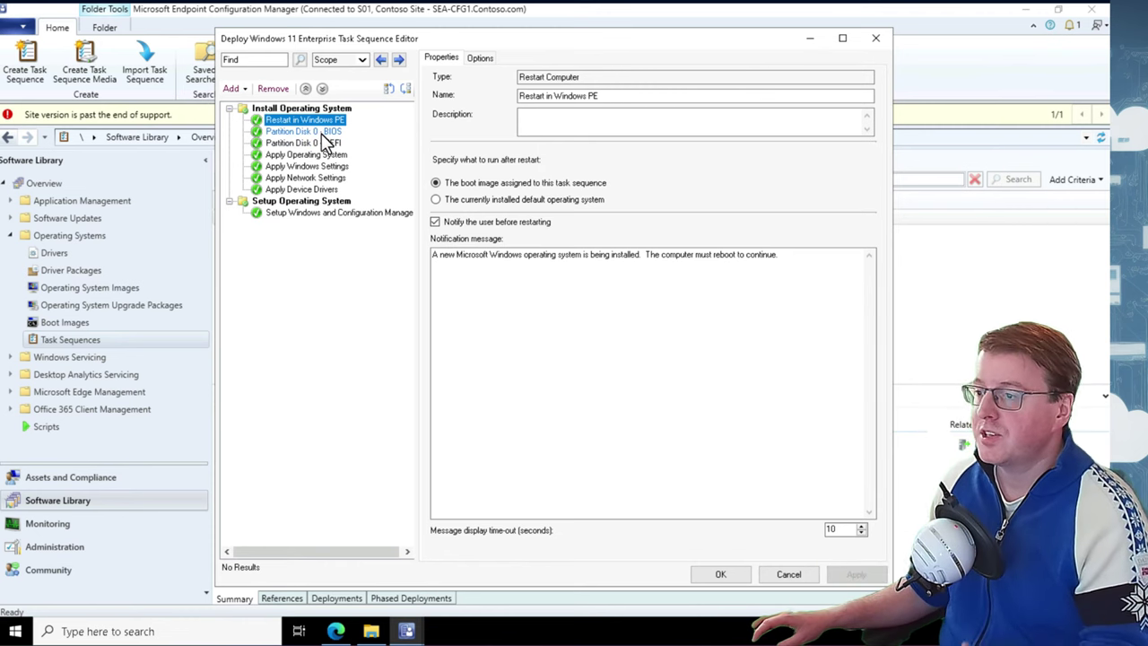
pyautogui.click(321, 132)
pyautogui.click(325, 156)
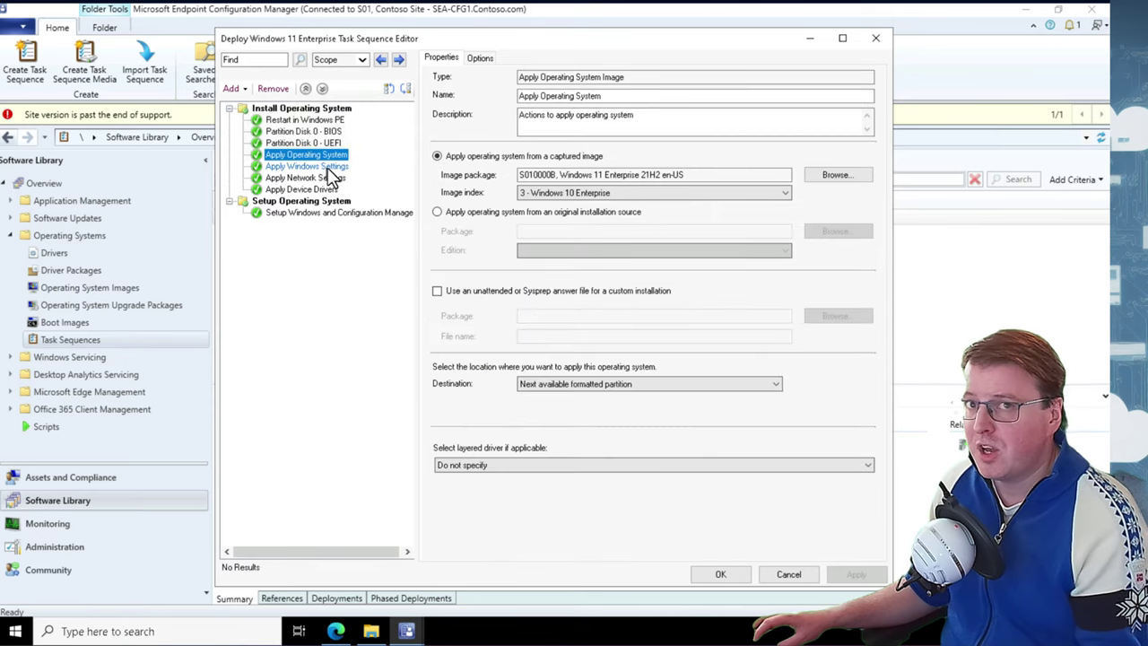
pyautogui.click(337, 179)
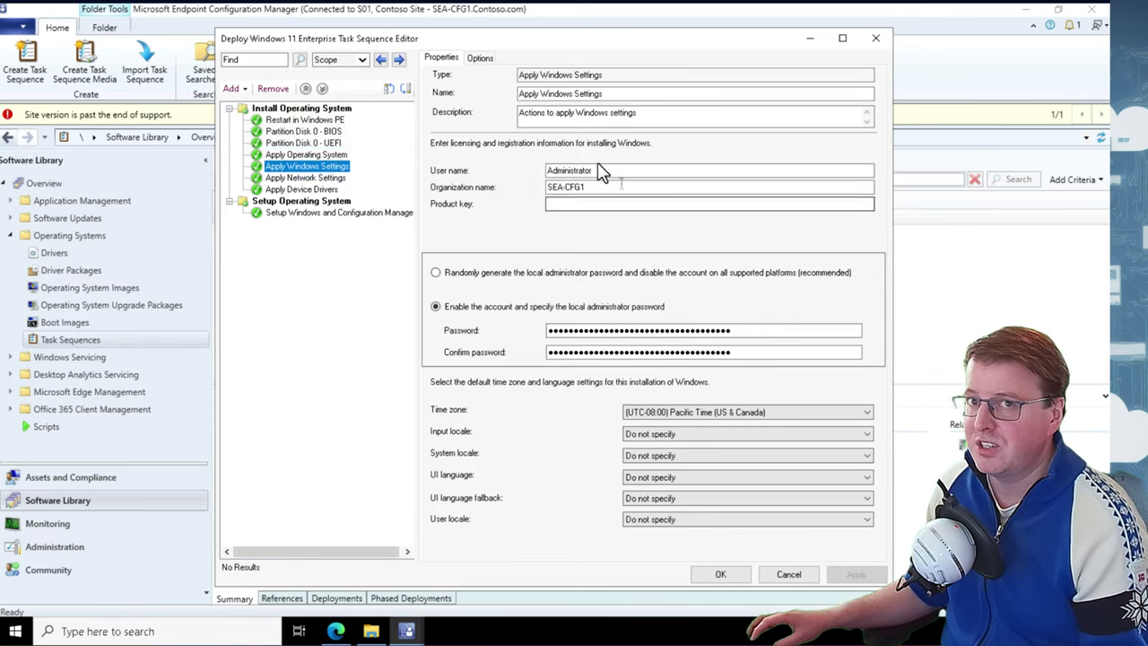
pyautogui.click(345, 214)
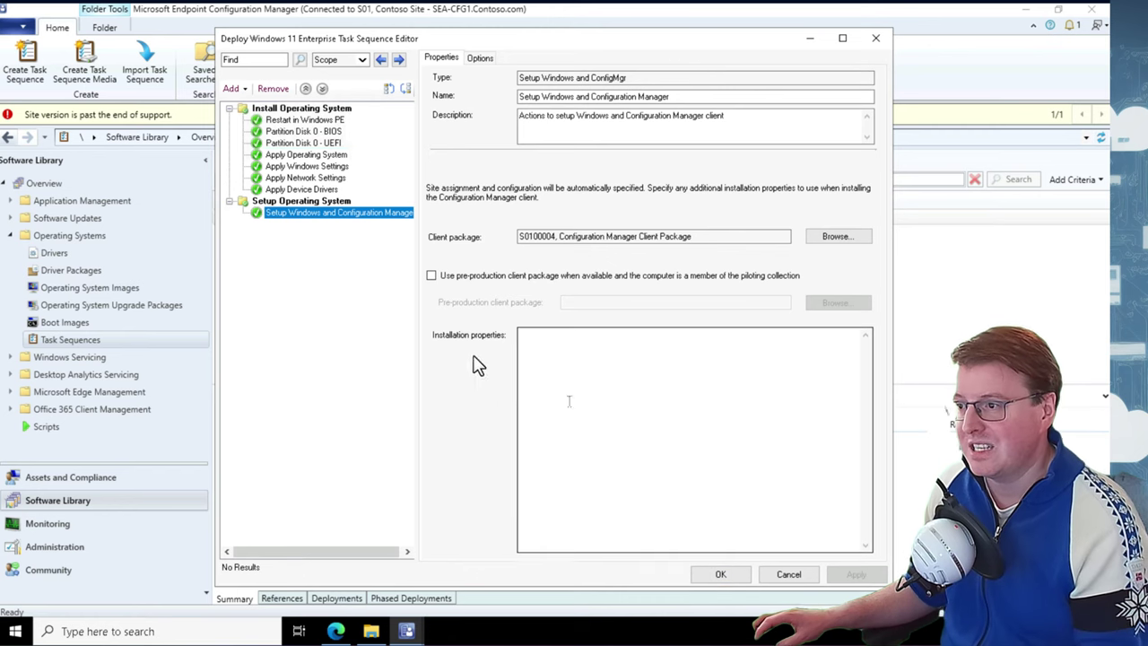
# Browse the Add step list without adding anything, then close the editor
pyautogui.click(232, 88)
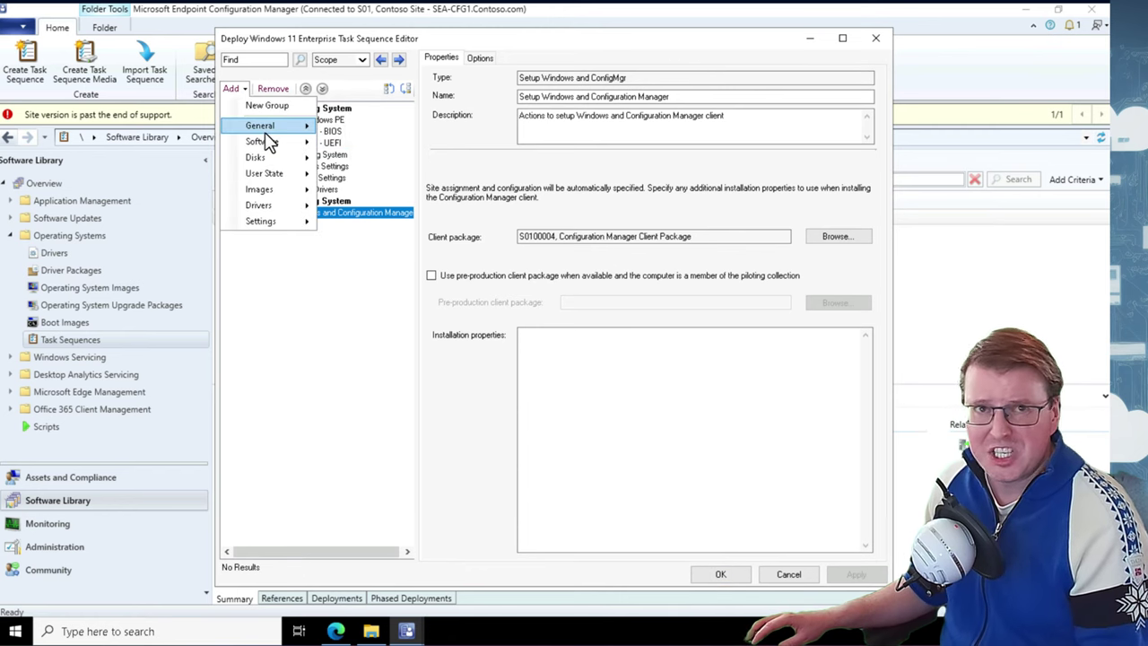
pyautogui.moveTo(268, 152)
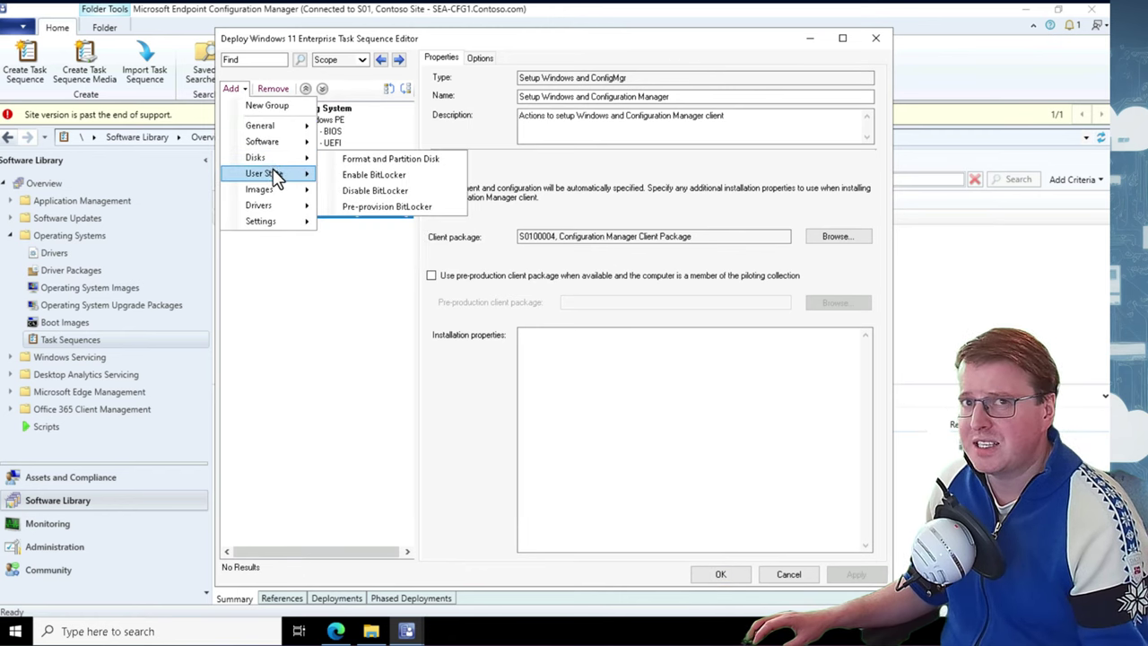
pyautogui.moveTo(275, 189)
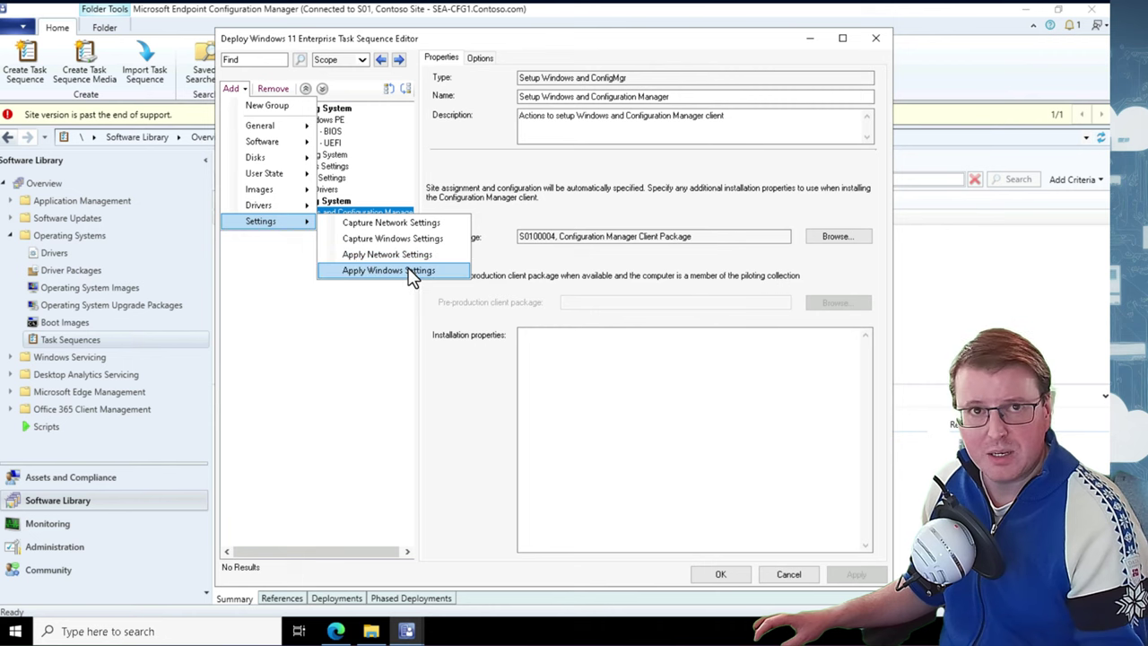
pyautogui.click(358, 405)
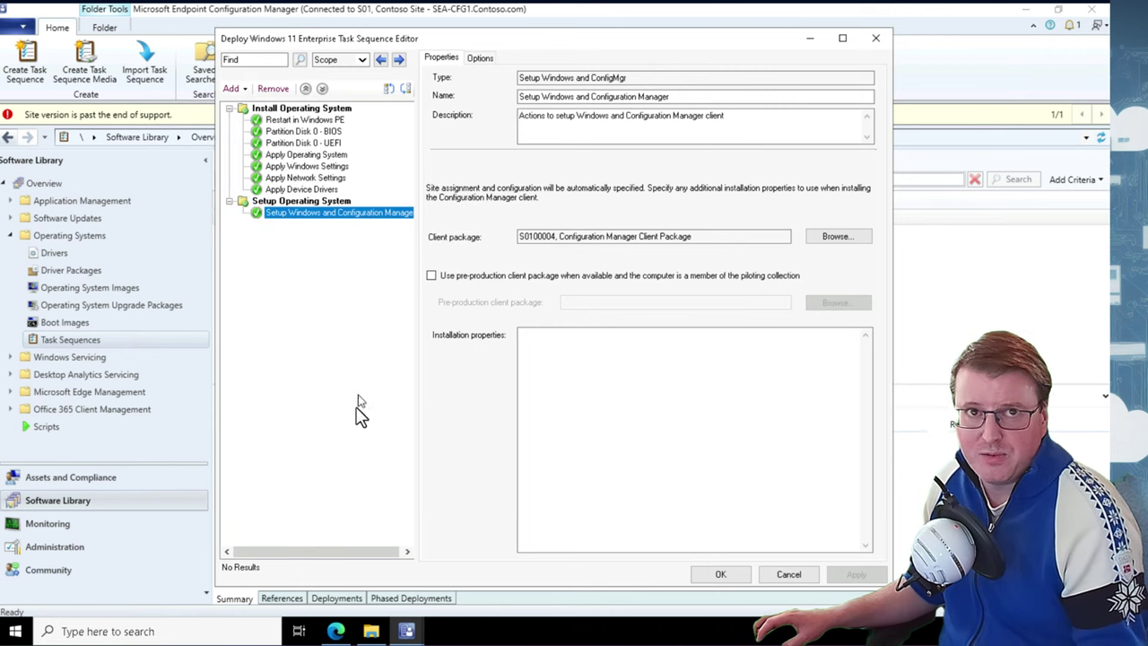
pyautogui.click(741, 579)
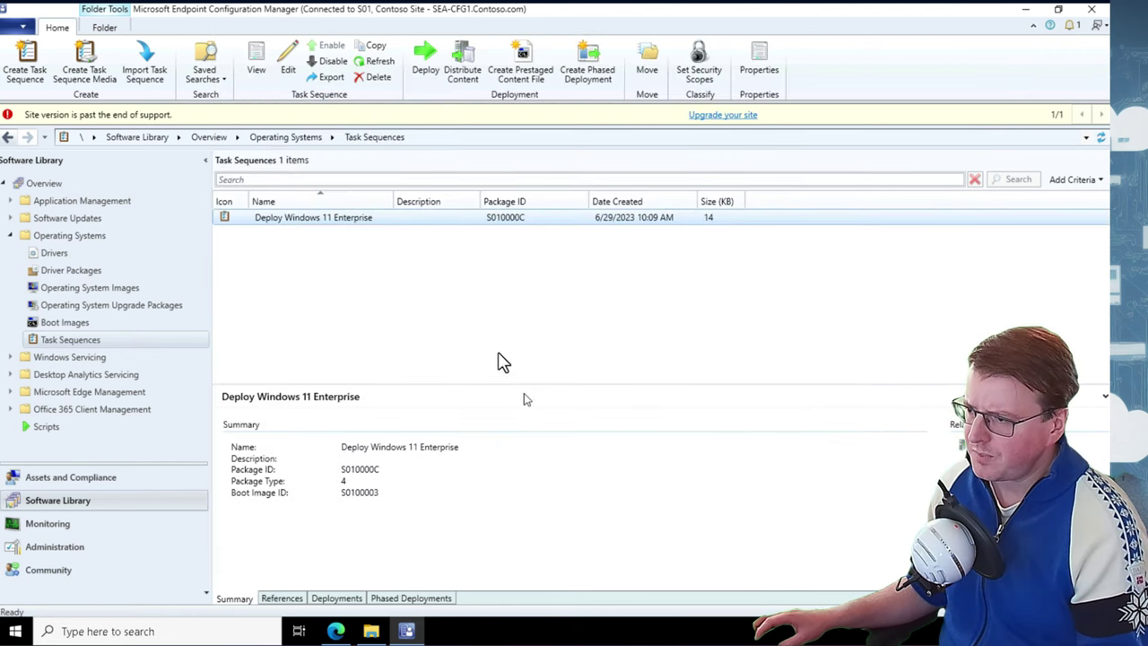
# Reopen the Deploy Windows 11 Enterprise task sequence in the editor
pyautogui.click(450, 314)
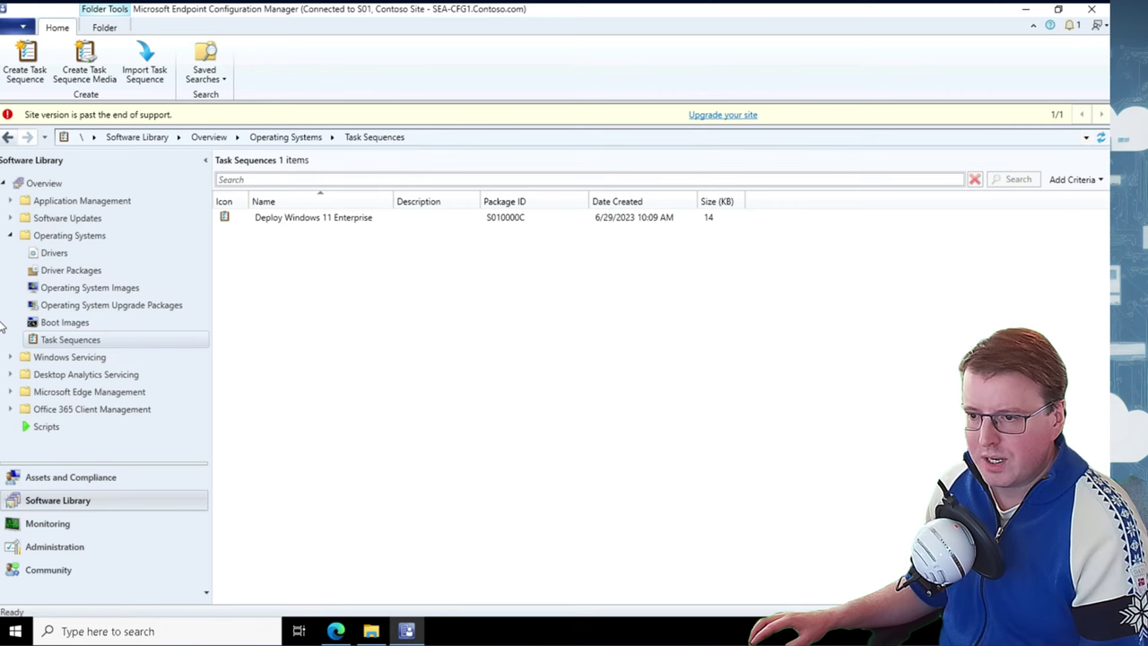
pyautogui.click(327, 226)
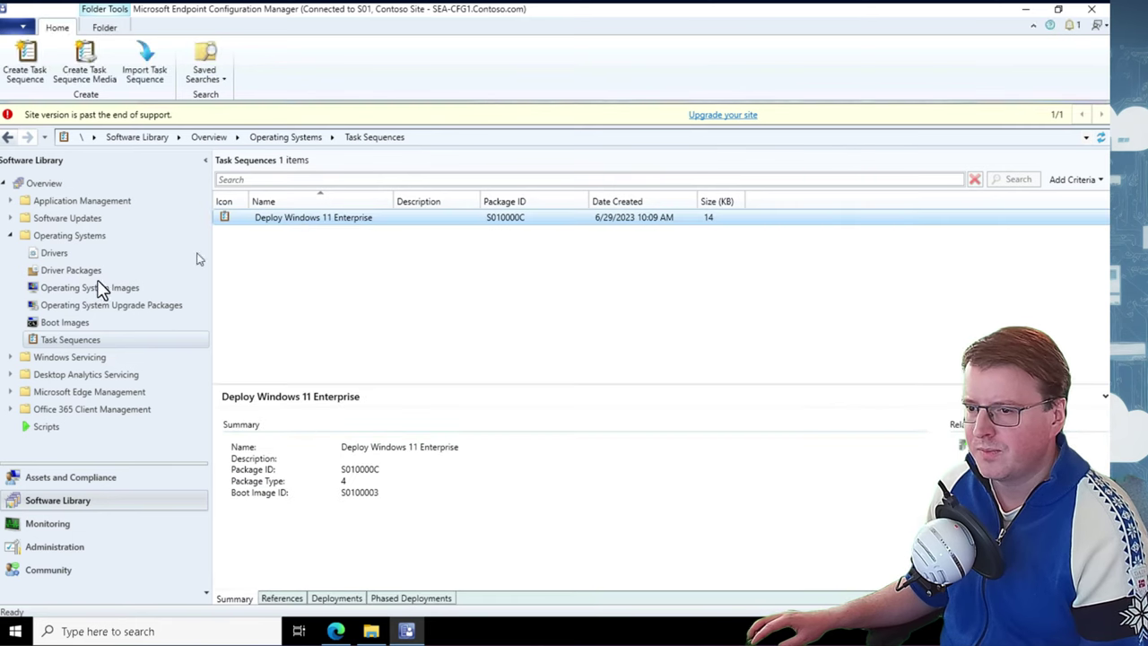
pyautogui.rightClick(351, 228)
pyautogui.click(398, 250)
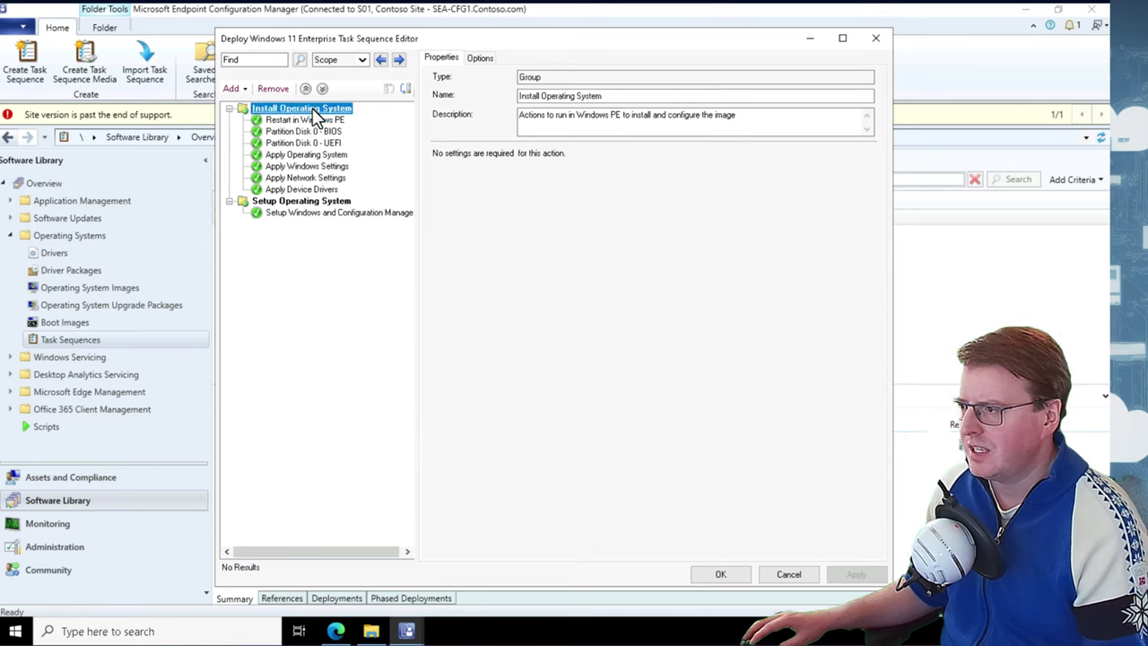
# Delete the Apply Device Drivers step and apply the change
pyautogui.click(324, 156)
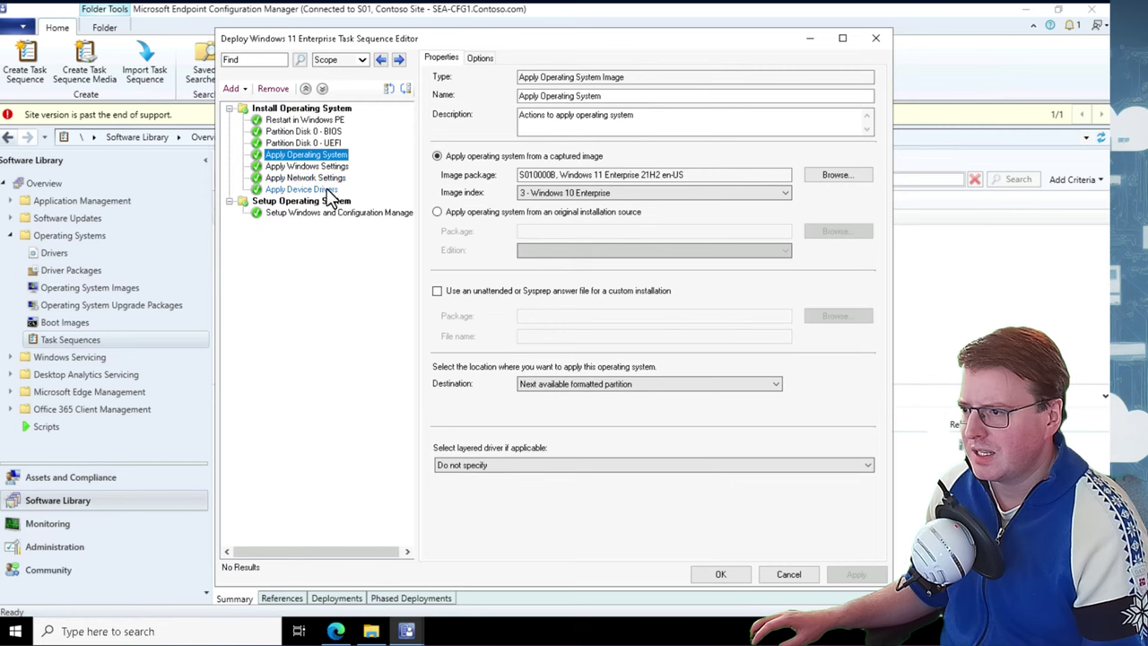
pyautogui.click(328, 190)
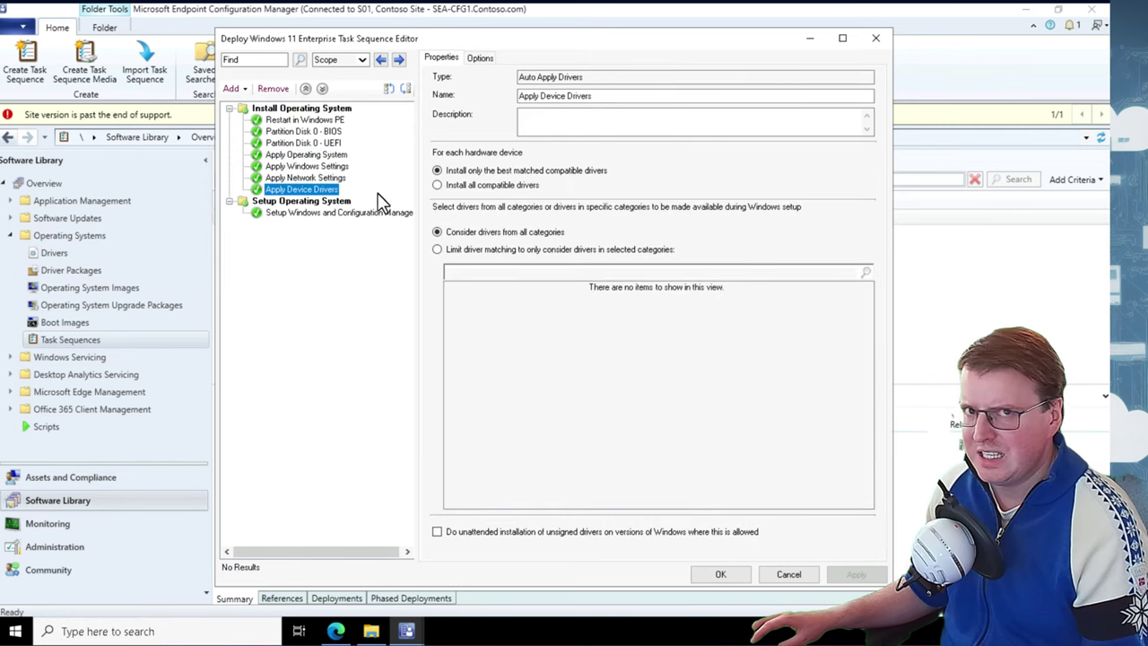
pyautogui.rightClick(280, 197)
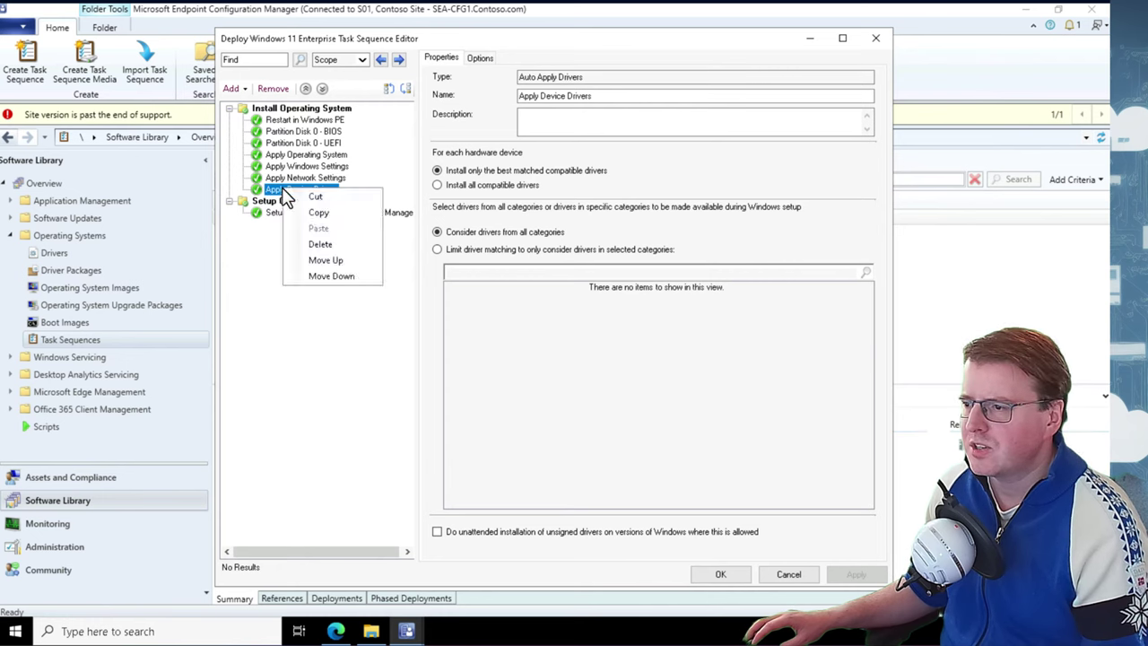
pyautogui.click(353, 245)
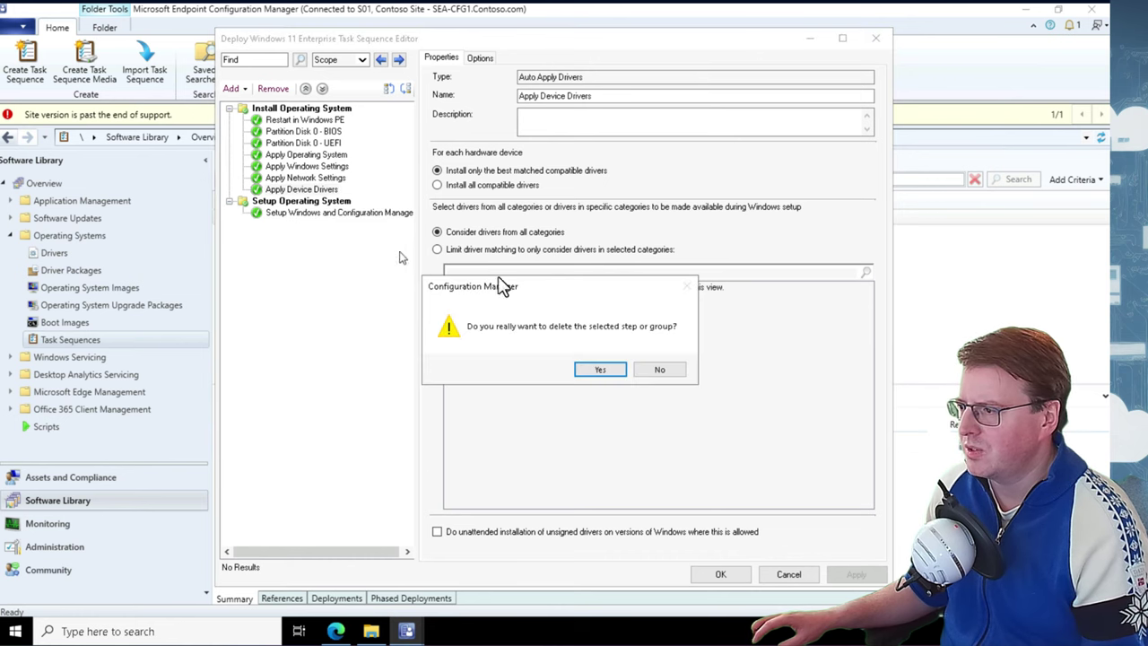
pyautogui.click(602, 366)
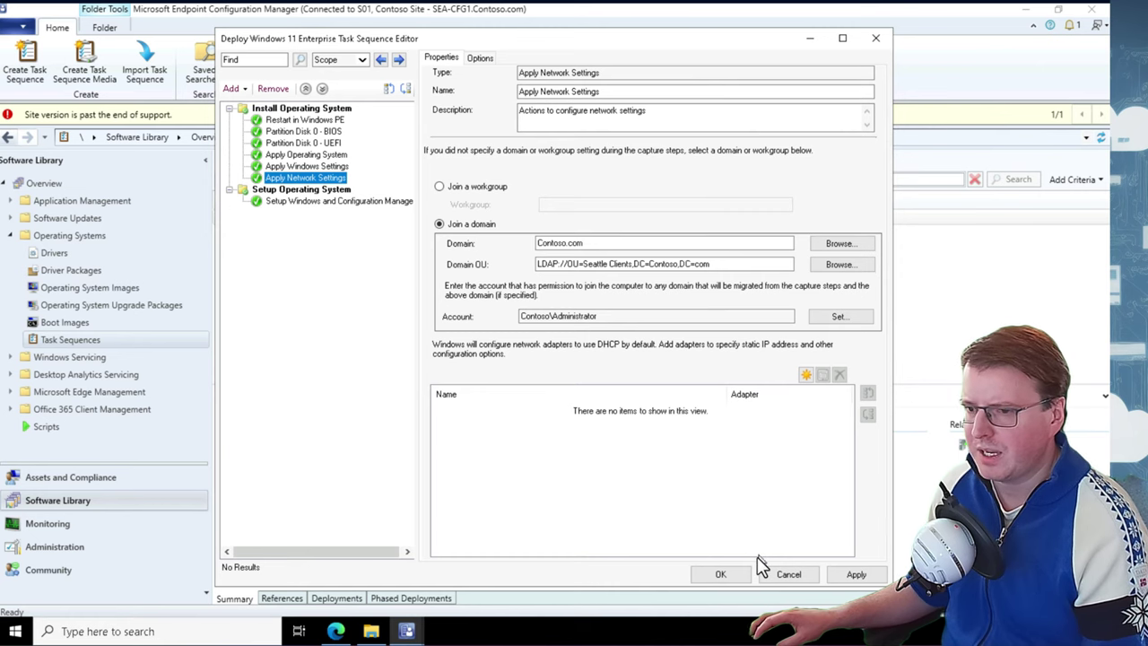
pyautogui.click(857, 574)
# Save the edited task sequence and close the editor
pyautogui.click(723, 571)
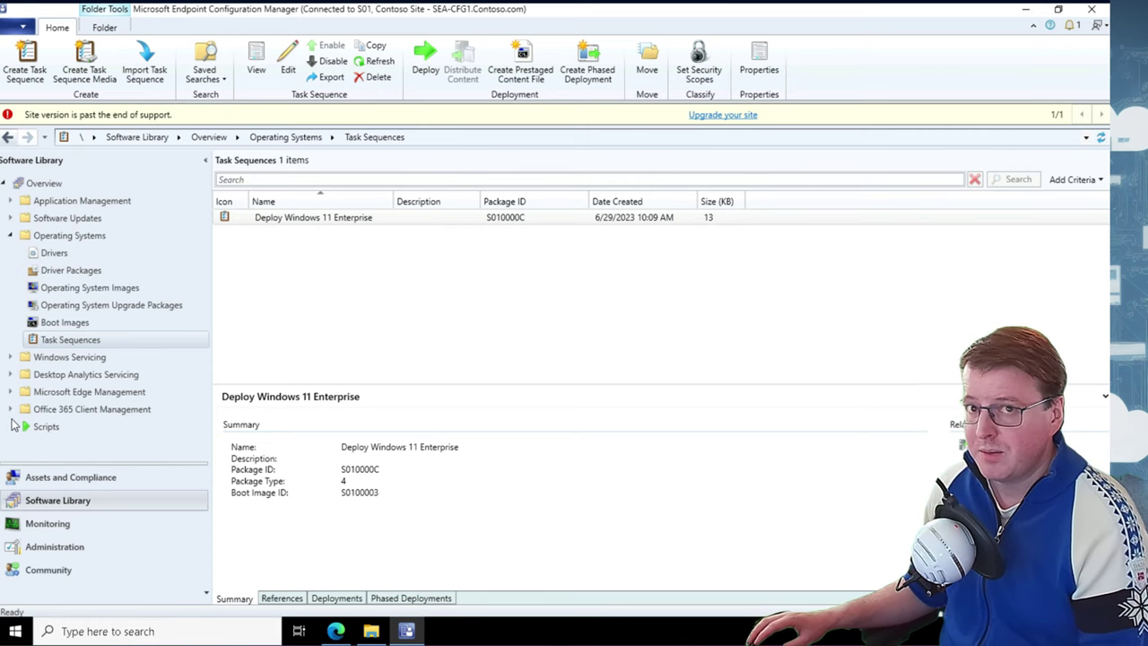
pyautogui.click(305, 223)
pyautogui.rightClick(303, 219)
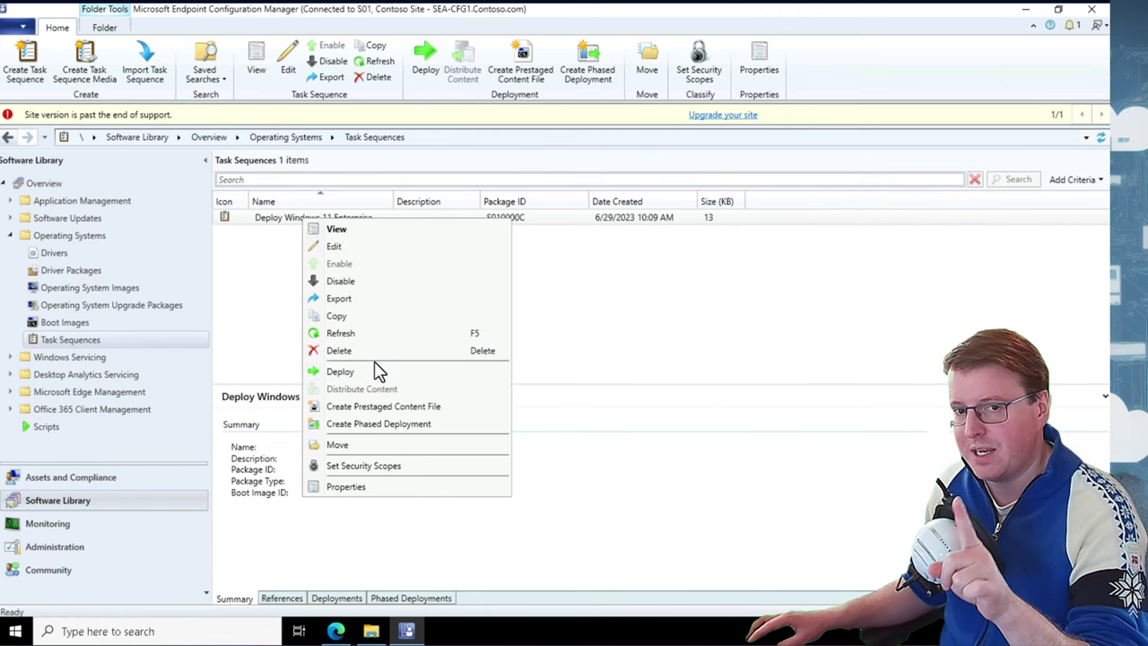
pyautogui.click(251, 284)
# Verify the Windows 11 Enterprise image and x64 boot image are distributed, then return to Task Sequences
pyautogui.click(128, 289)
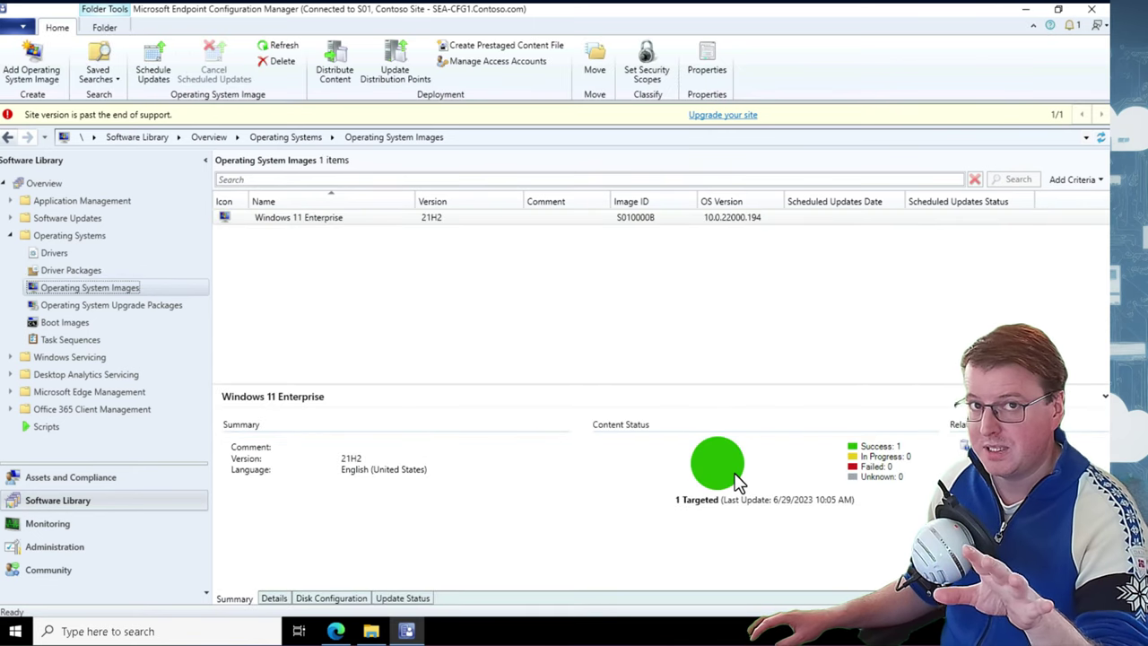
pyautogui.click(117, 323)
pyautogui.click(336, 224)
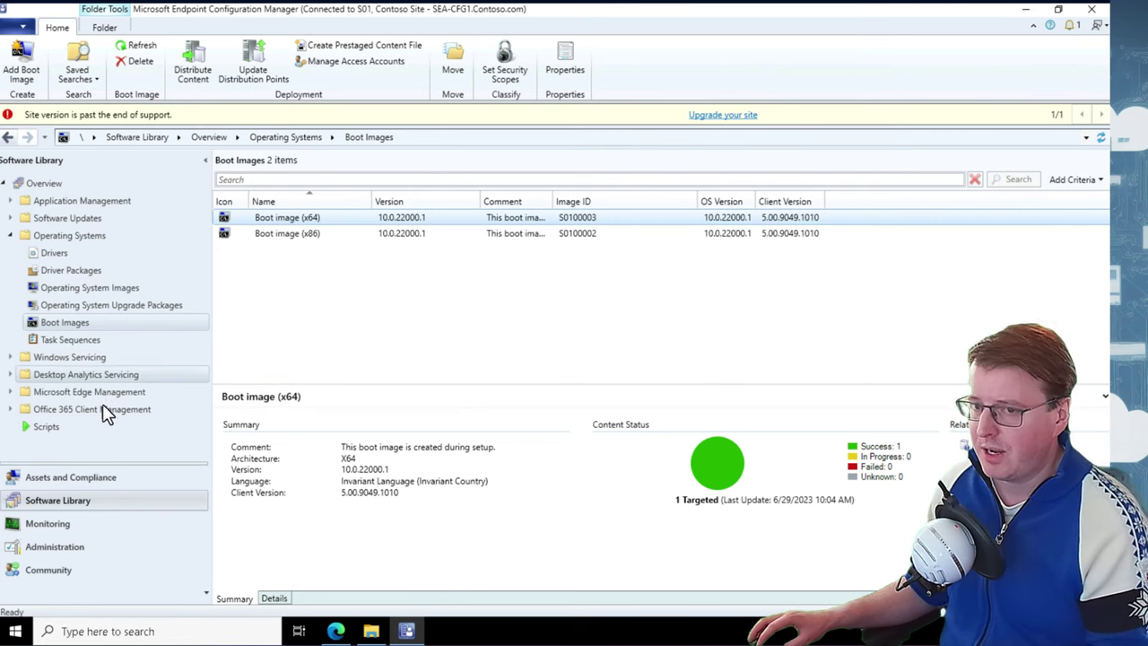
pyautogui.click(103, 343)
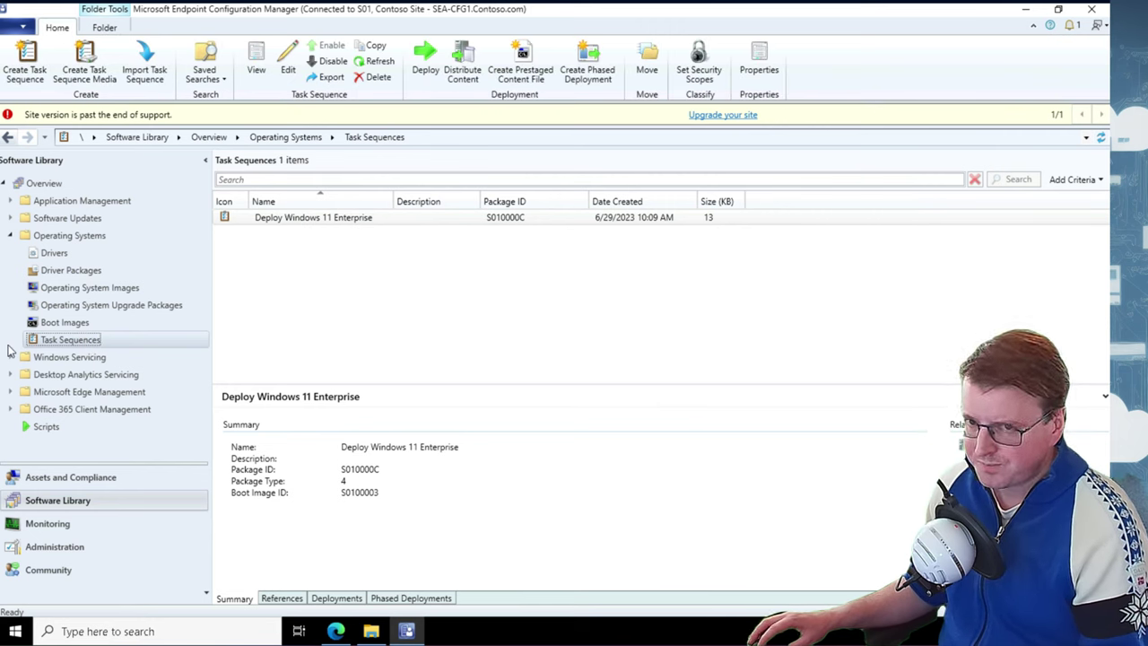
pyautogui.rightClick(342, 222)
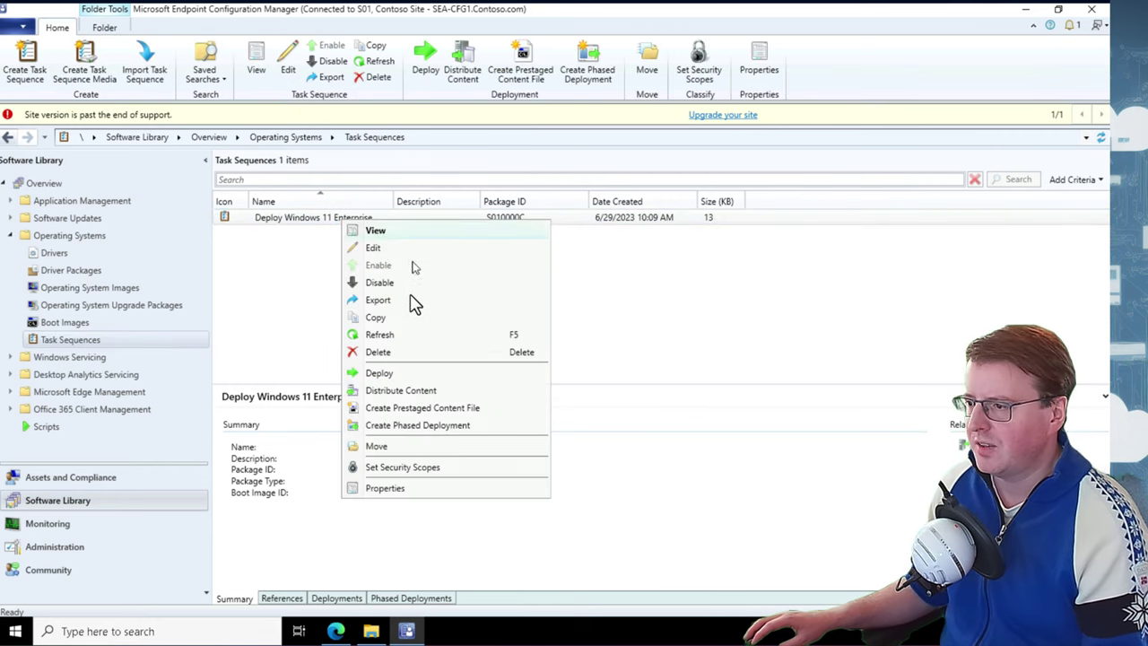
# Target the Windows 11 Deployment collection and keep the deployment purpose Available
pyautogui.click(399, 371)
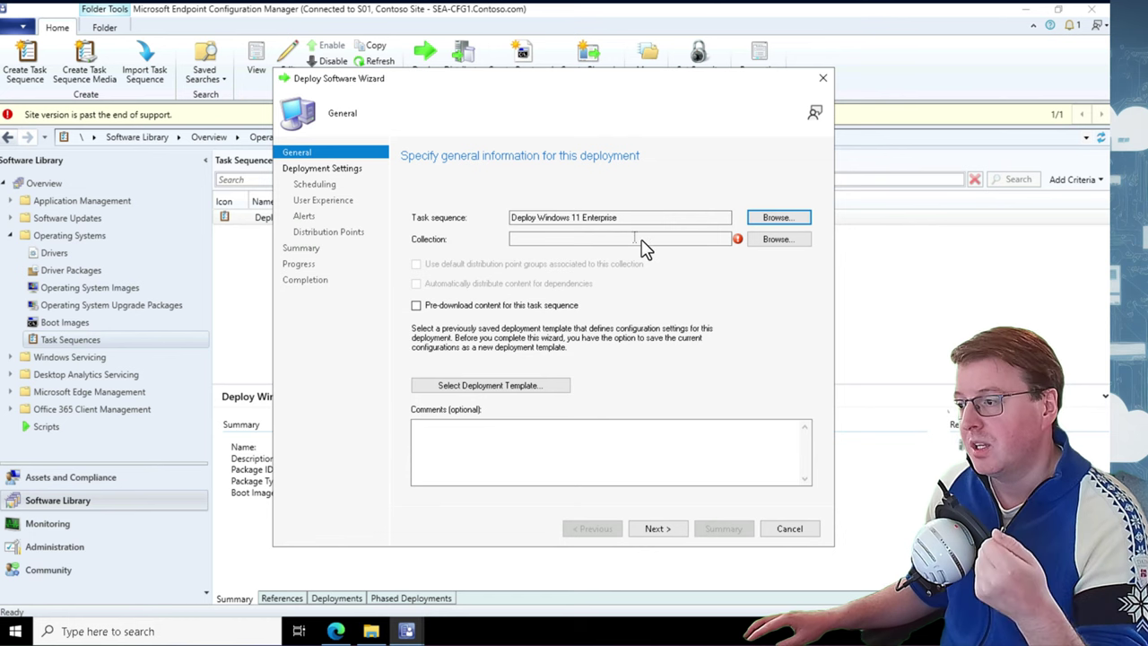
pyautogui.click(774, 240)
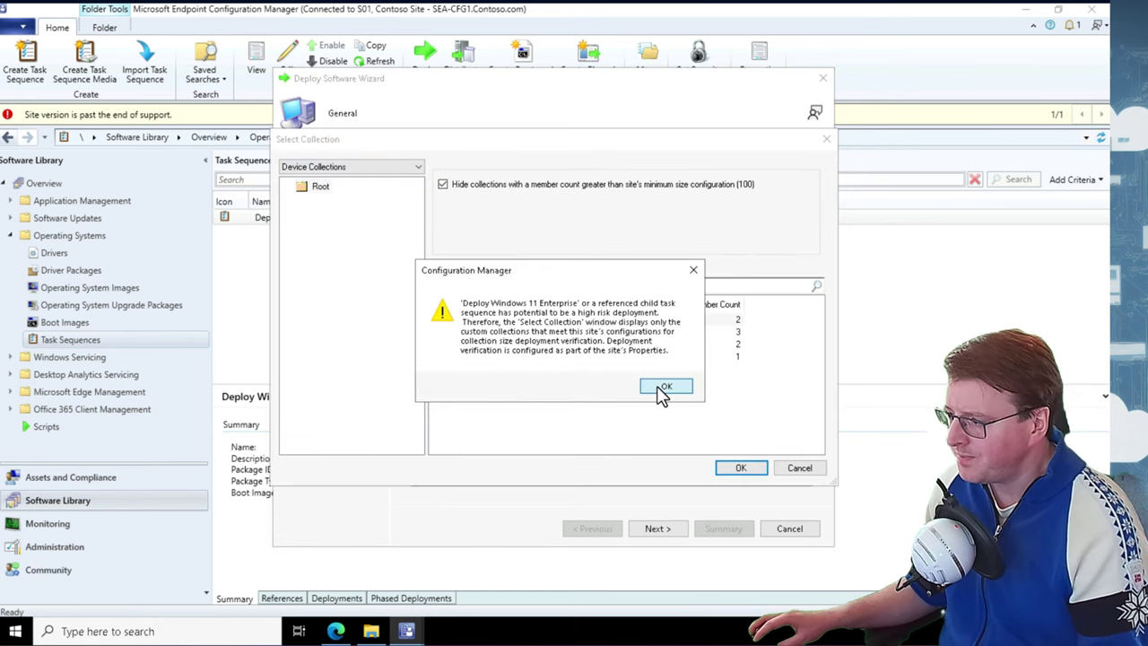
pyautogui.click(657, 387)
pyautogui.click(515, 357)
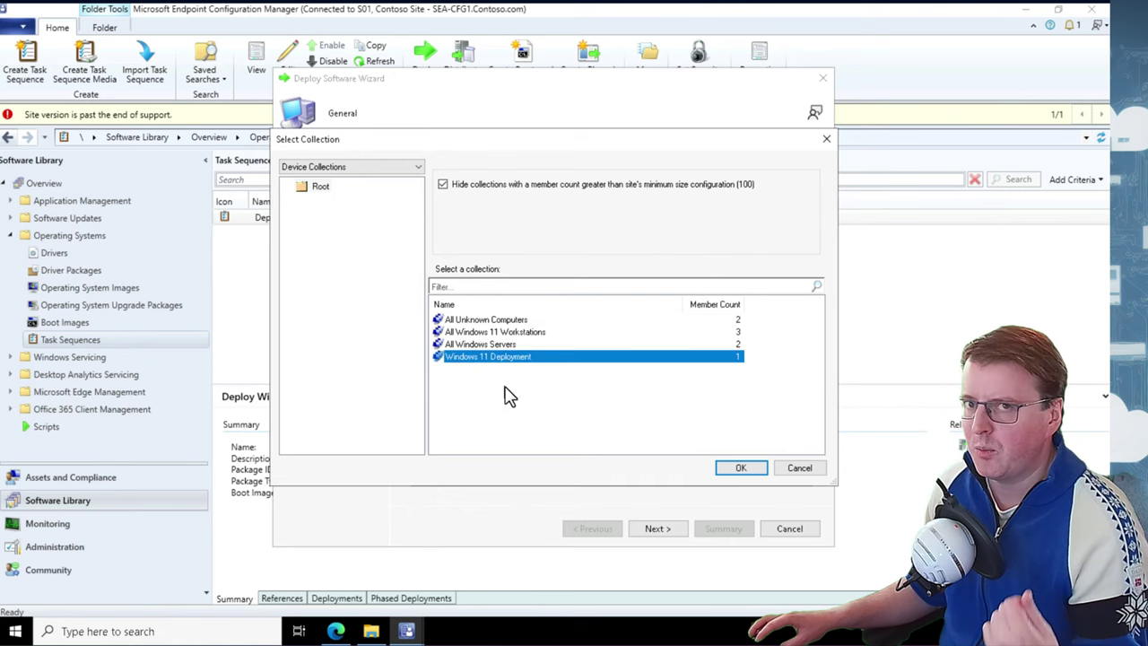
pyautogui.click(739, 468)
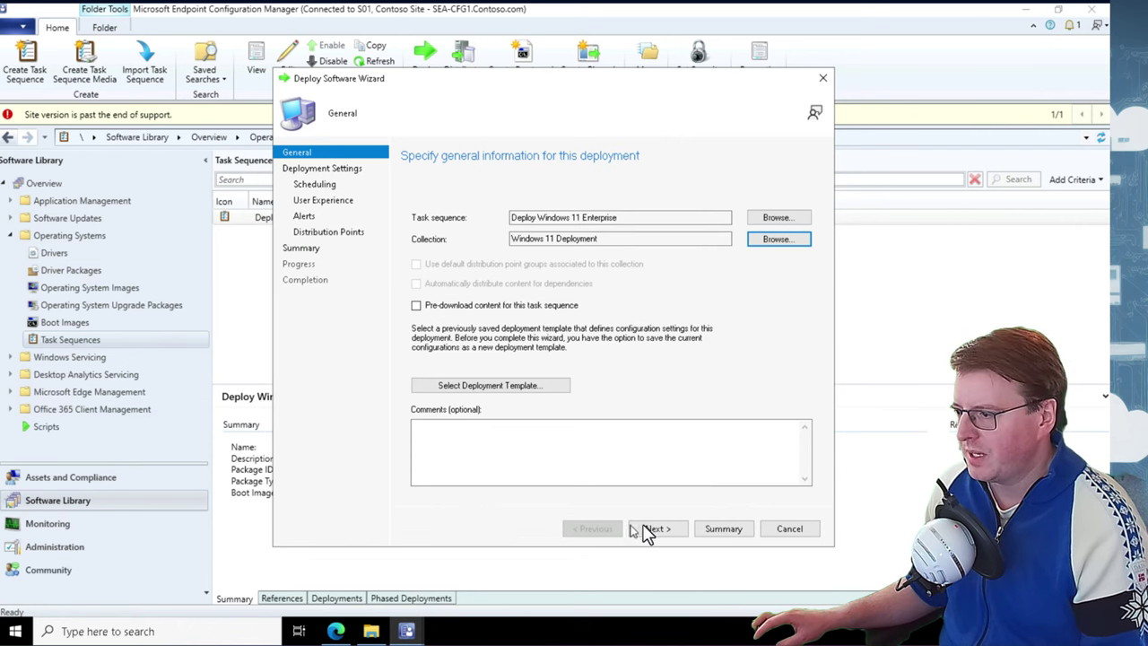
pyautogui.click(668, 528)
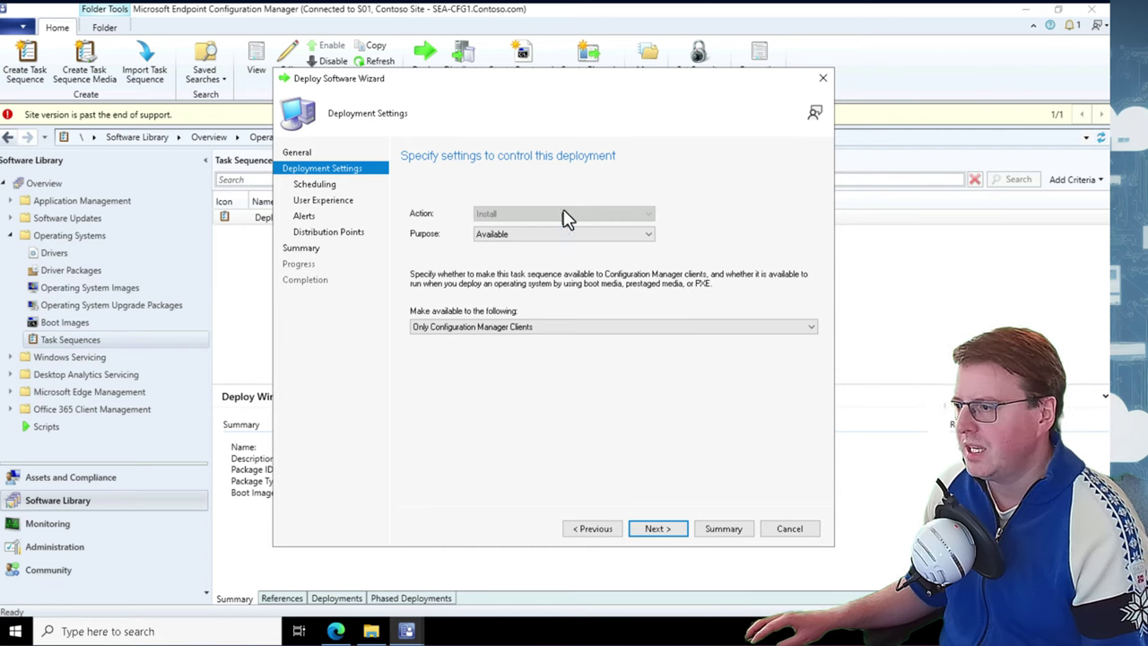
pyautogui.click(554, 233)
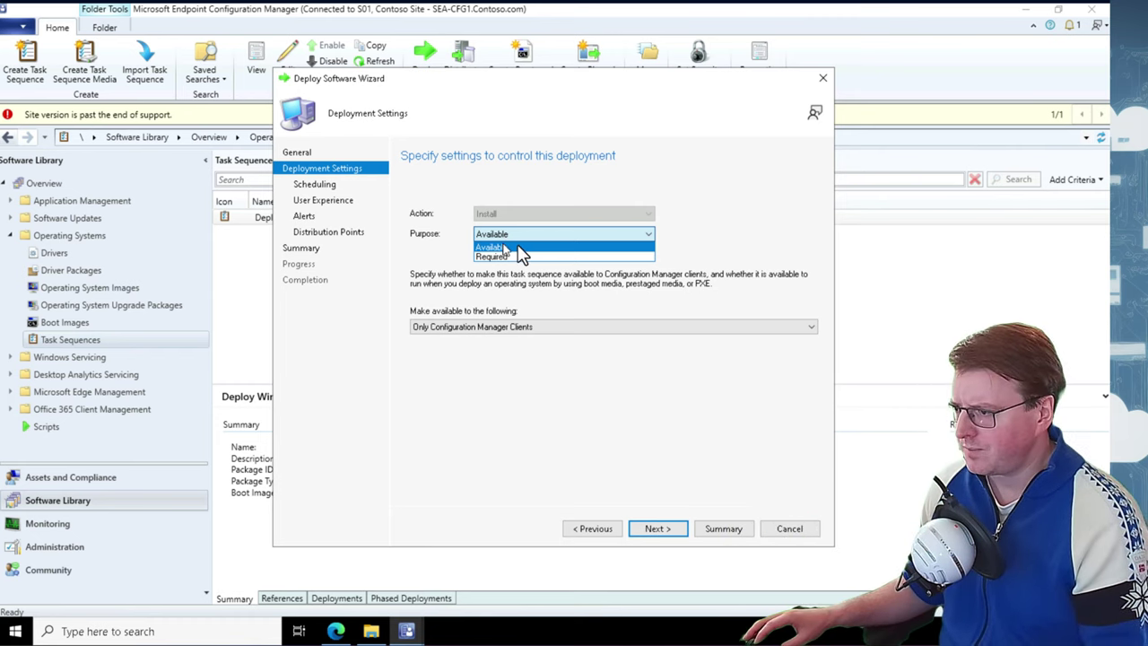
pyautogui.click(653, 247)
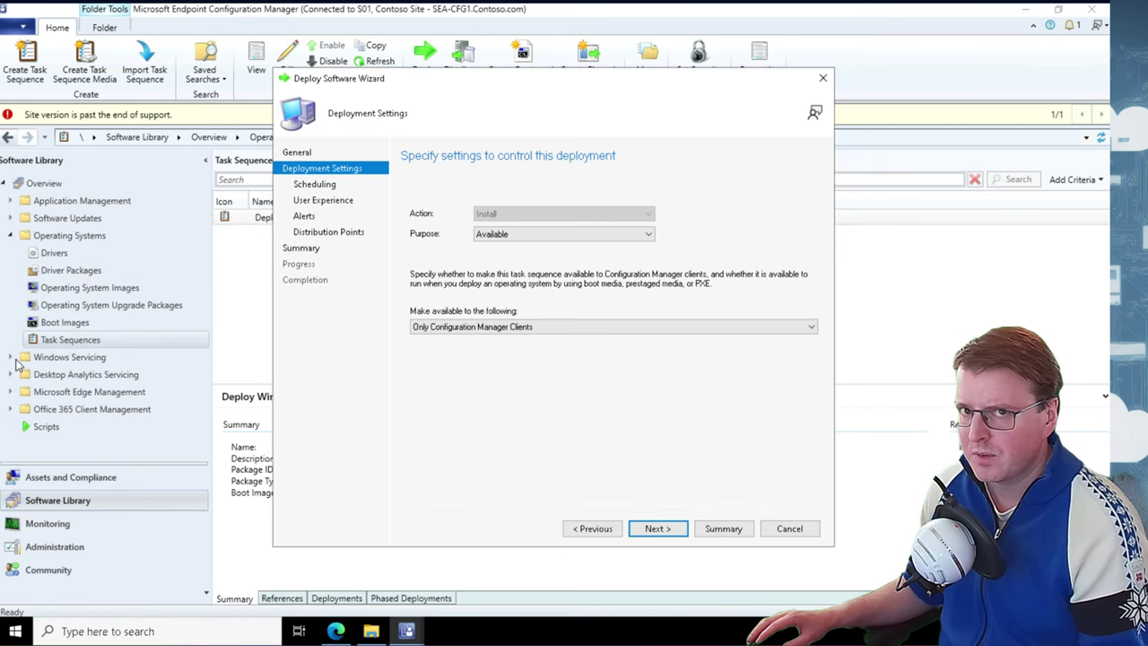
# Accept default scheduling, user experience, alert and distribution point settings and create the deployment
pyautogui.click(672, 530)
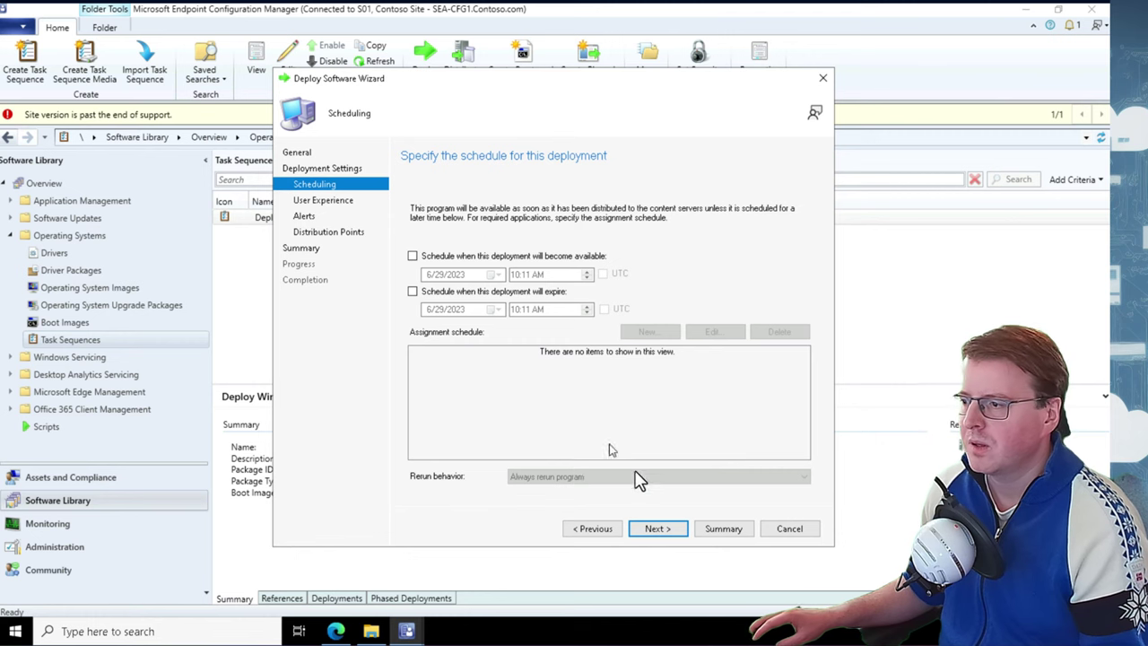
pyautogui.click(659, 530)
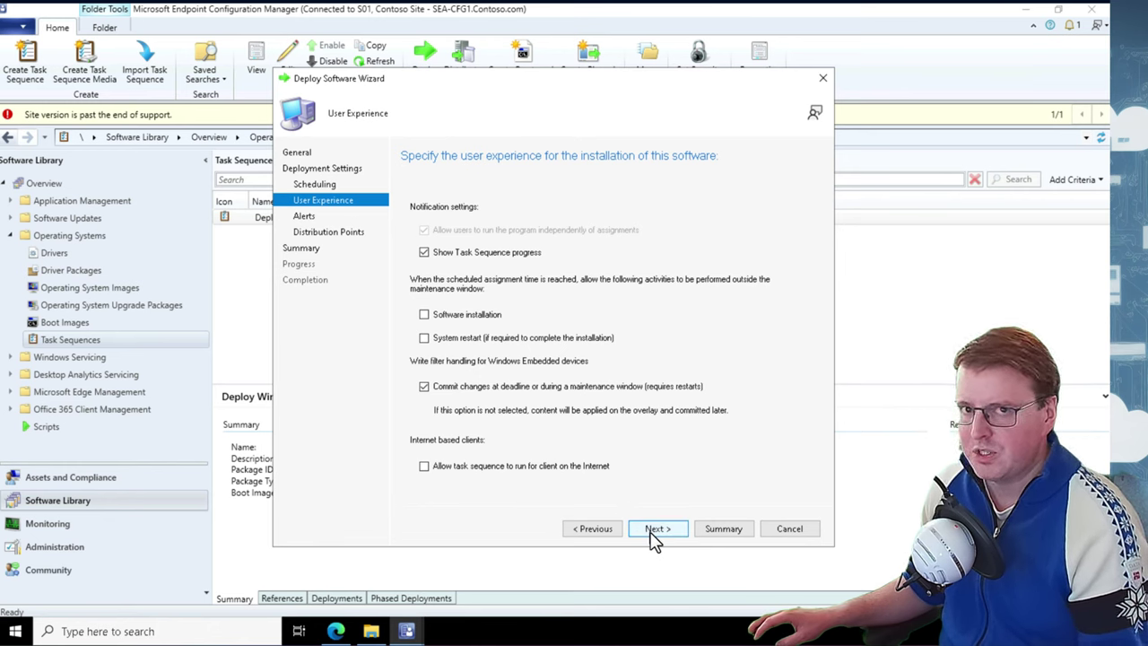
pyautogui.click(657, 530)
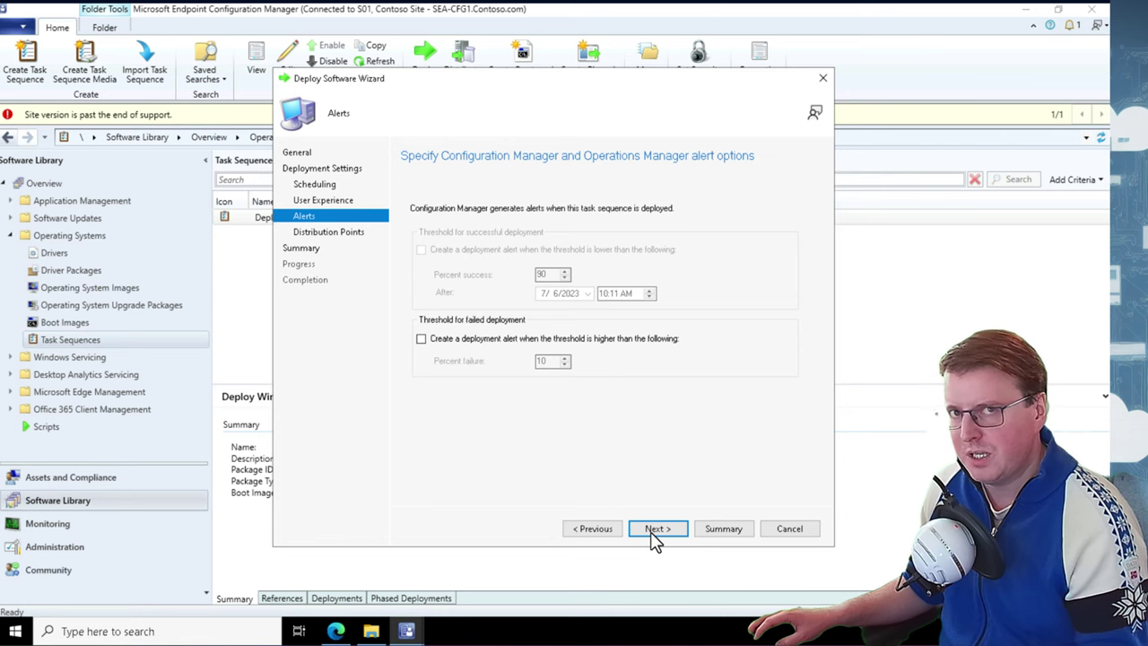
pyautogui.click(656, 530)
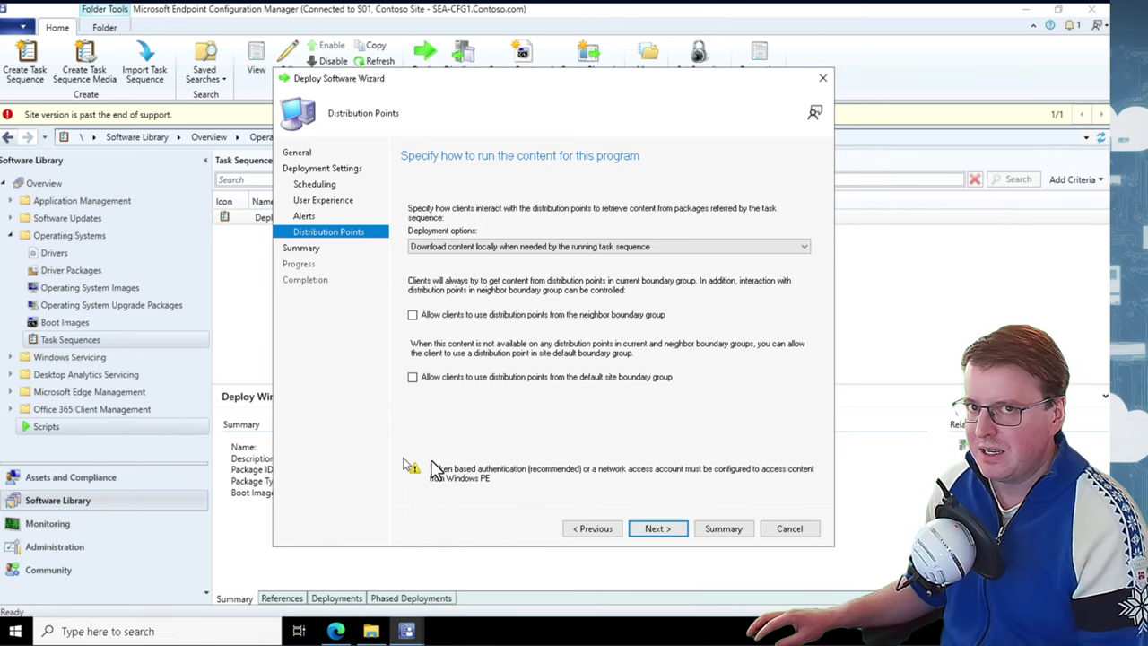
pyautogui.click(660, 529)
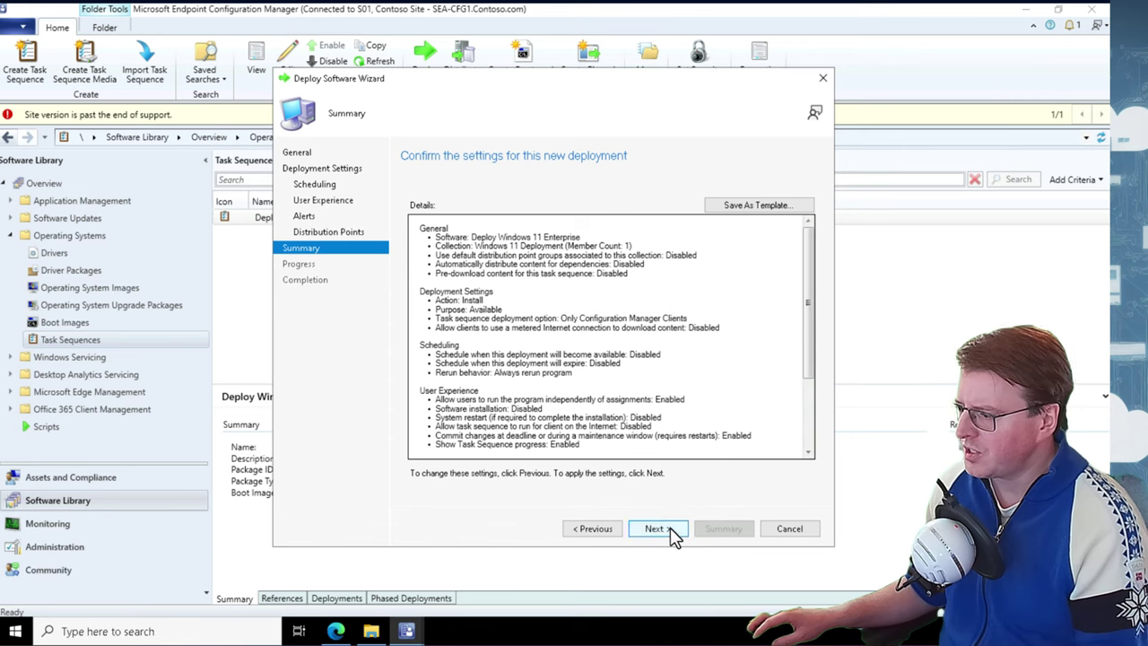
pyautogui.click(670, 527)
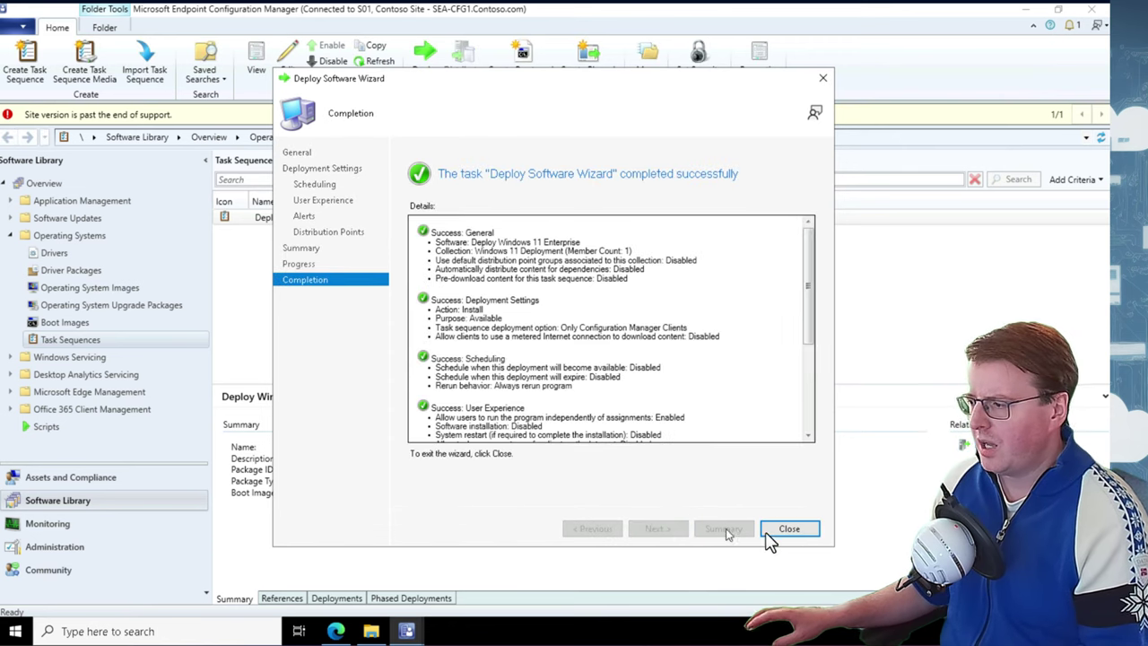
pyautogui.click(783, 529)
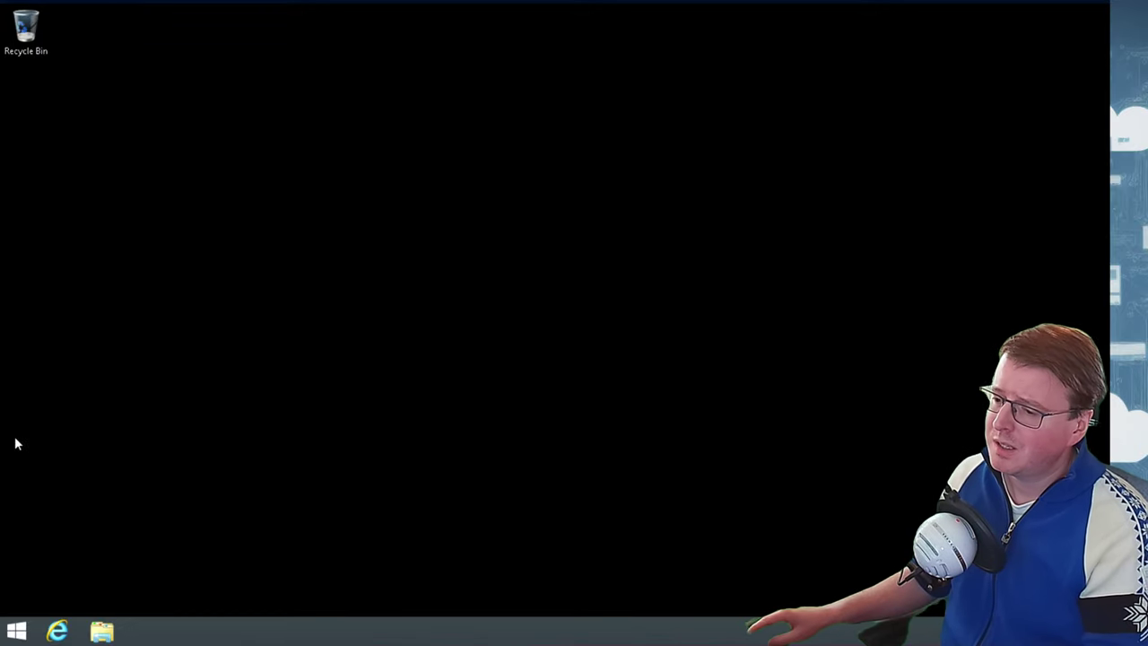
# Search 'soft' on the Start screen and launch Software Center
pyautogui.click(31, 634)
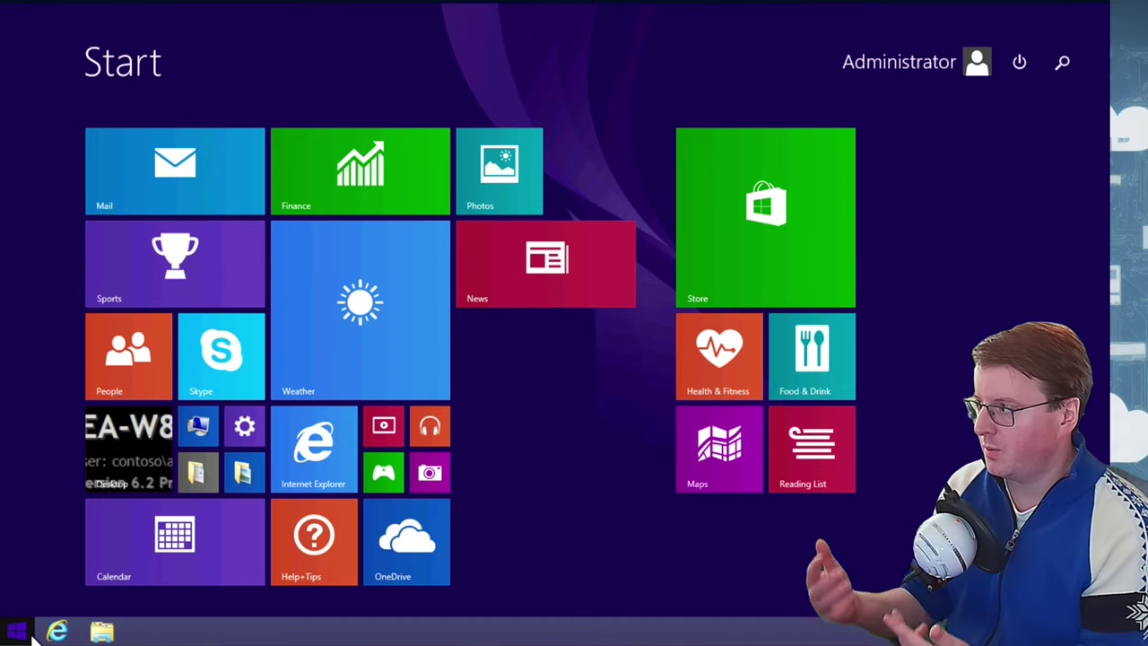
pyautogui.write('software Center')
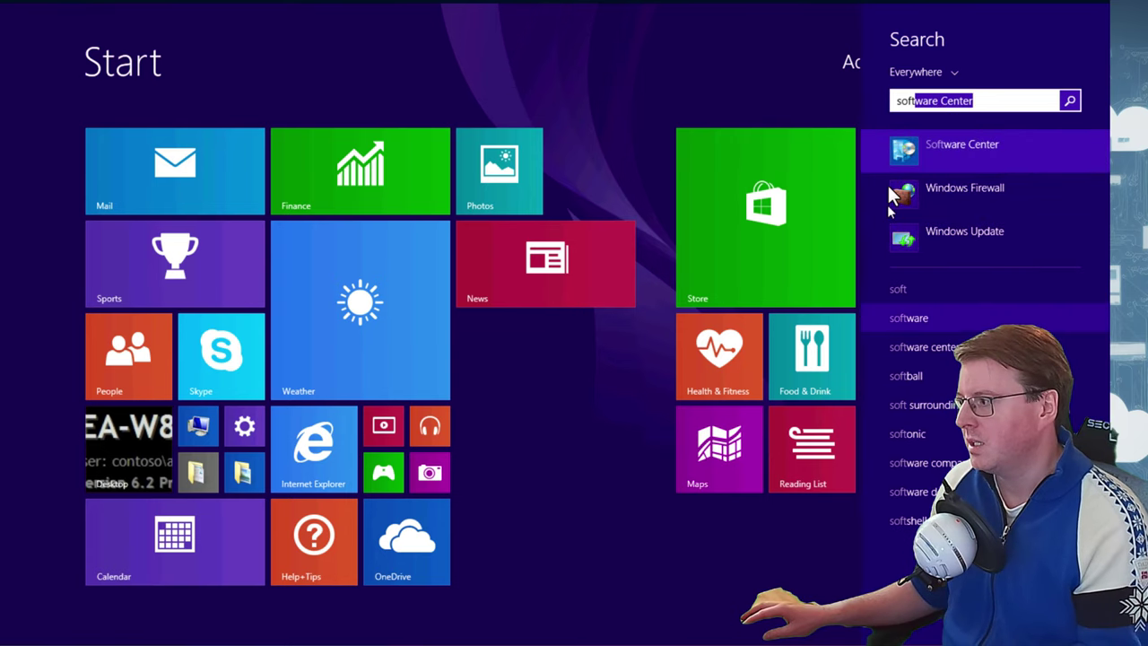
pyautogui.click(920, 152)
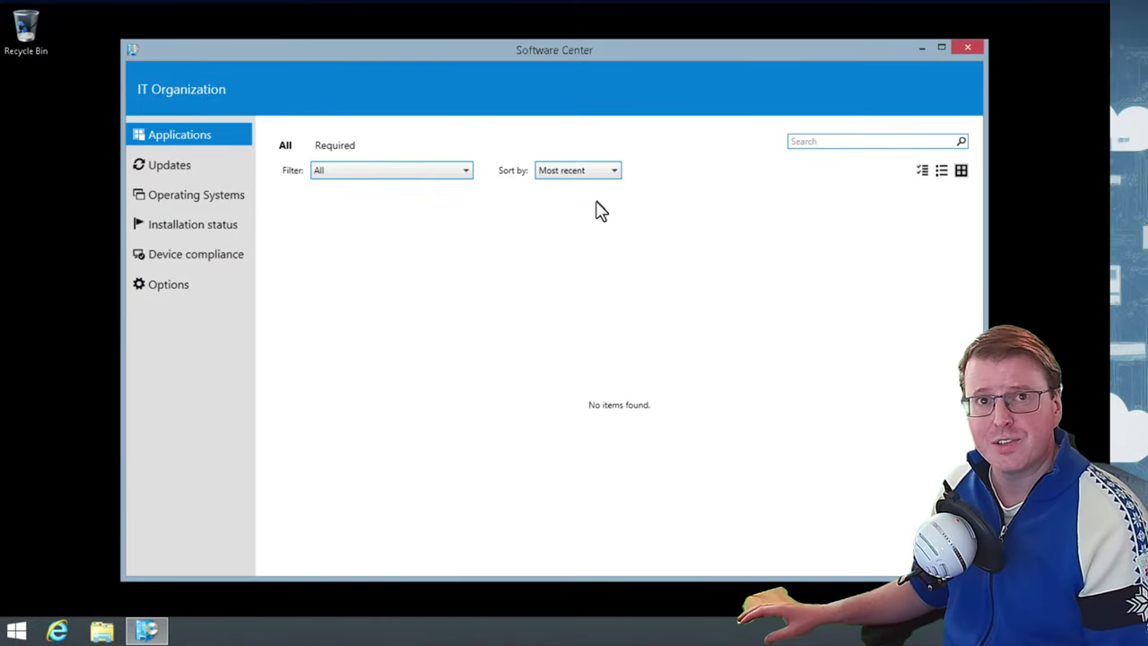
# Install Deploy Windows 11 Enterprise from Operating Systems, confirm the upgrade, and restart now
pyautogui.click(231, 196)
pyautogui.click(421, 238)
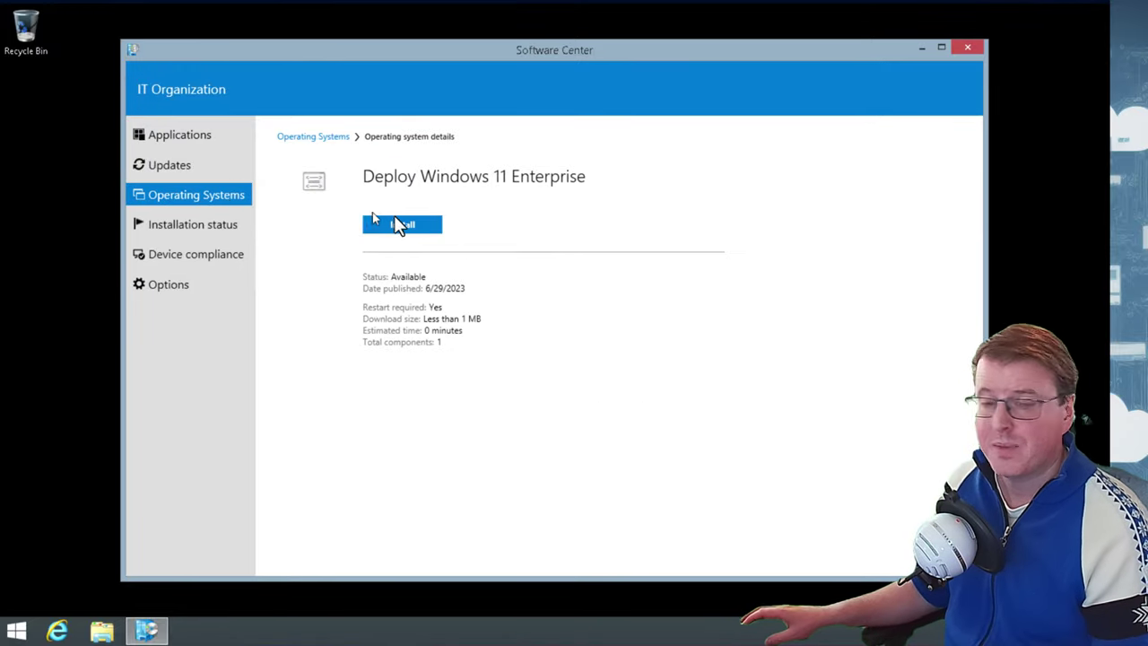
pyautogui.click(402, 230)
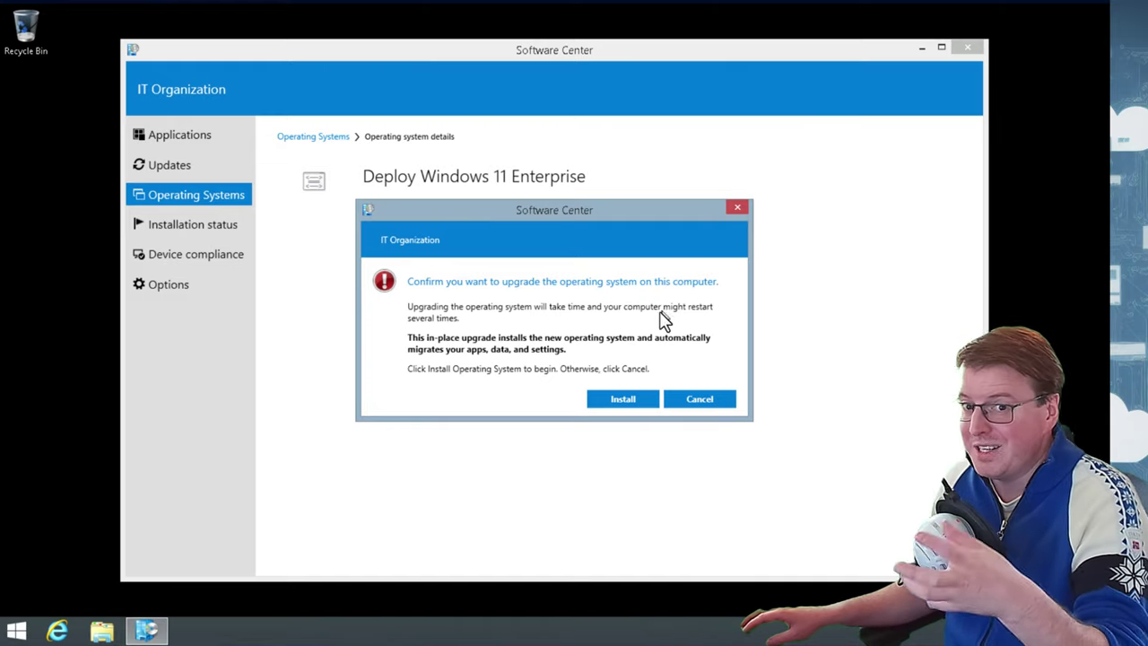
pyautogui.click(635, 400)
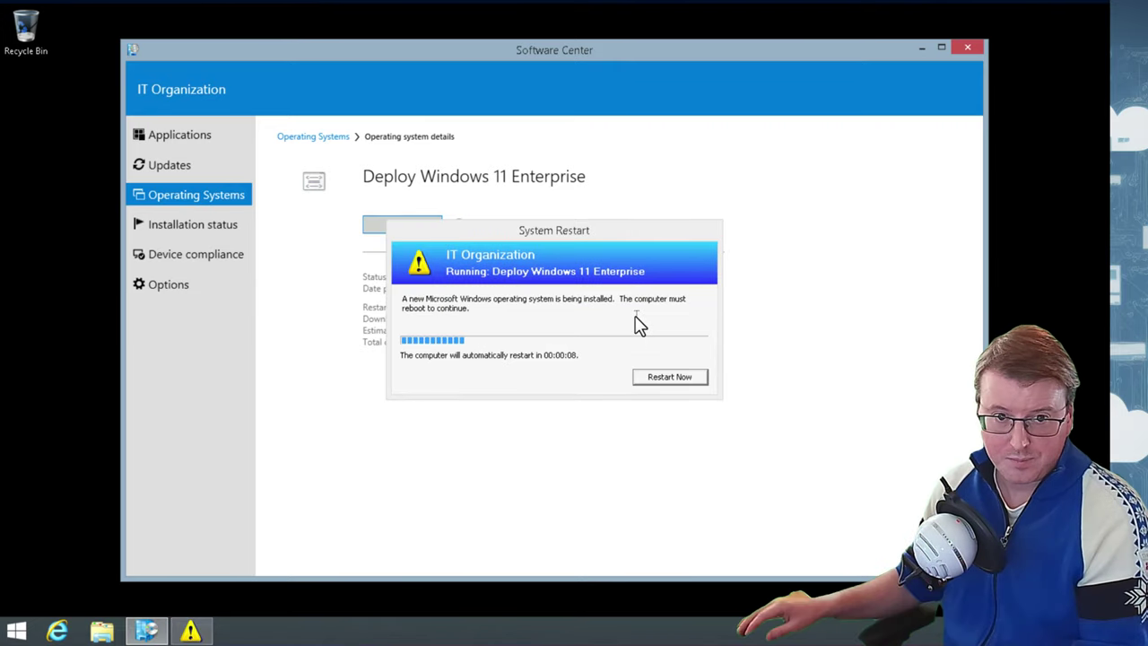
pyautogui.click(673, 377)
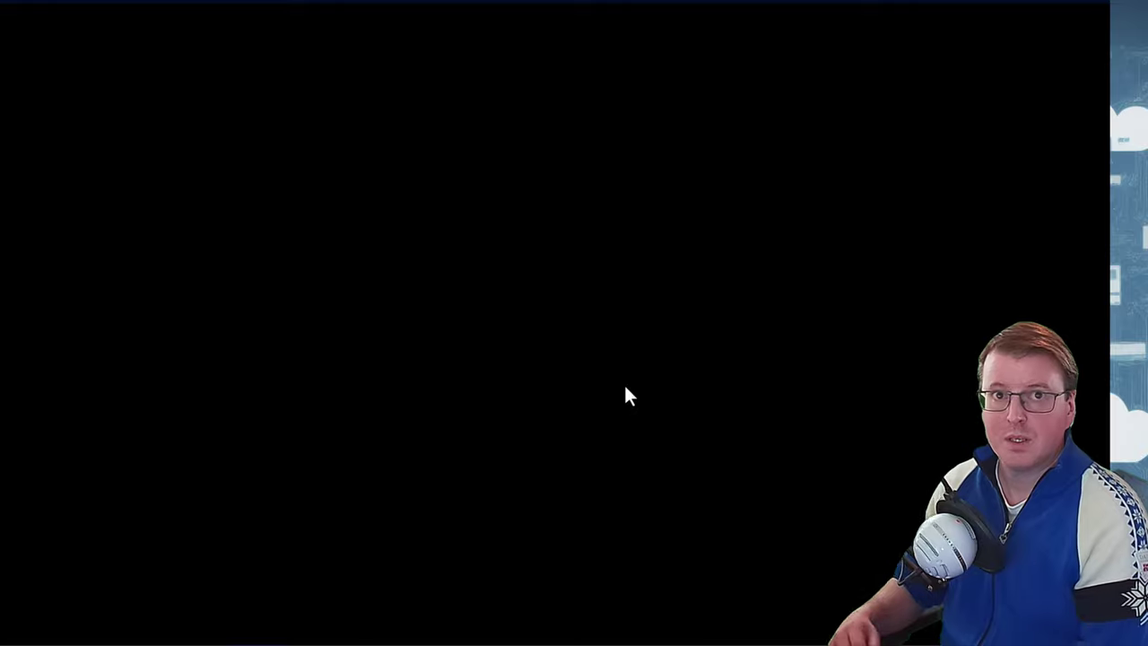